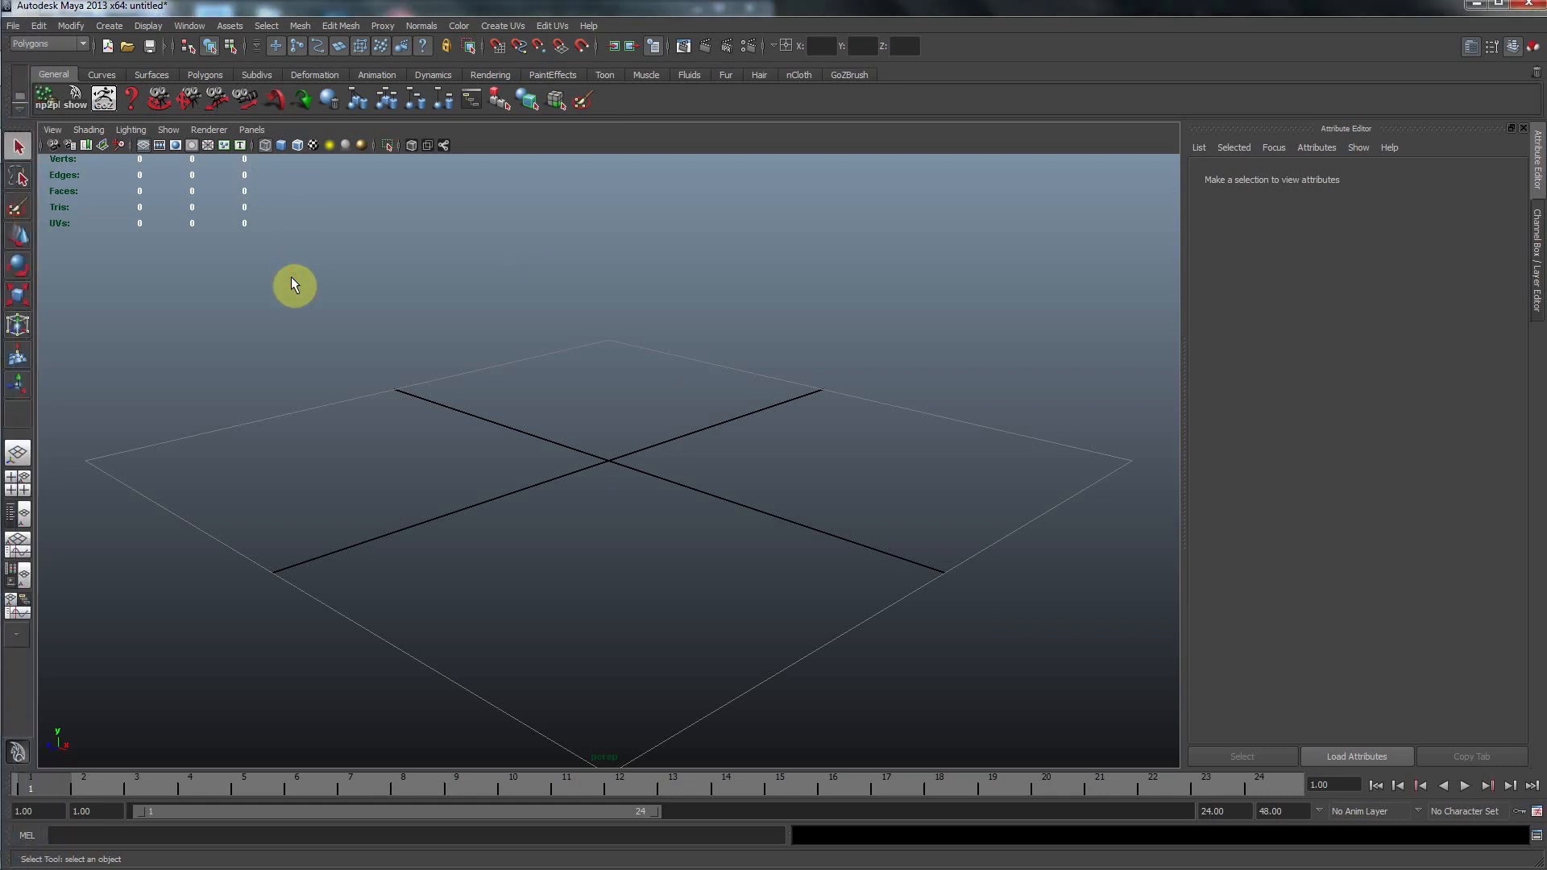
Create a polygon sphere at the grid's origin and frame it in the perspective view
left_click(107, 26)
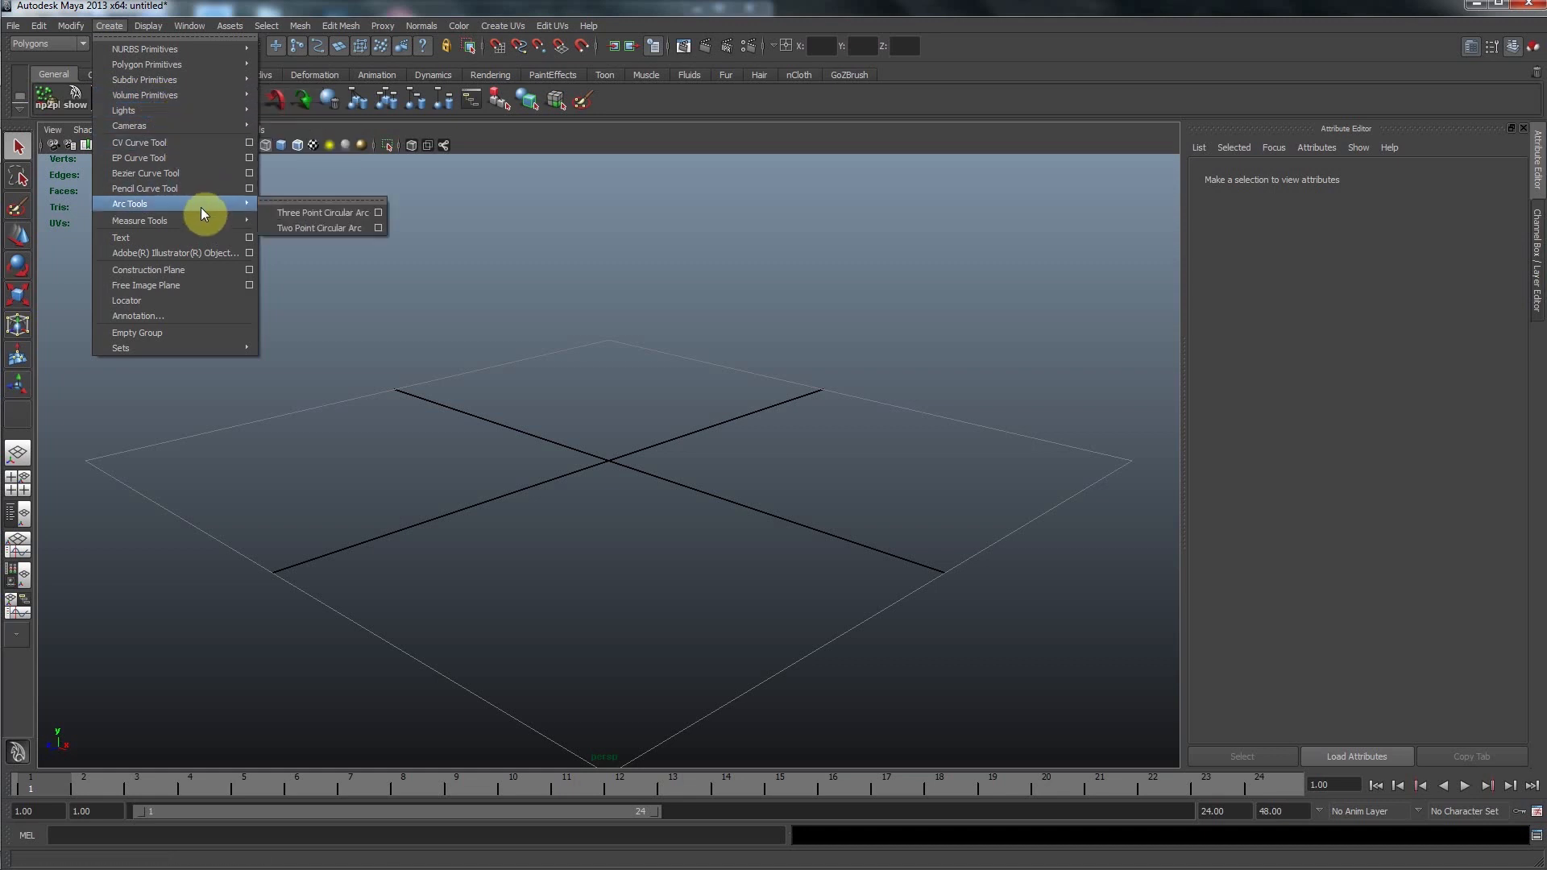
mouse_move(207, 81)
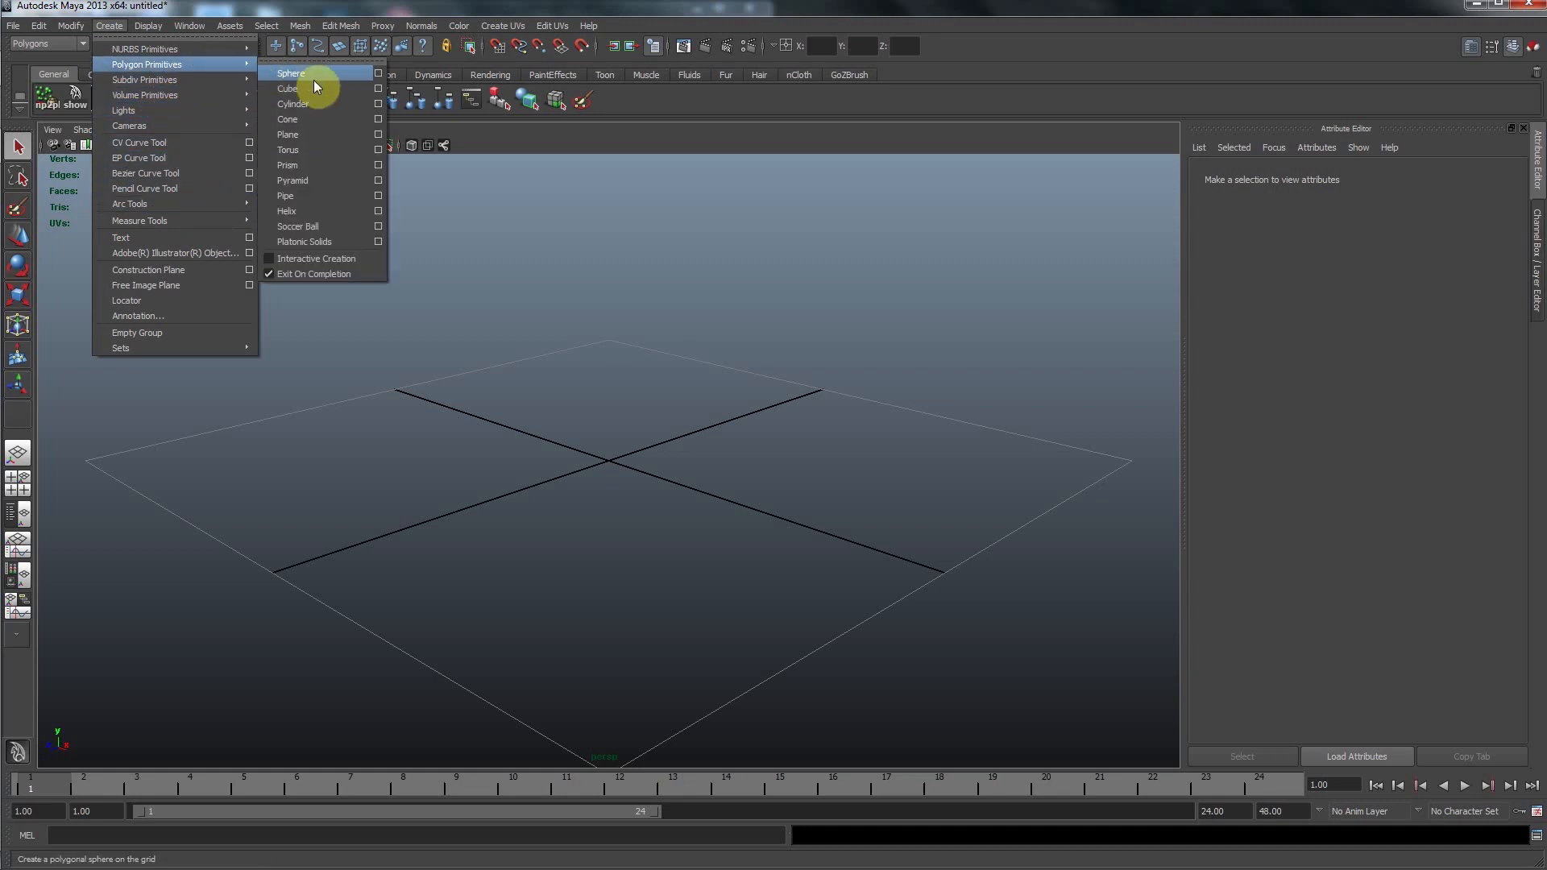
left_click(325, 76)
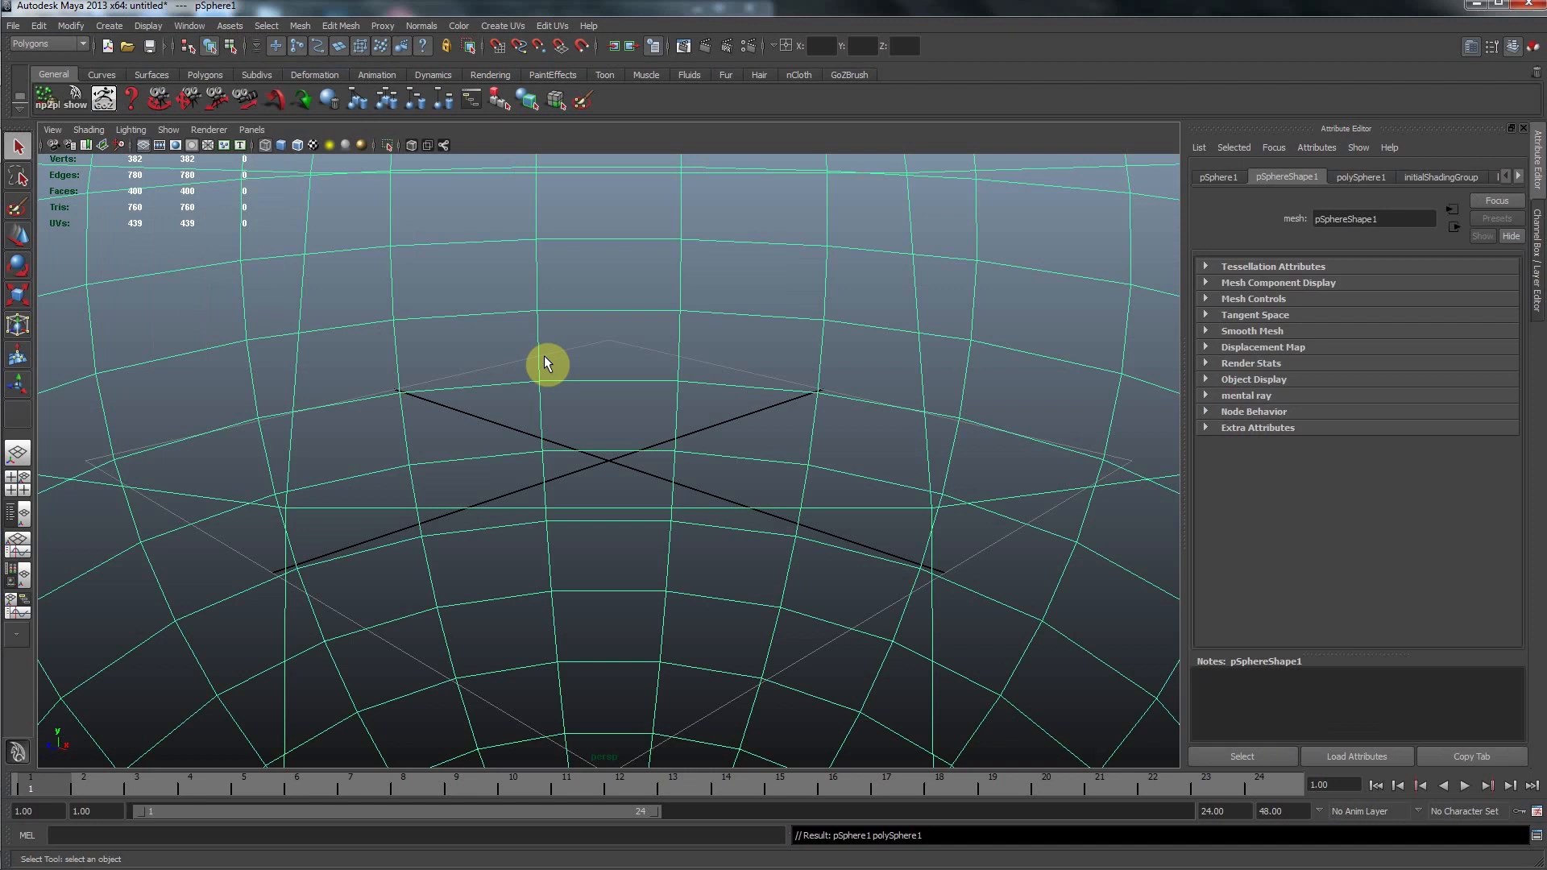
key("f")
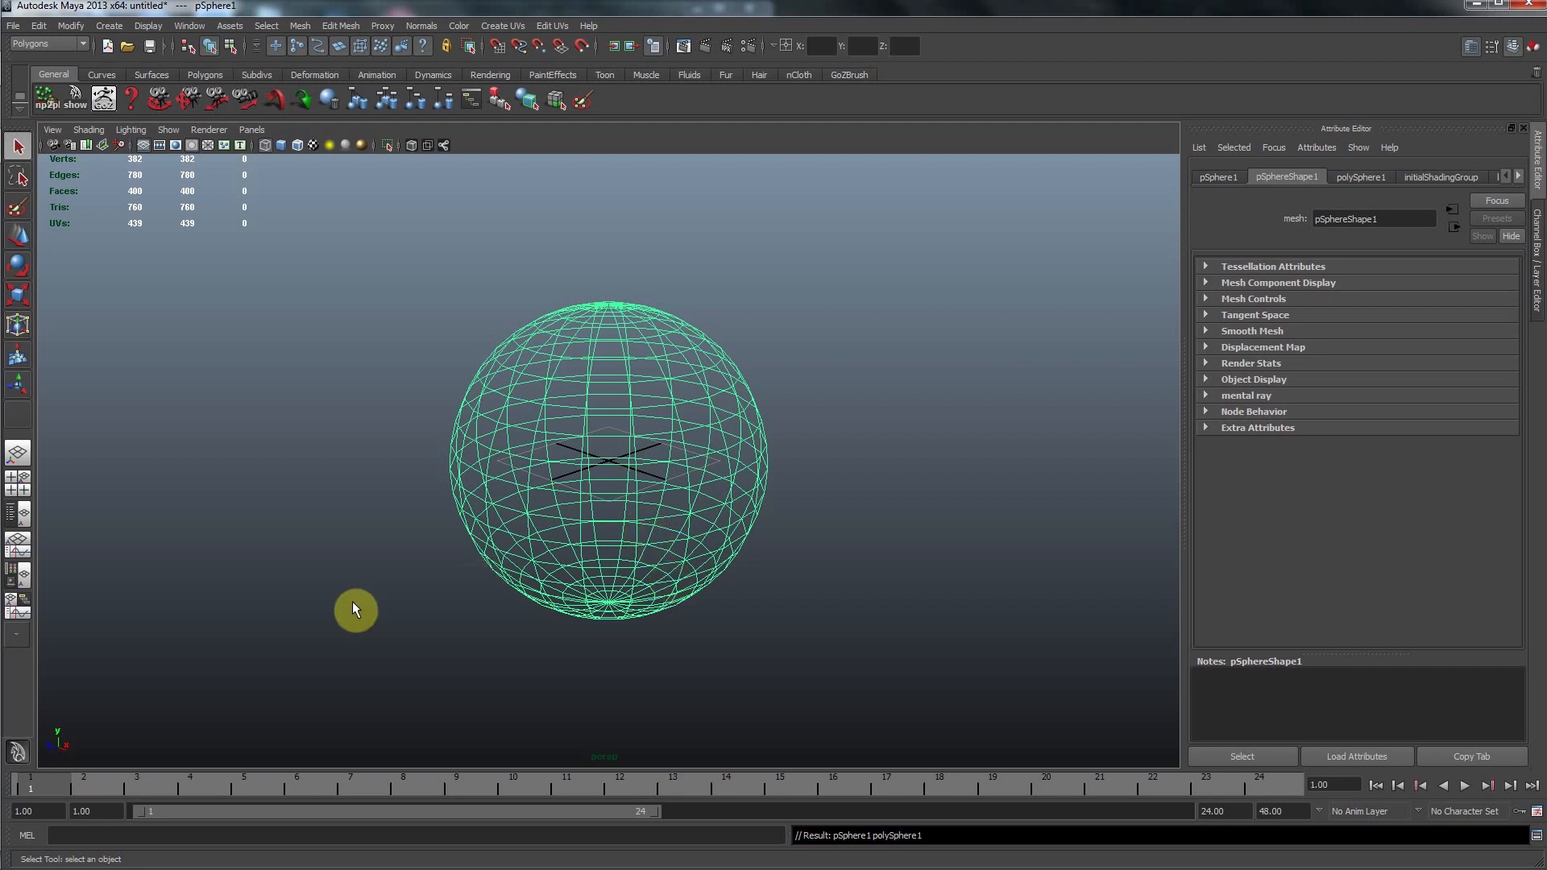
Move the sphere away from the grid's centre to about X -4.974, Y 0.014, Z 2.687
left_click(596, 485)
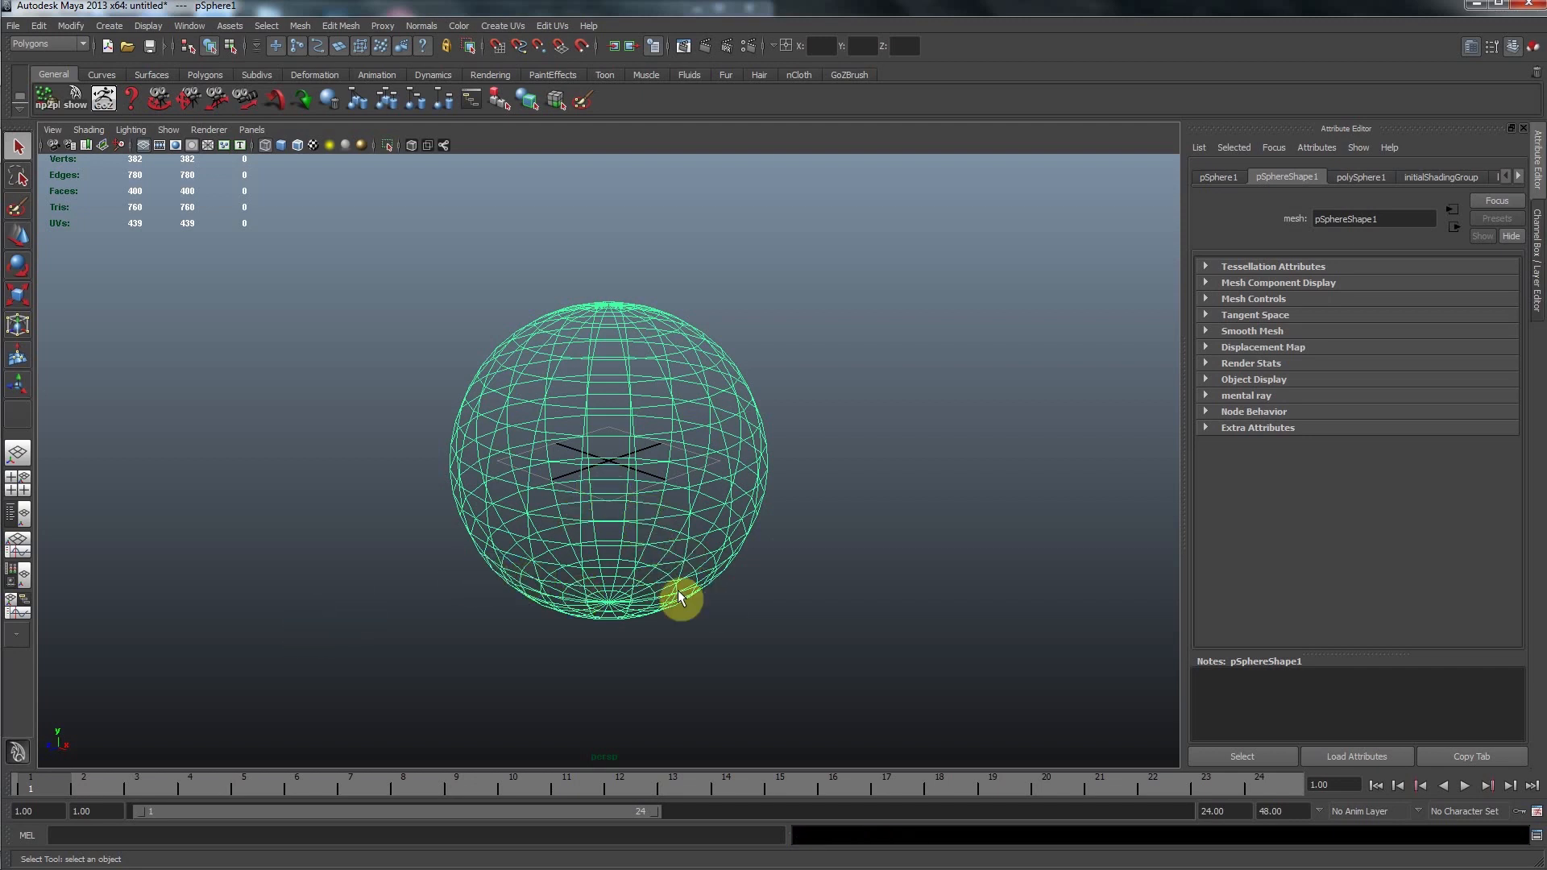
left_click(19, 237)
middle_click_drag(656, 466, 265, 438)
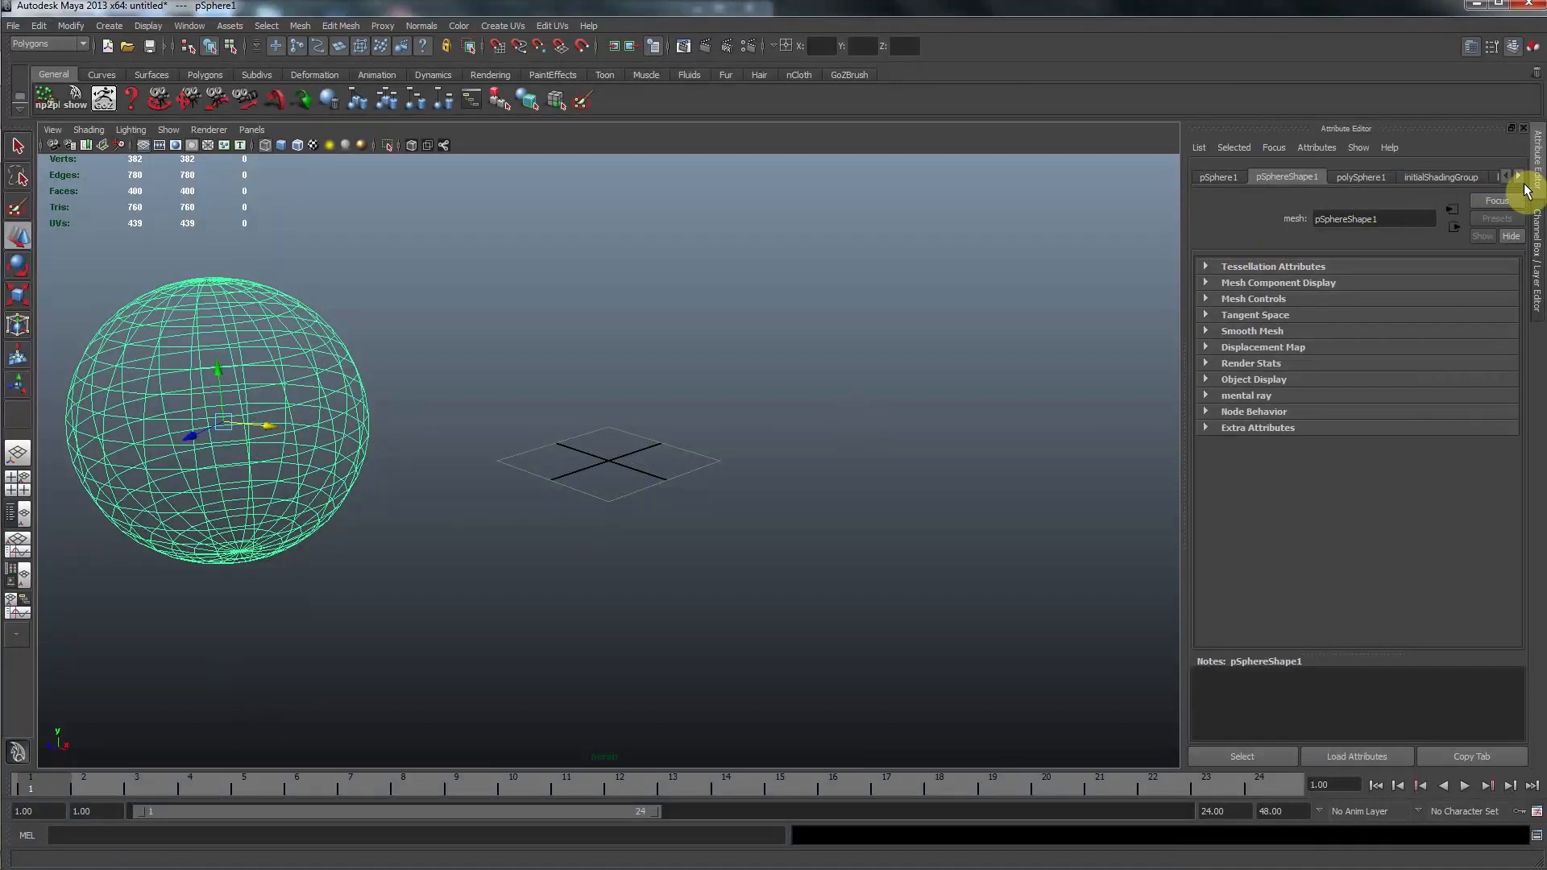
Key the sphere's Translate X, Y and Z channels at frame 1
left_click(1537, 242)
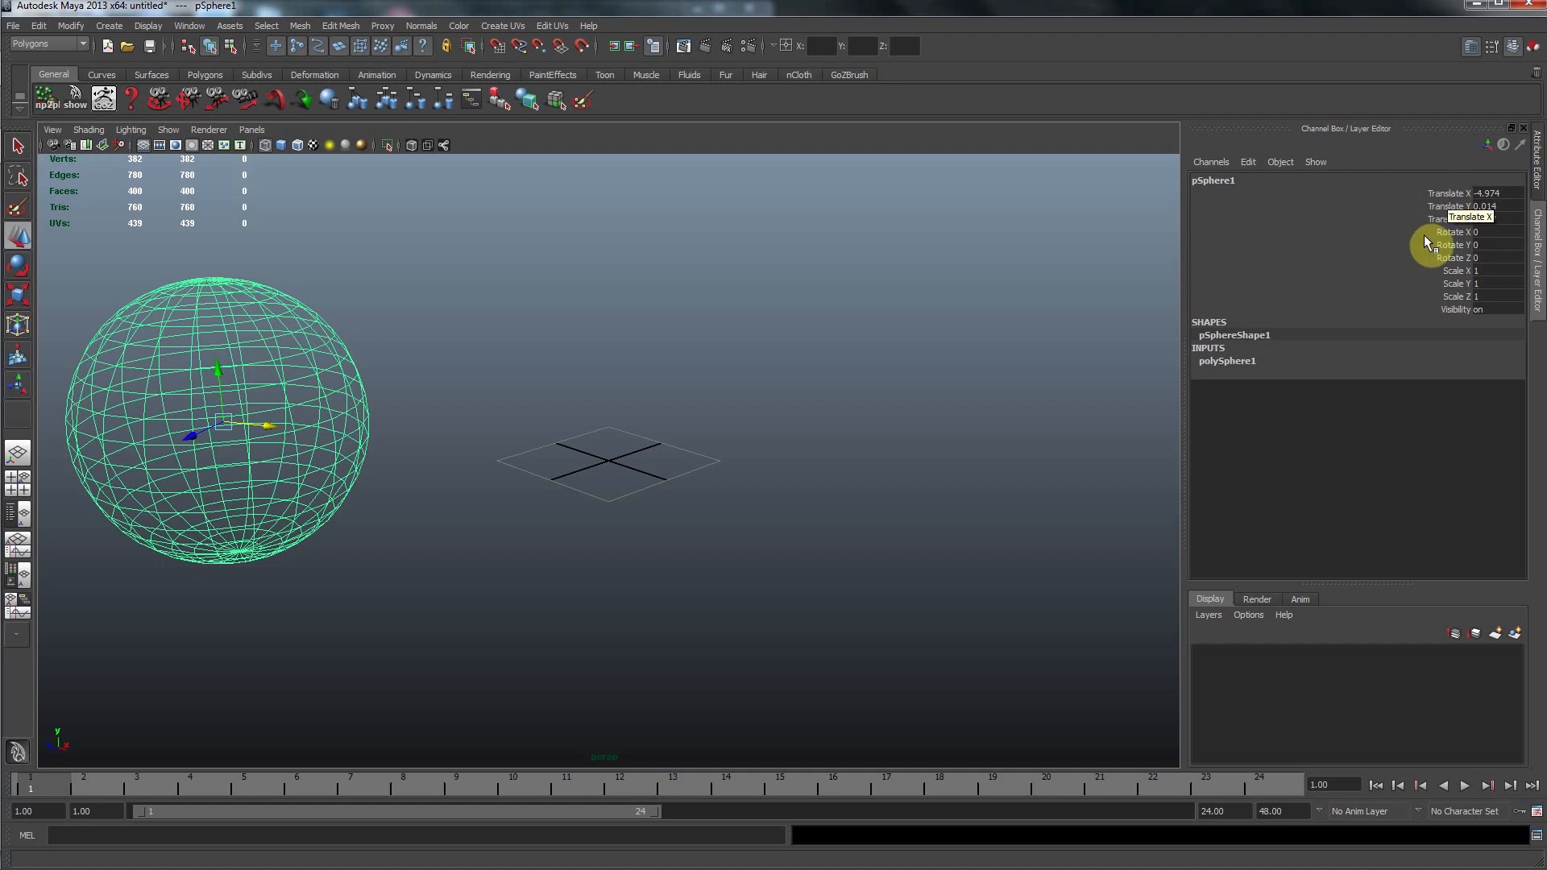
left_click(1440, 193)
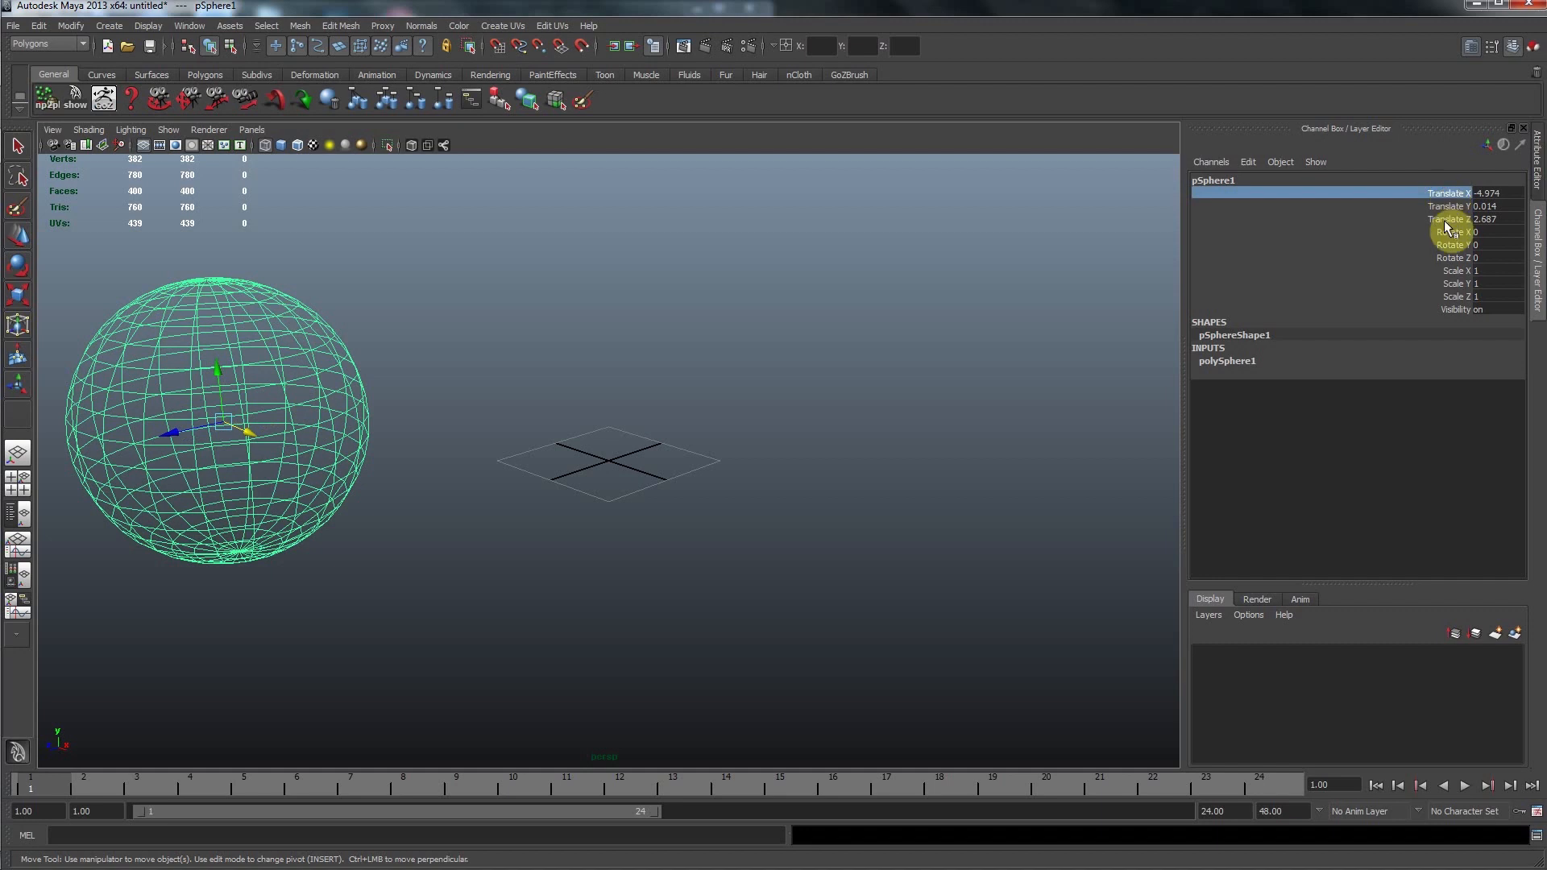
left_click(1444, 221, "shift")
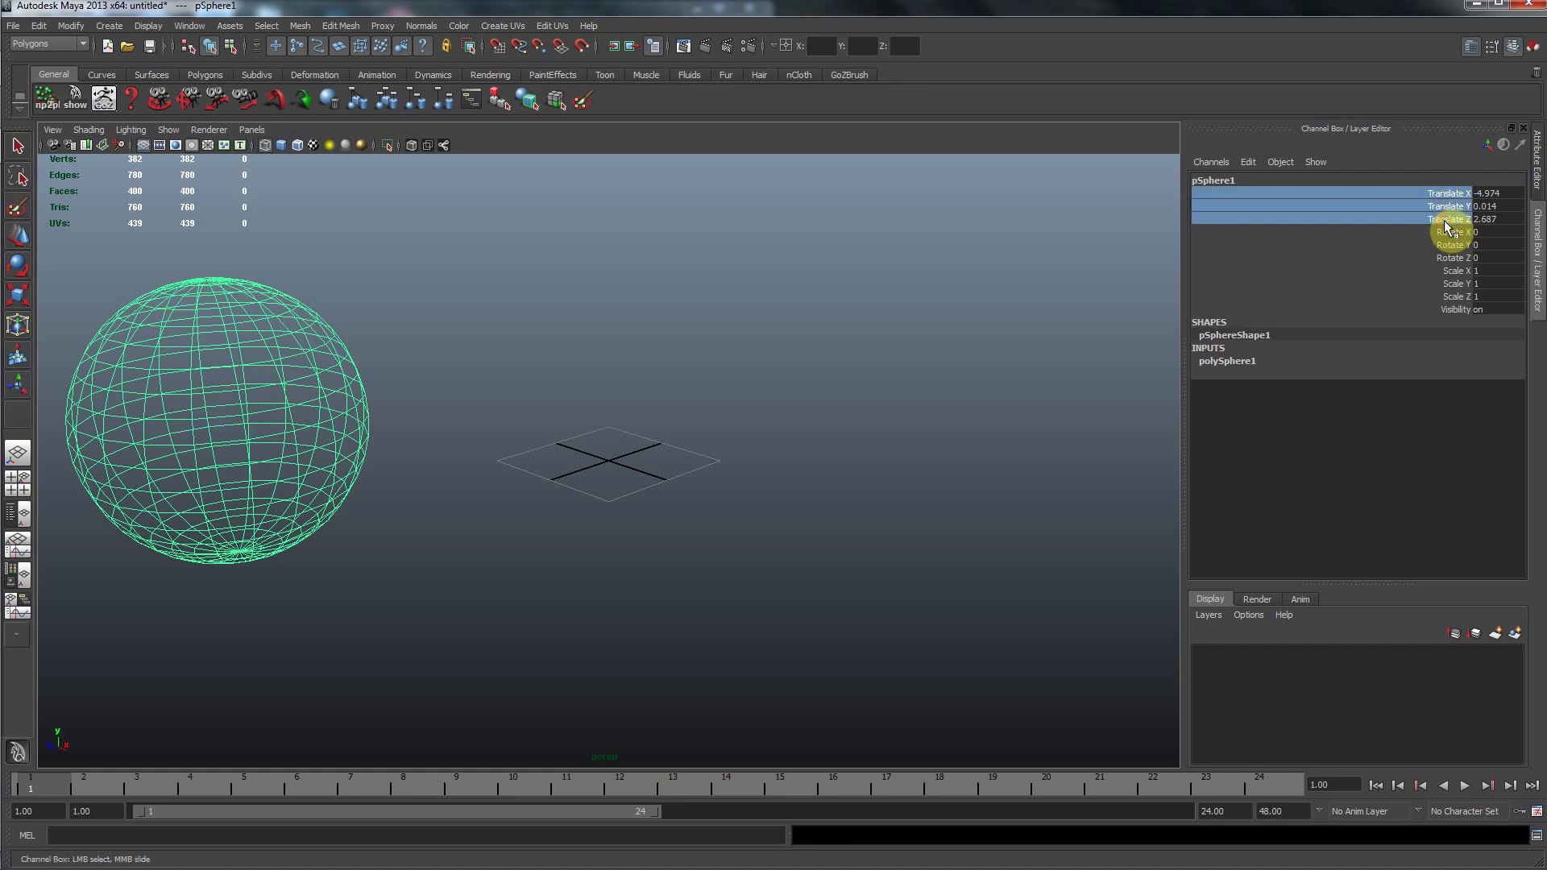
right_click(1443, 221)
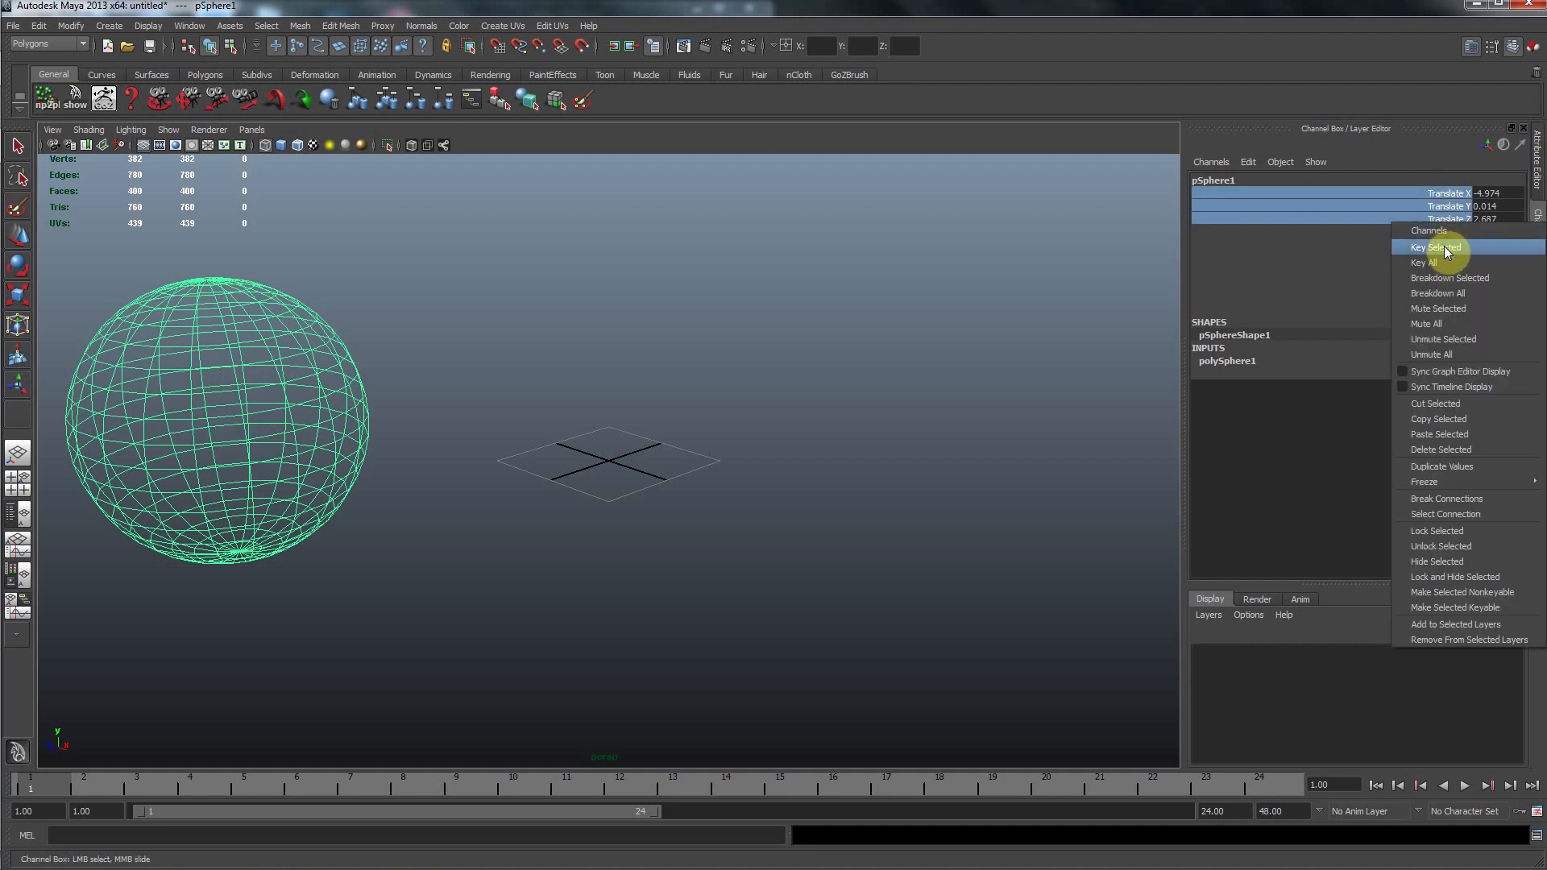
left_click(1444, 247)
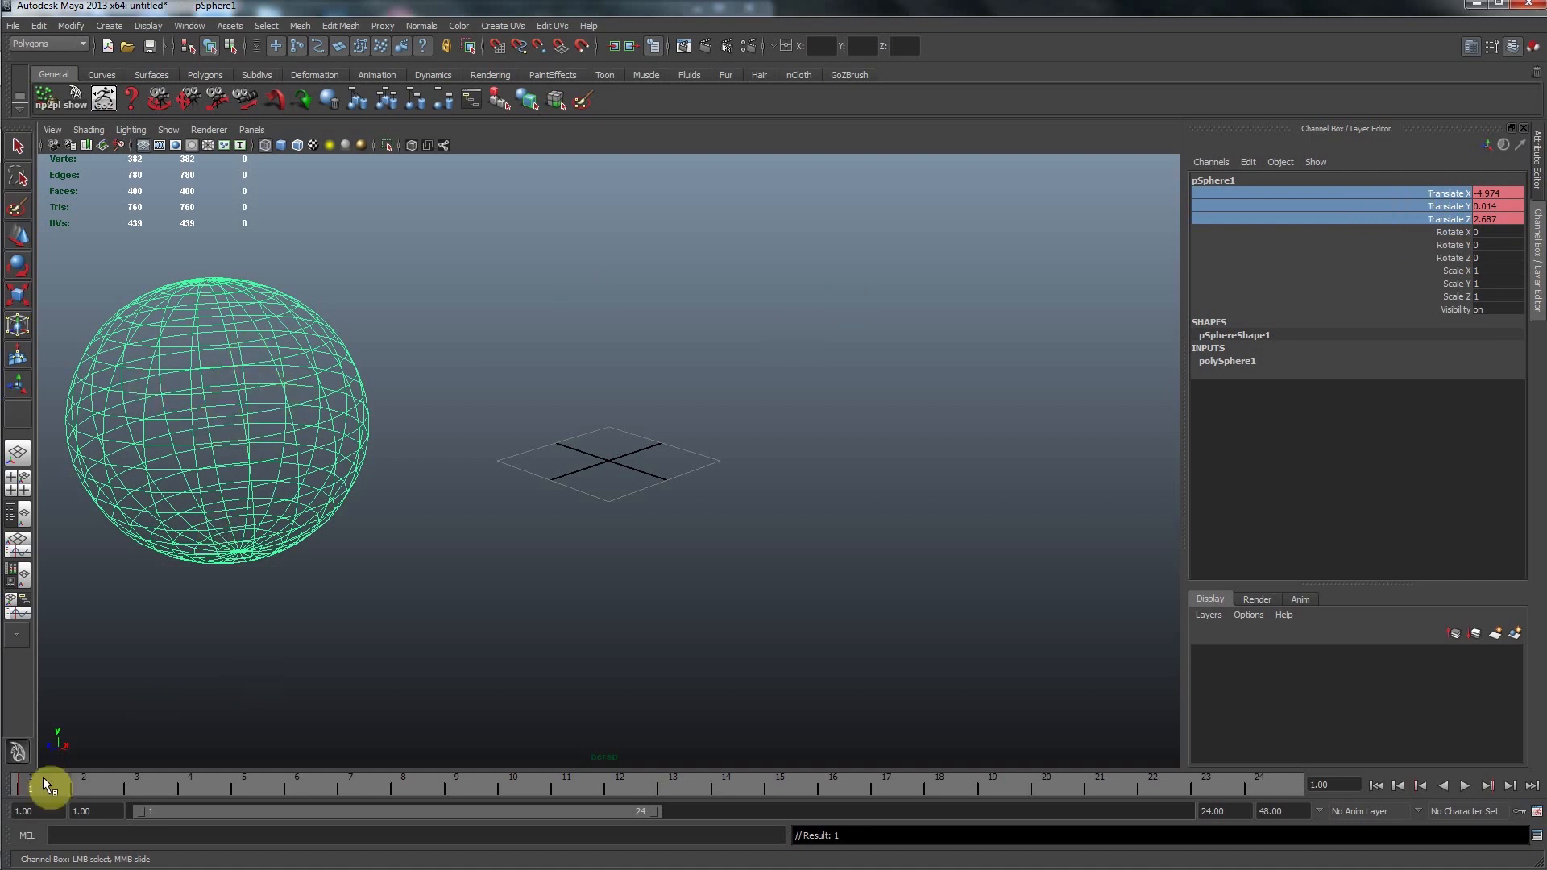
At frame 24, move the sphere across to the grid's other side, to about X 3.466, Y -0.01, Z -1.873
left_click_drag(45, 777, 1270, 786)
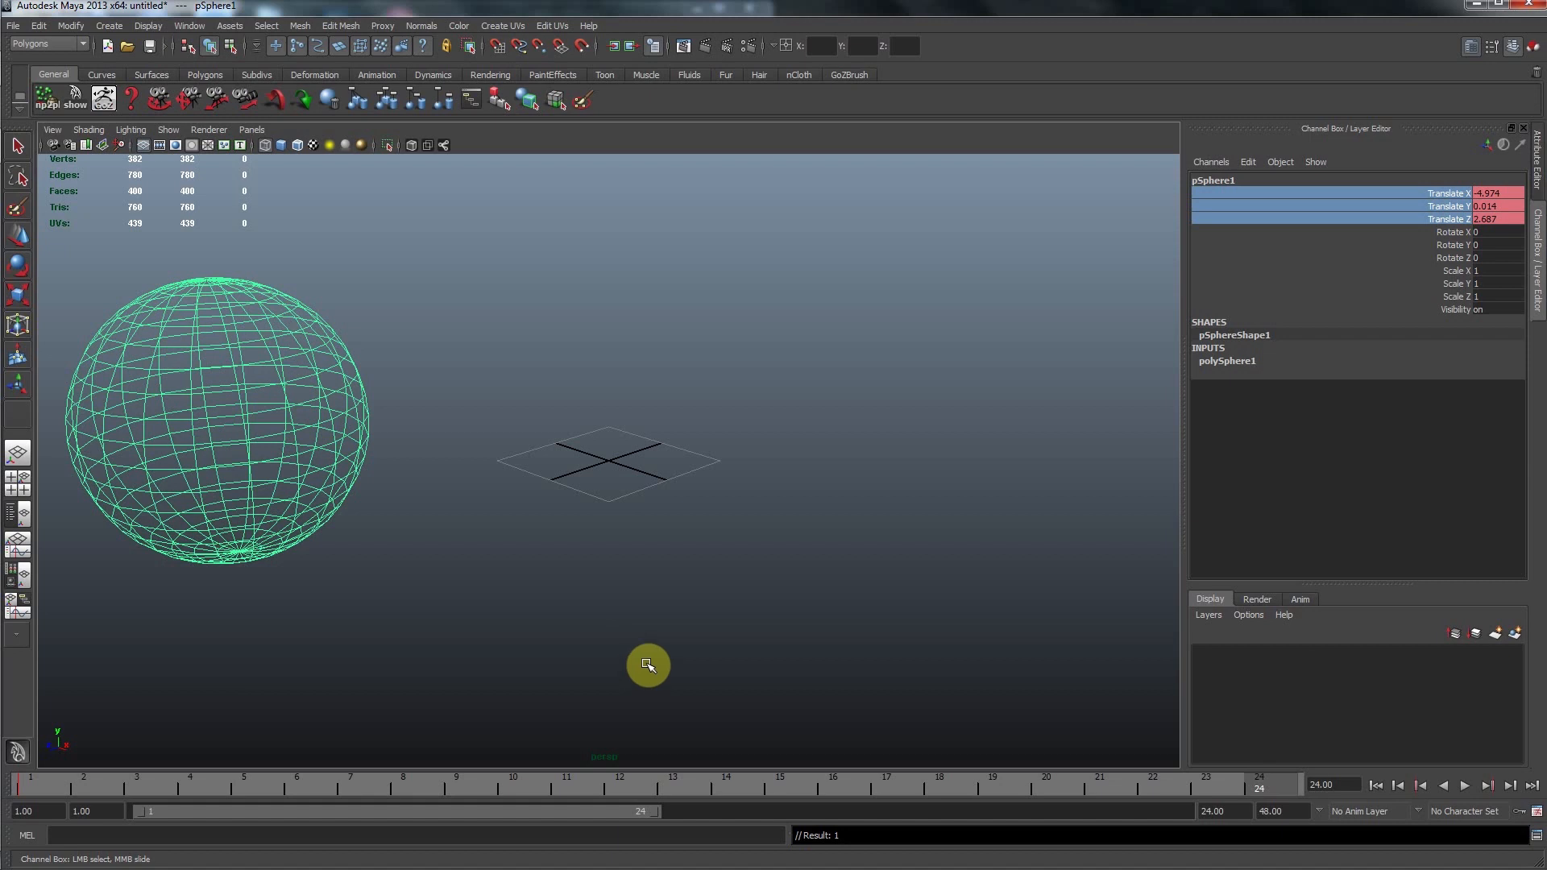
left_click(271, 455)
left_click(272, 455)
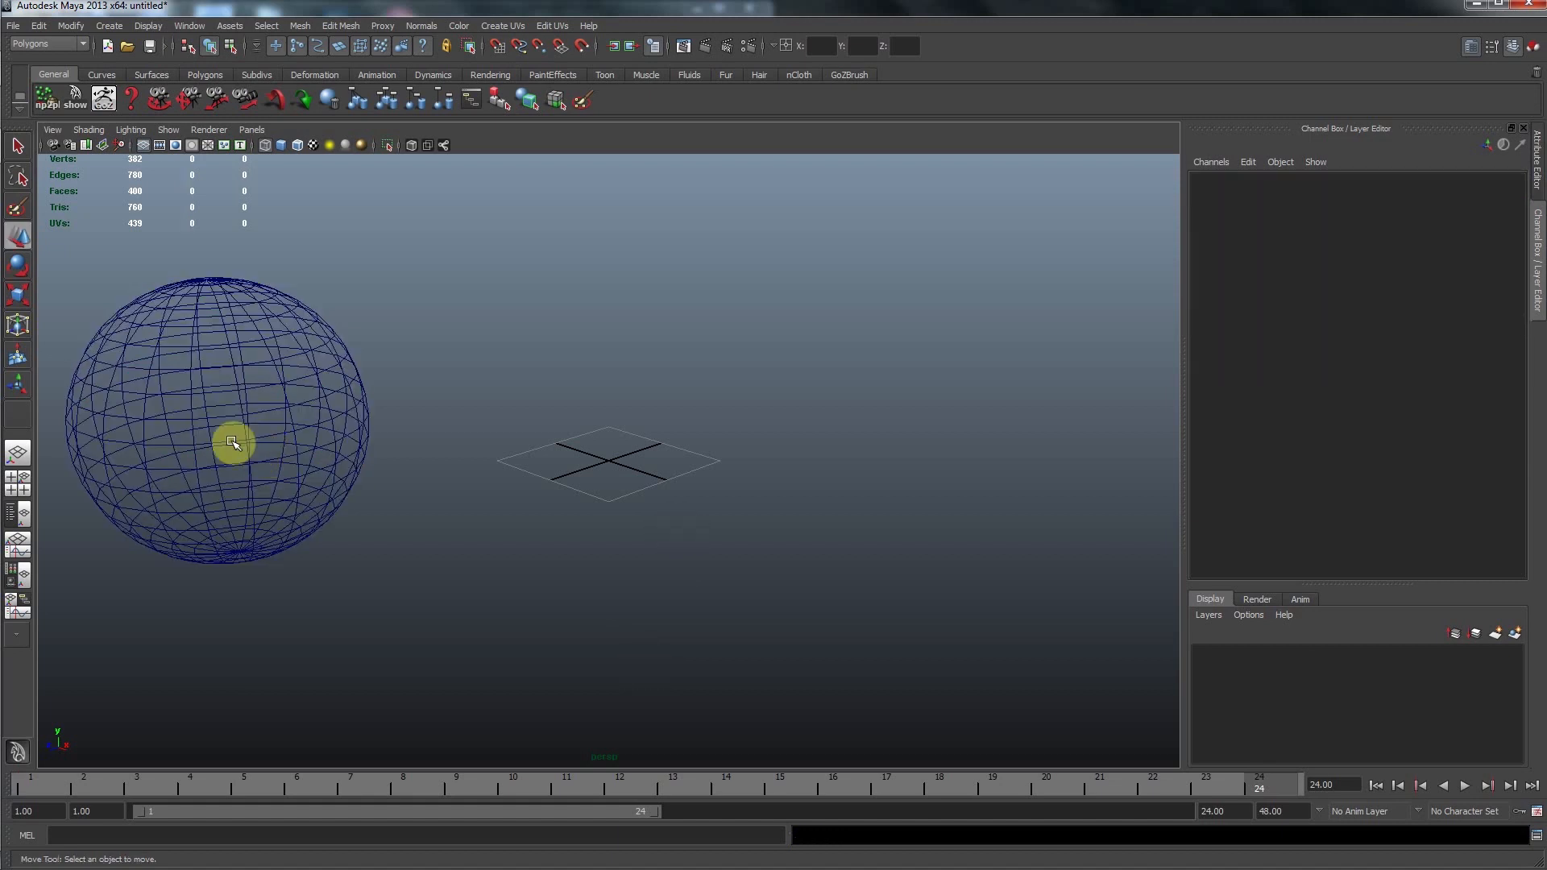
left_click(219, 418)
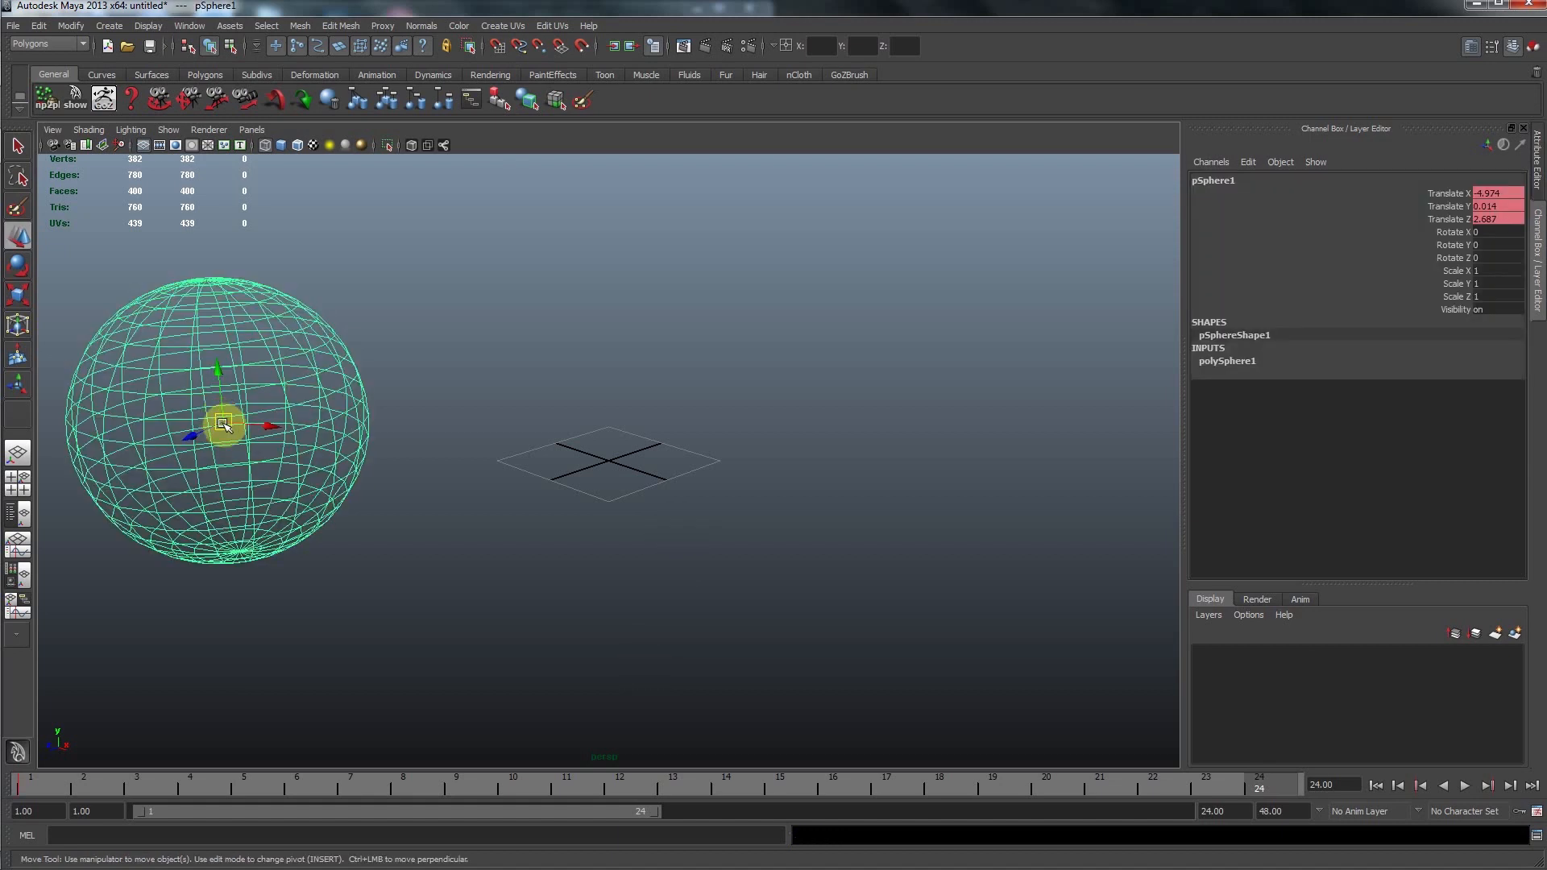
left_click_drag(265, 435, 994, 531)
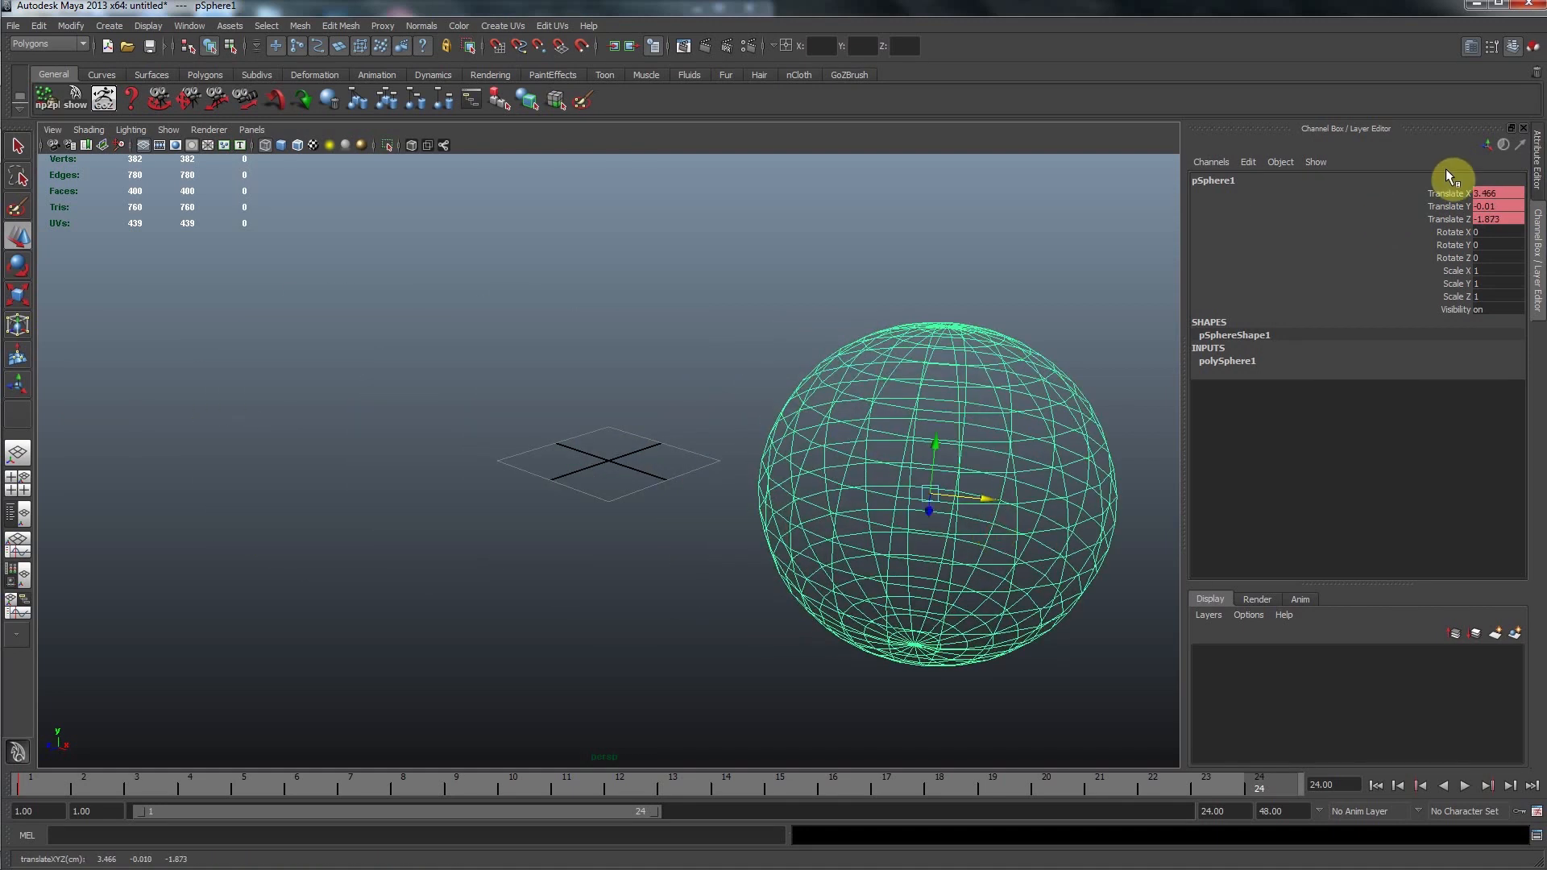
Key the sphere's Translate X, Y and Z channels at frame 24
left_click(1454, 193)
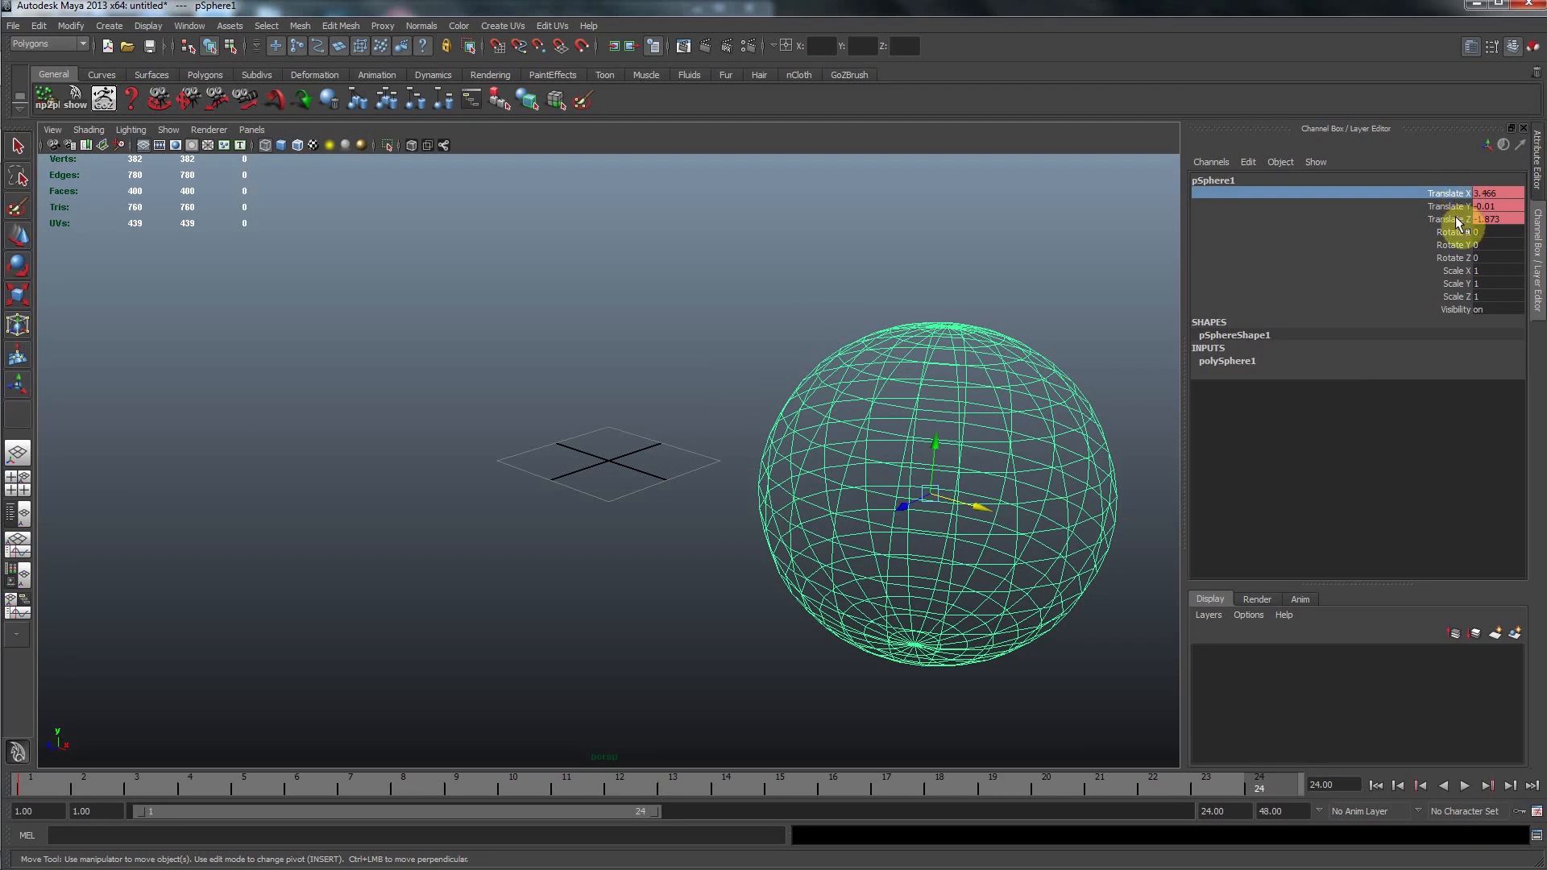
left_click(1458, 219, "shift")
right_click(1455, 216)
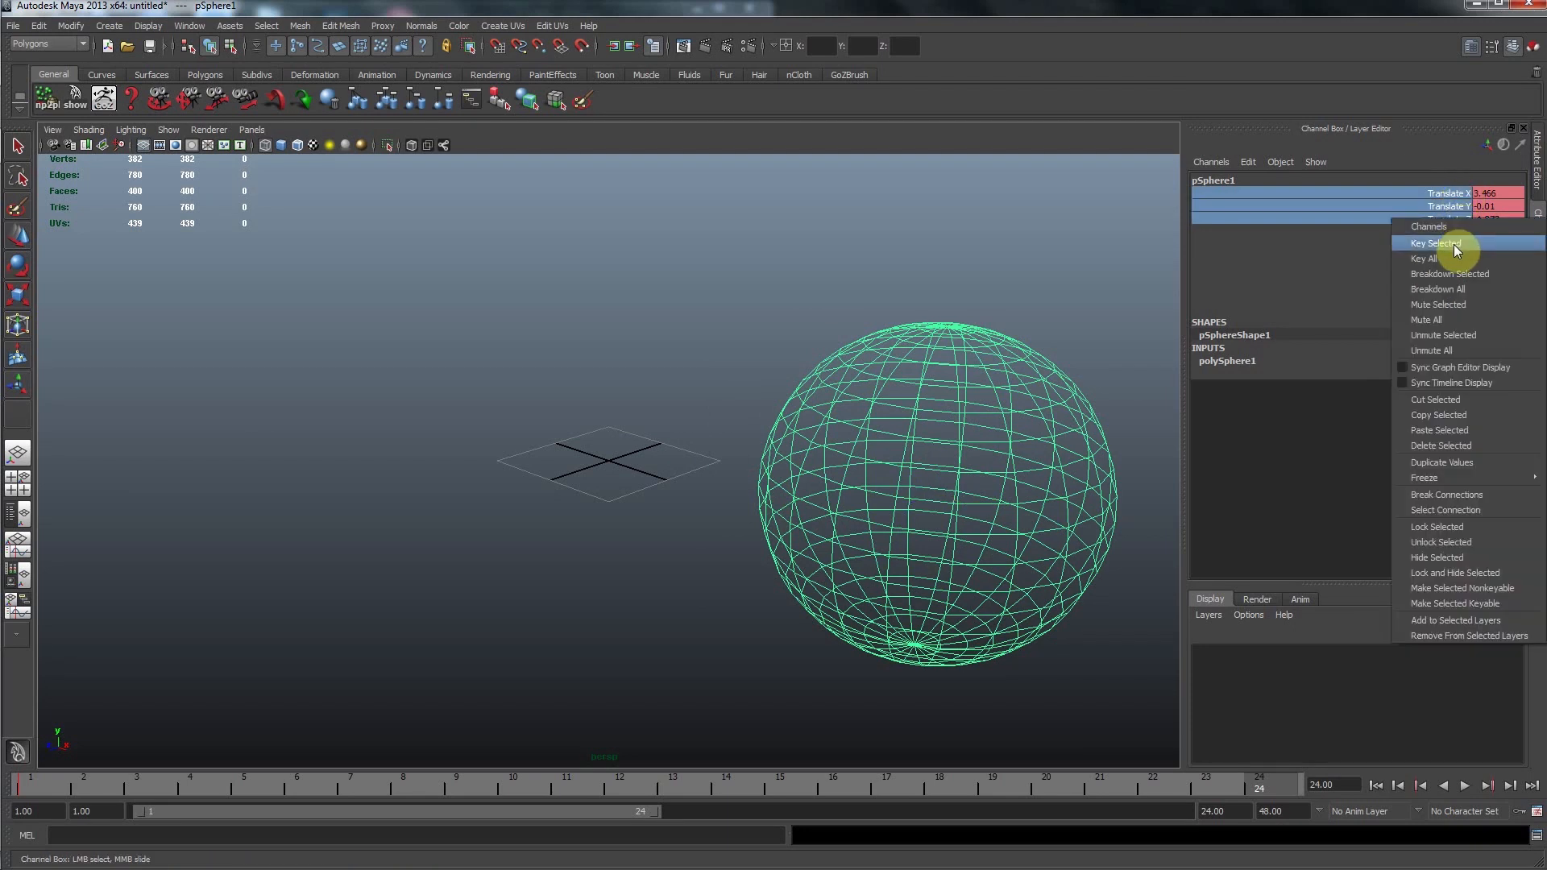
left_click(1453, 243)
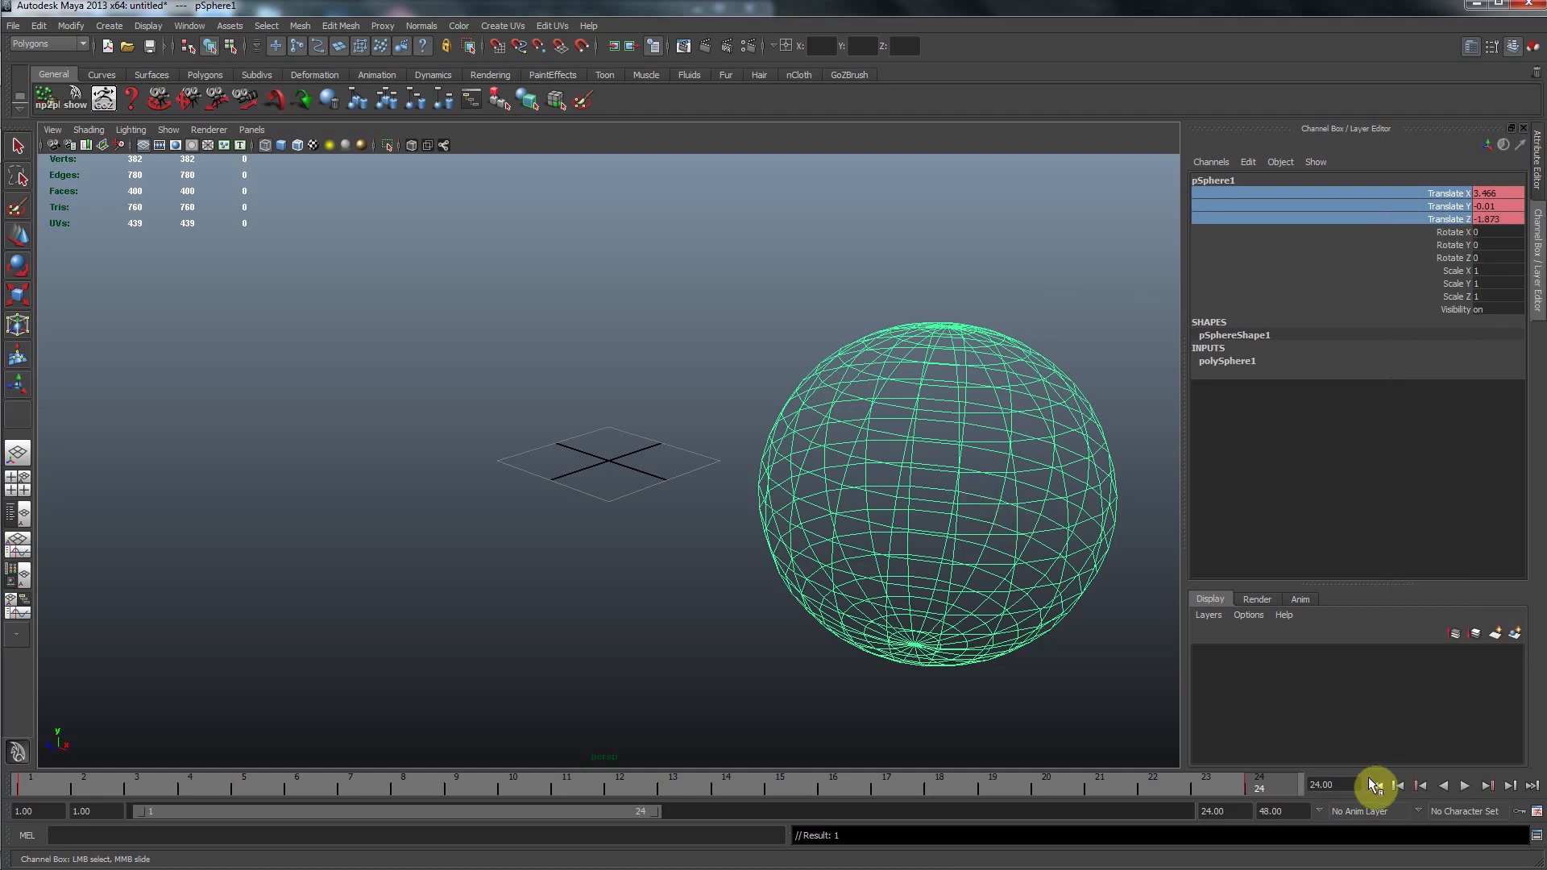
Play the sphere's animation from the first frame, stop it and return to frame 1
left_click(1375, 785)
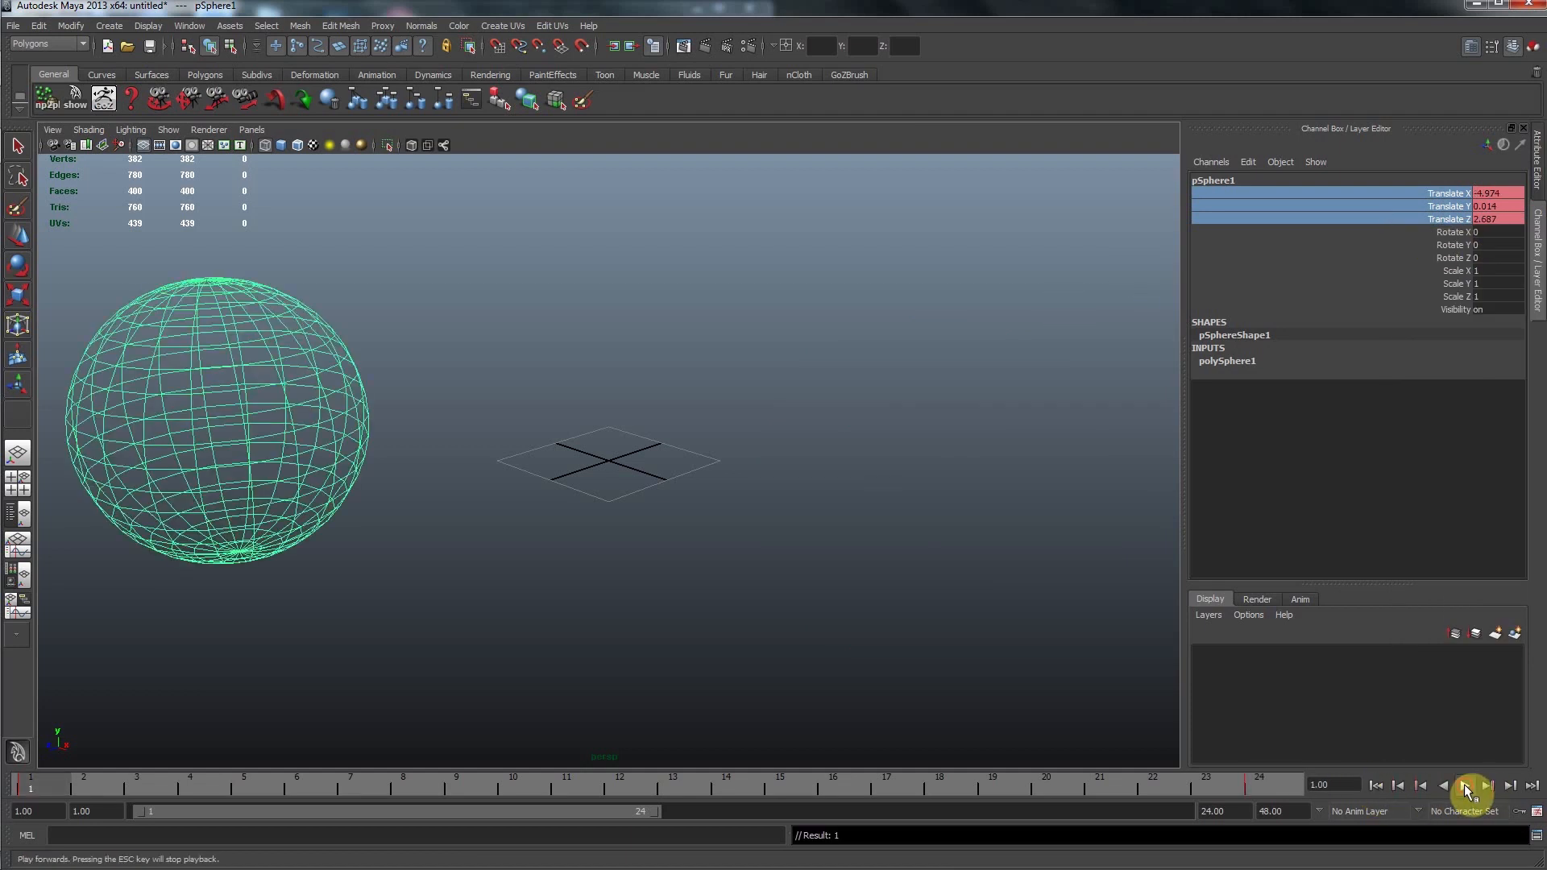
left_click(1464, 785)
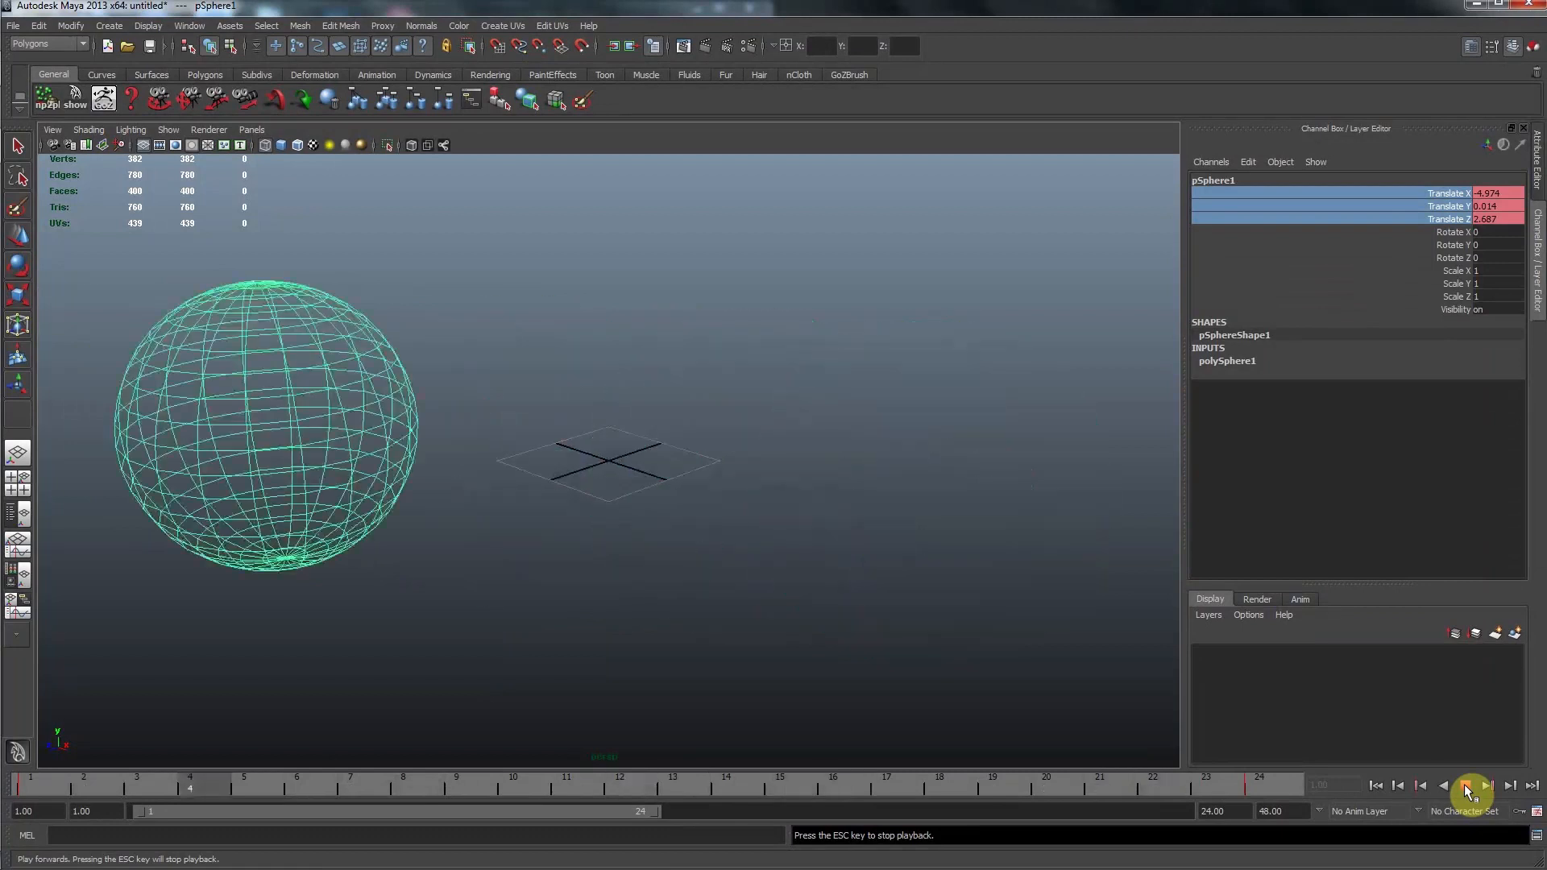
left_click(1463, 784)
left_click(1377, 786)
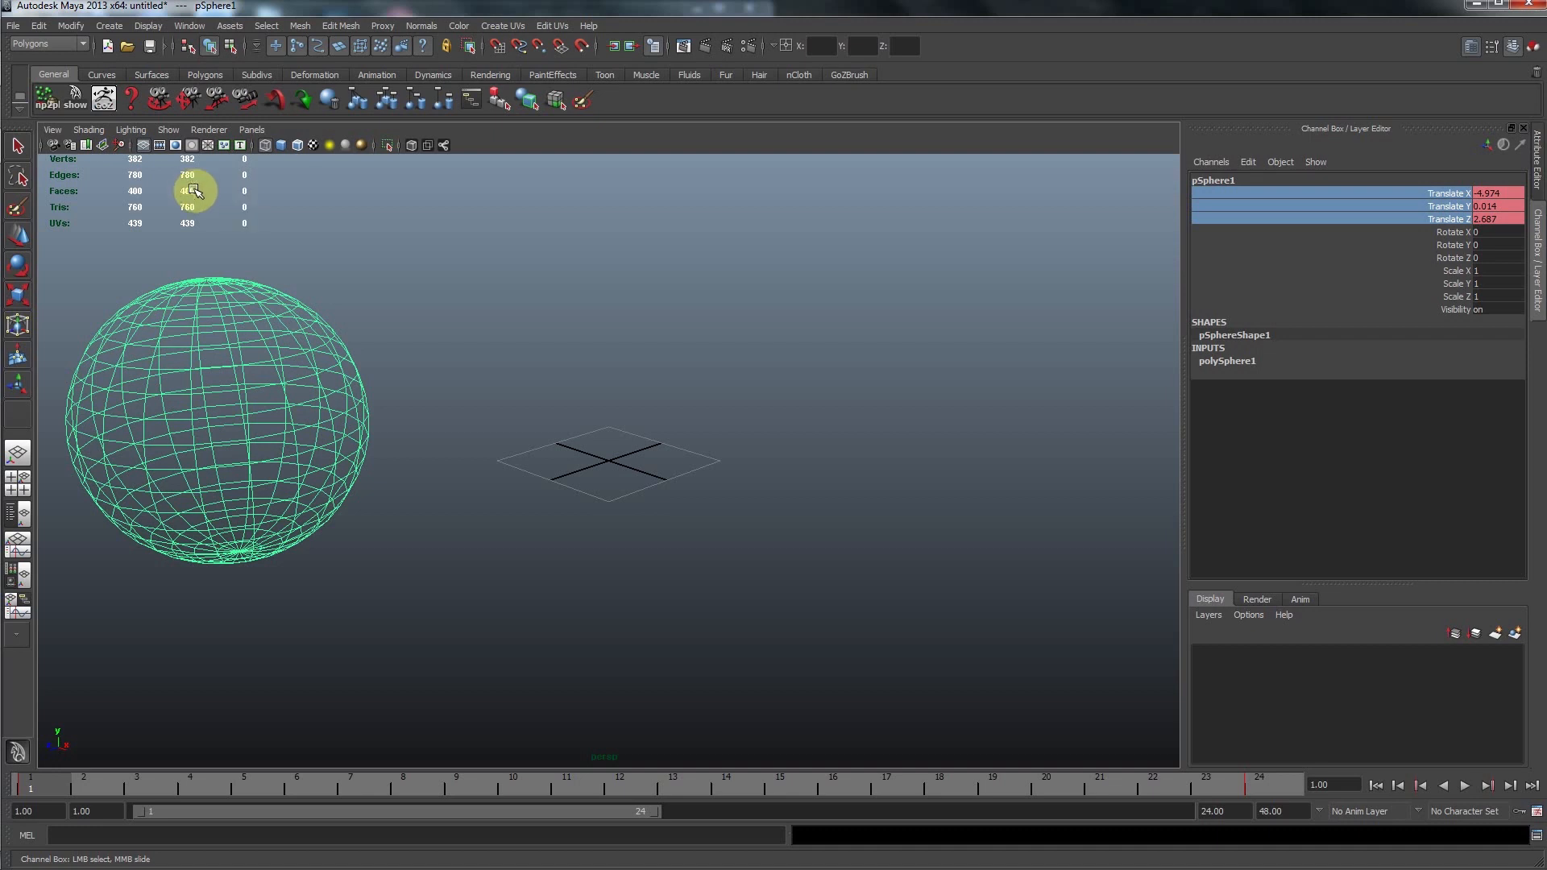
Select the sphere's whole hierarchy and activate the Move tool
left_click(14, 27)
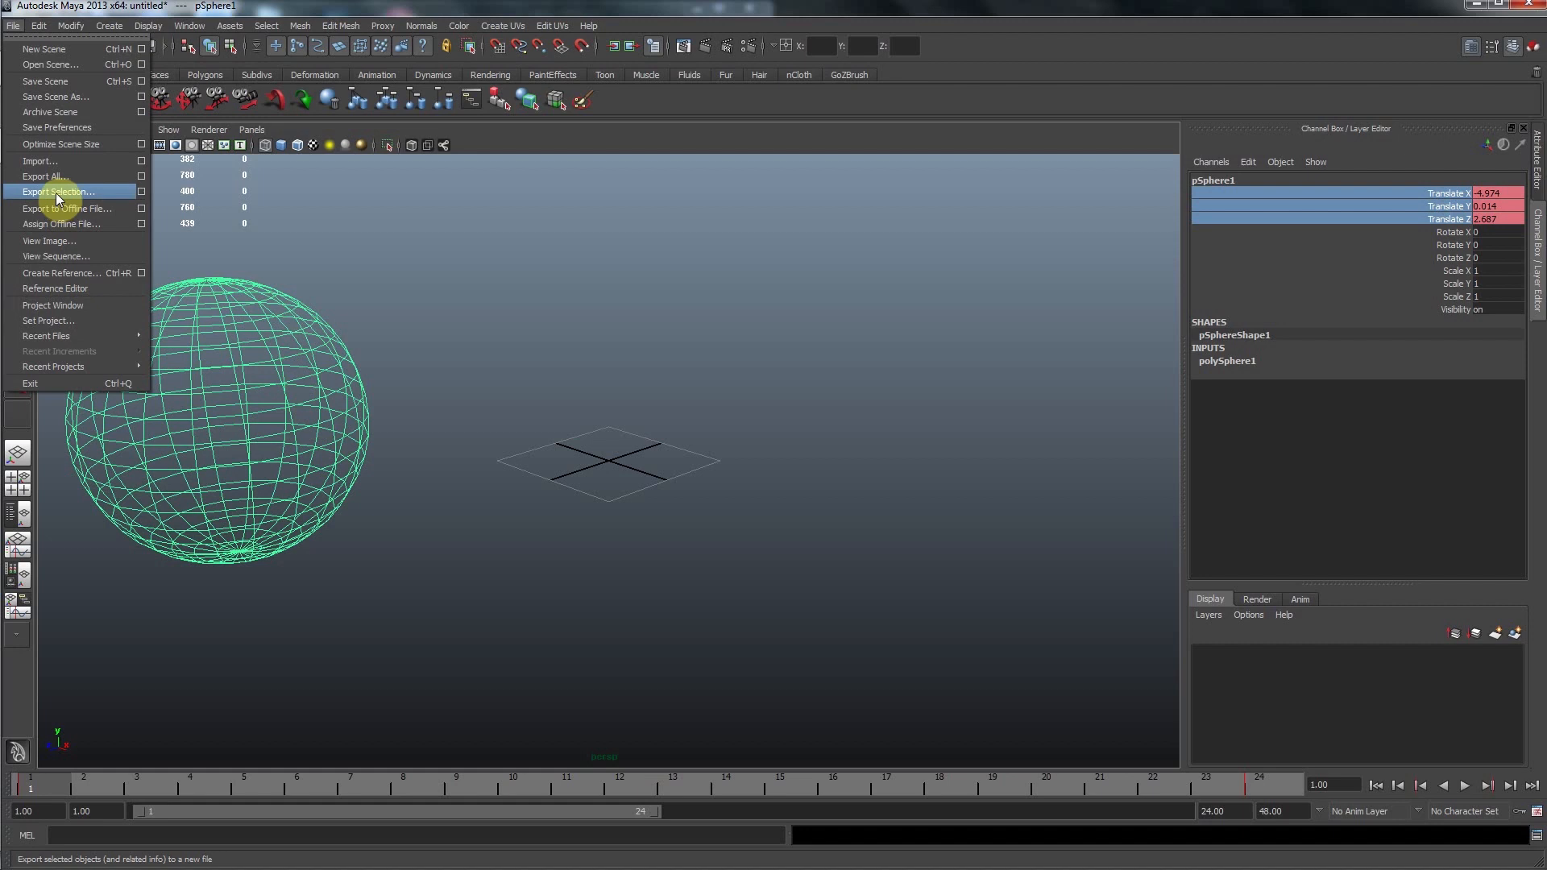
mouse_move(36, 25)
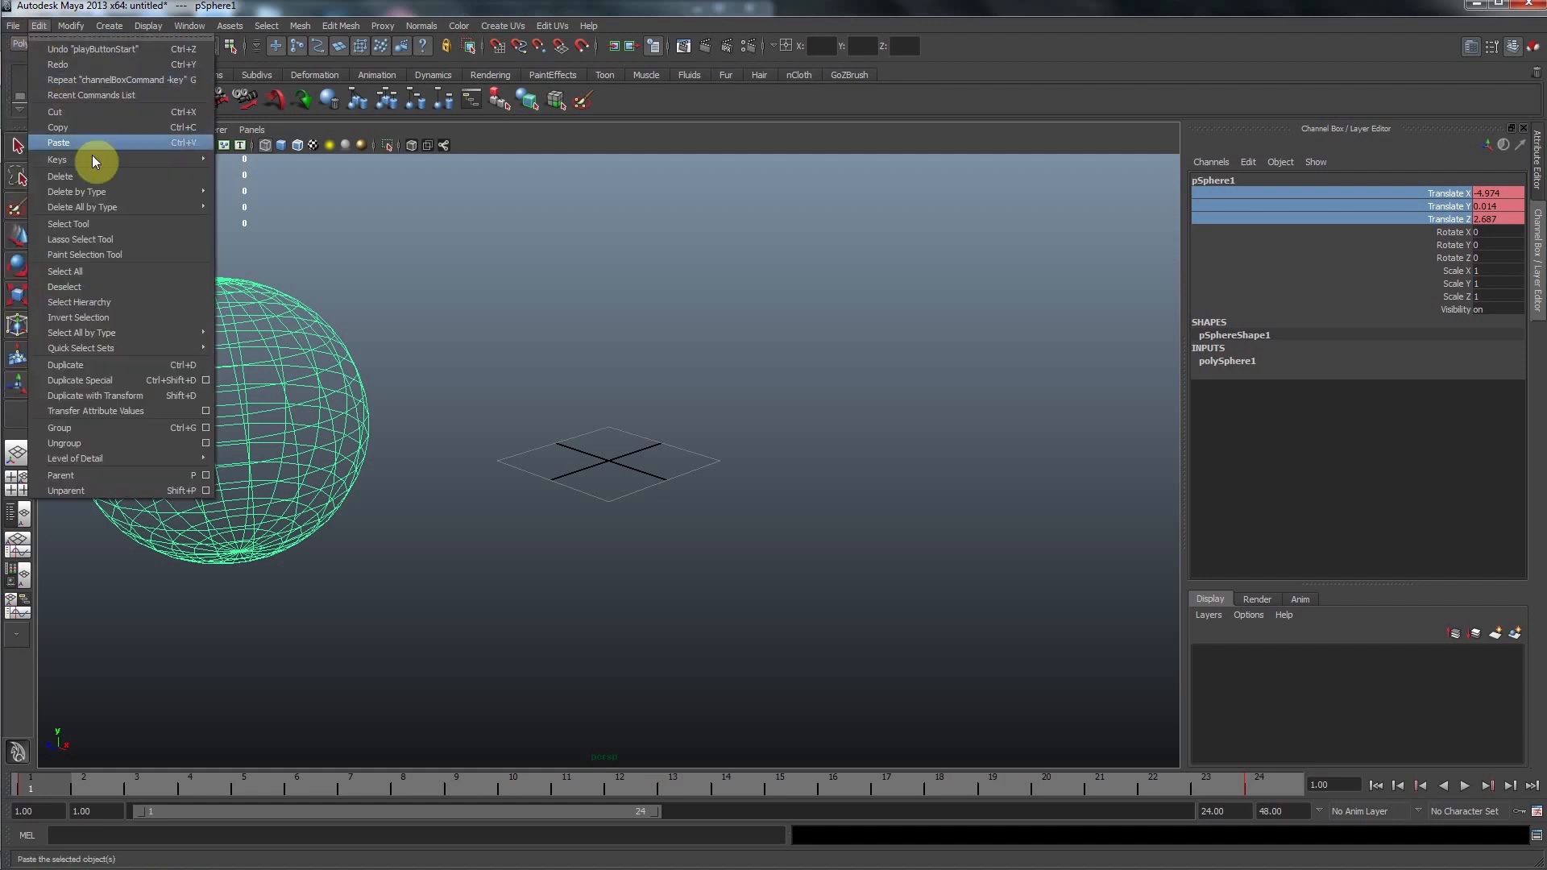
left_click(99, 301)
key("w")
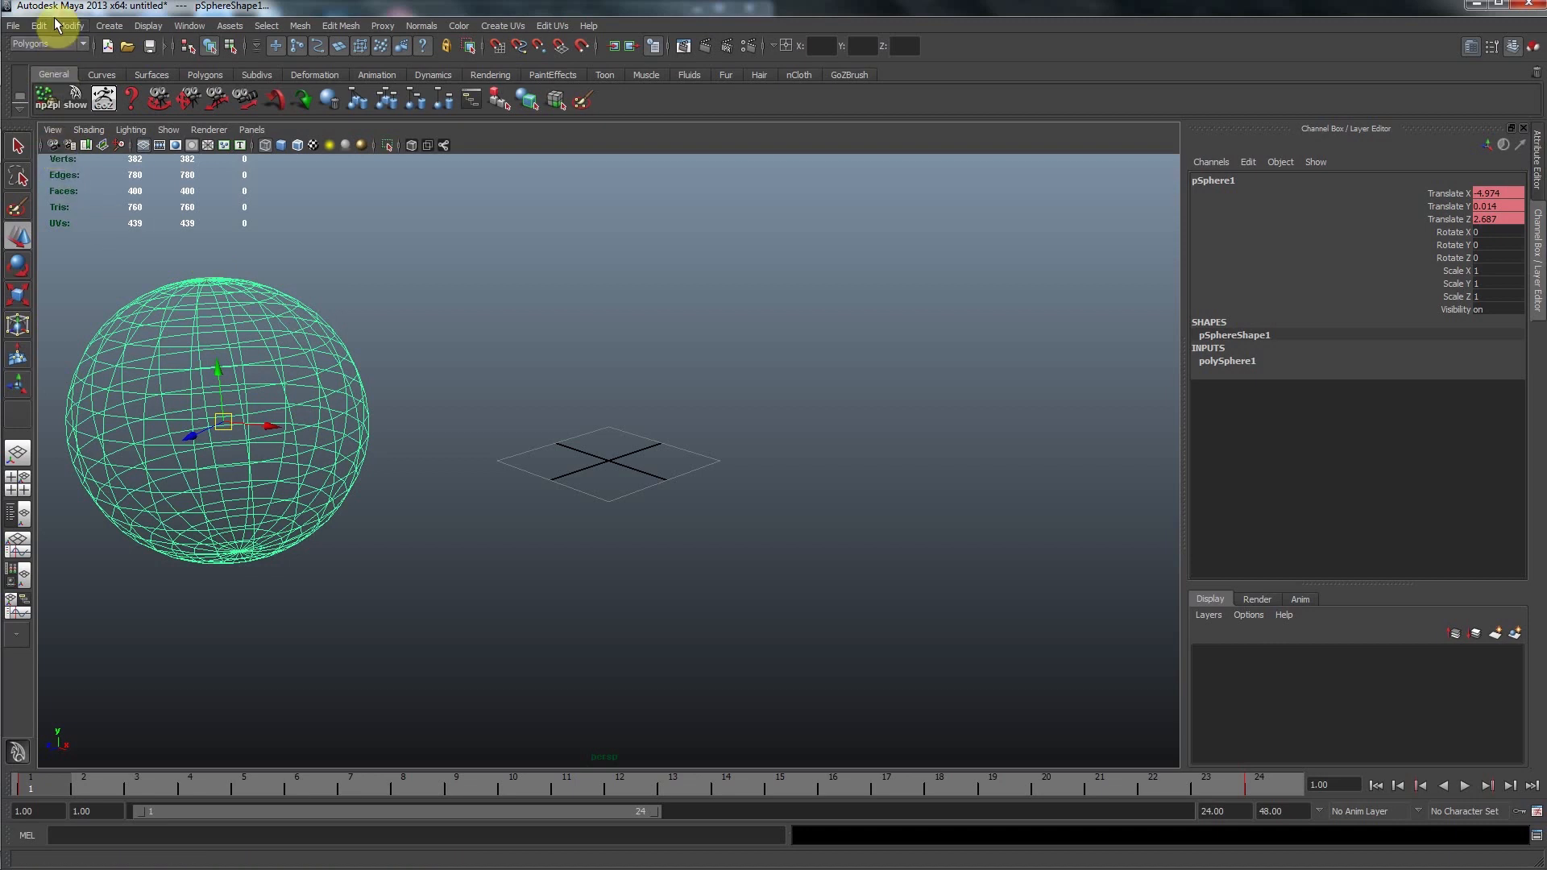
Open Export Selection for the sphere with the FBX export file type and the file name sphereMaya
left_click(16, 26)
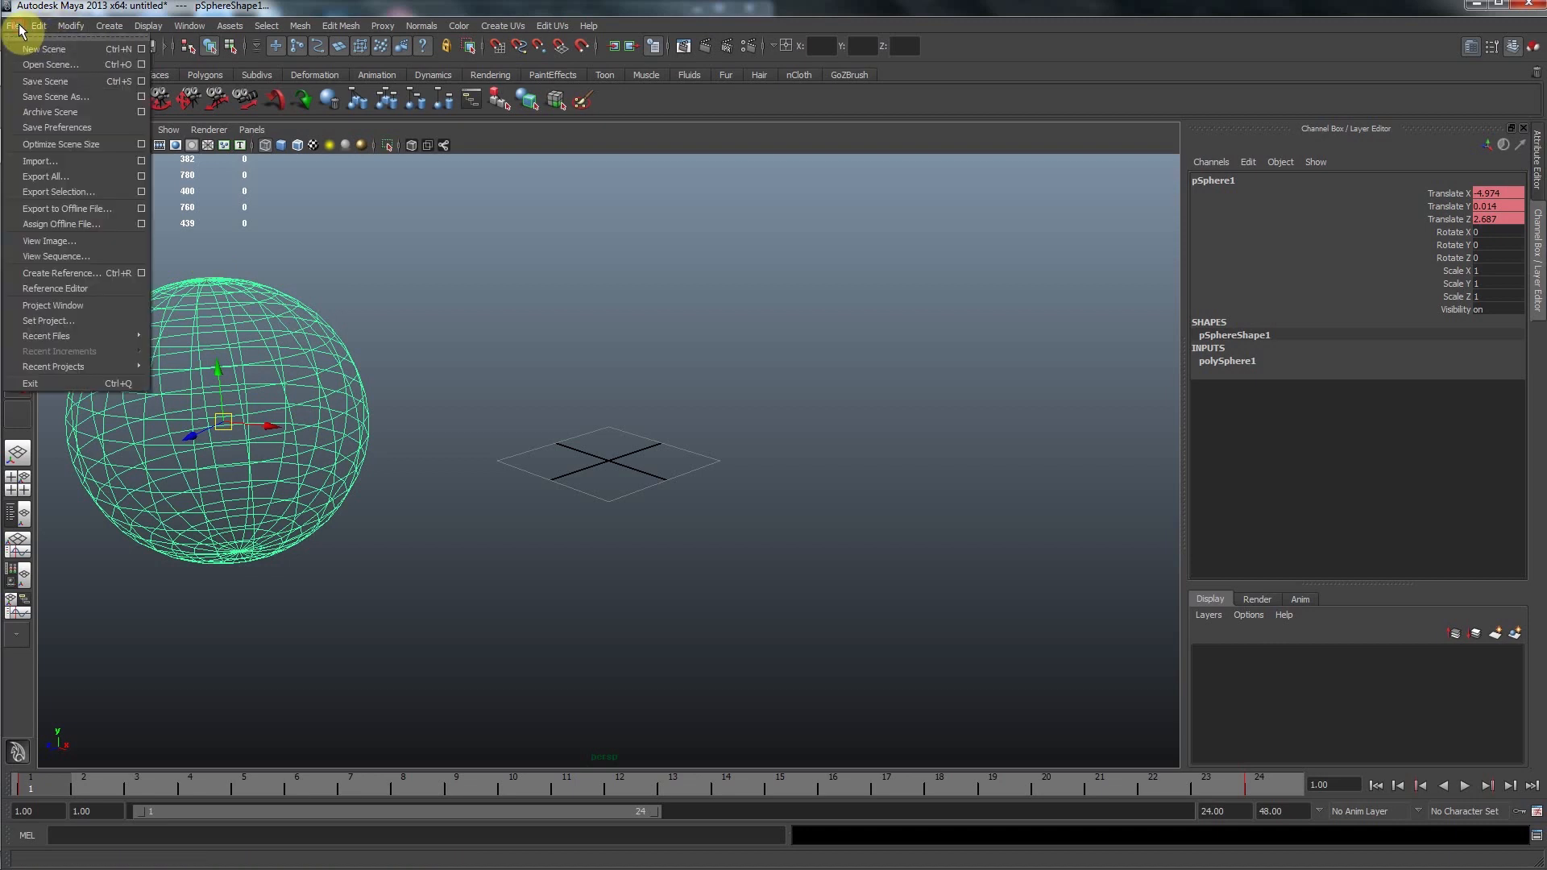
left_click(71, 190)
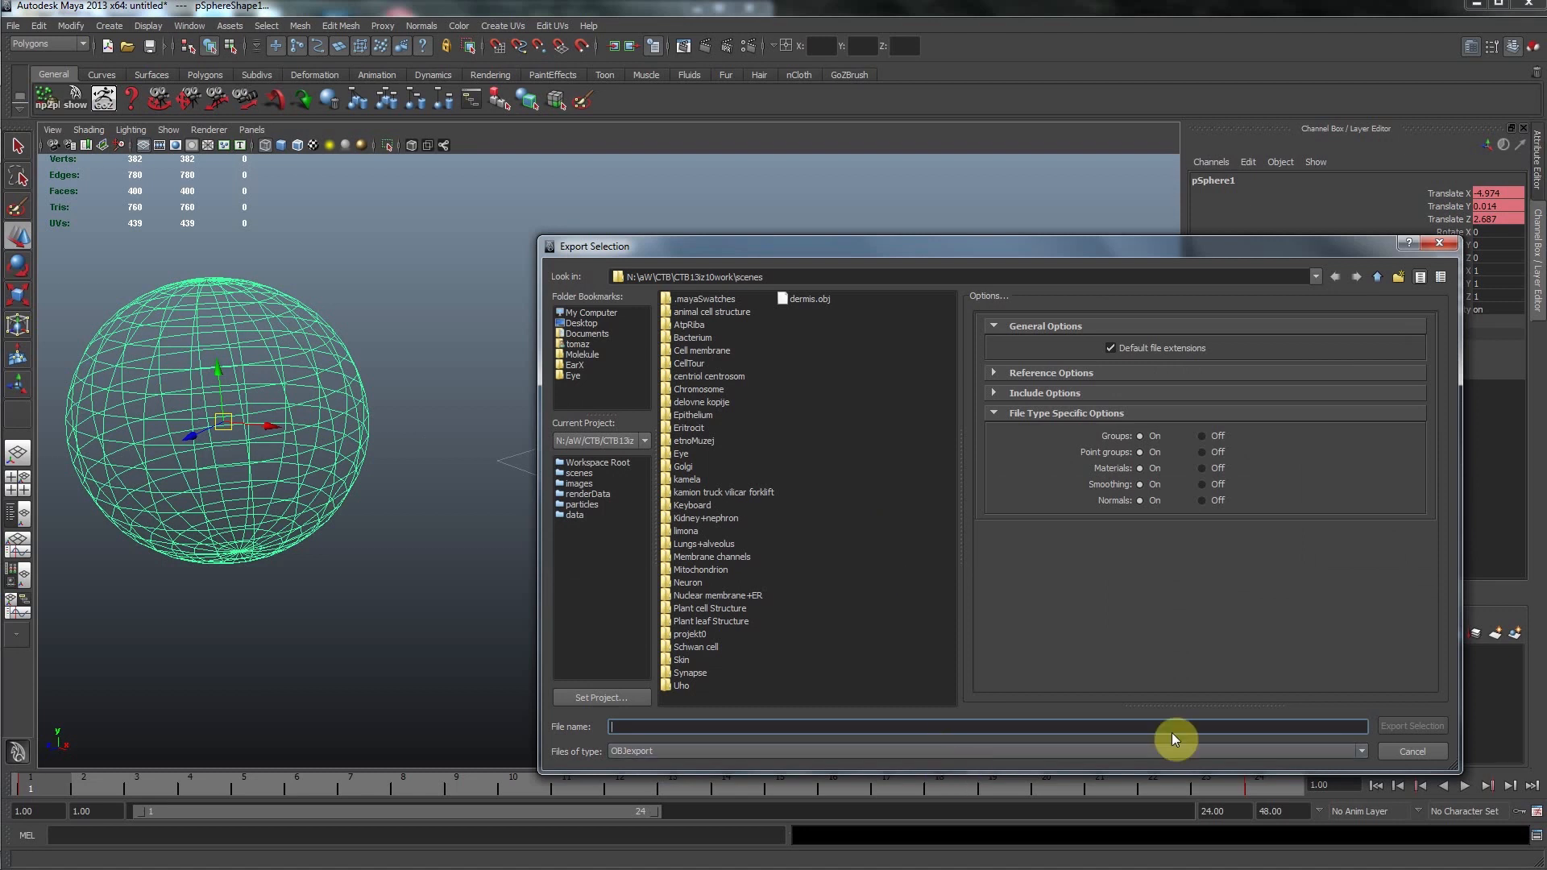
left_click(1363, 749)
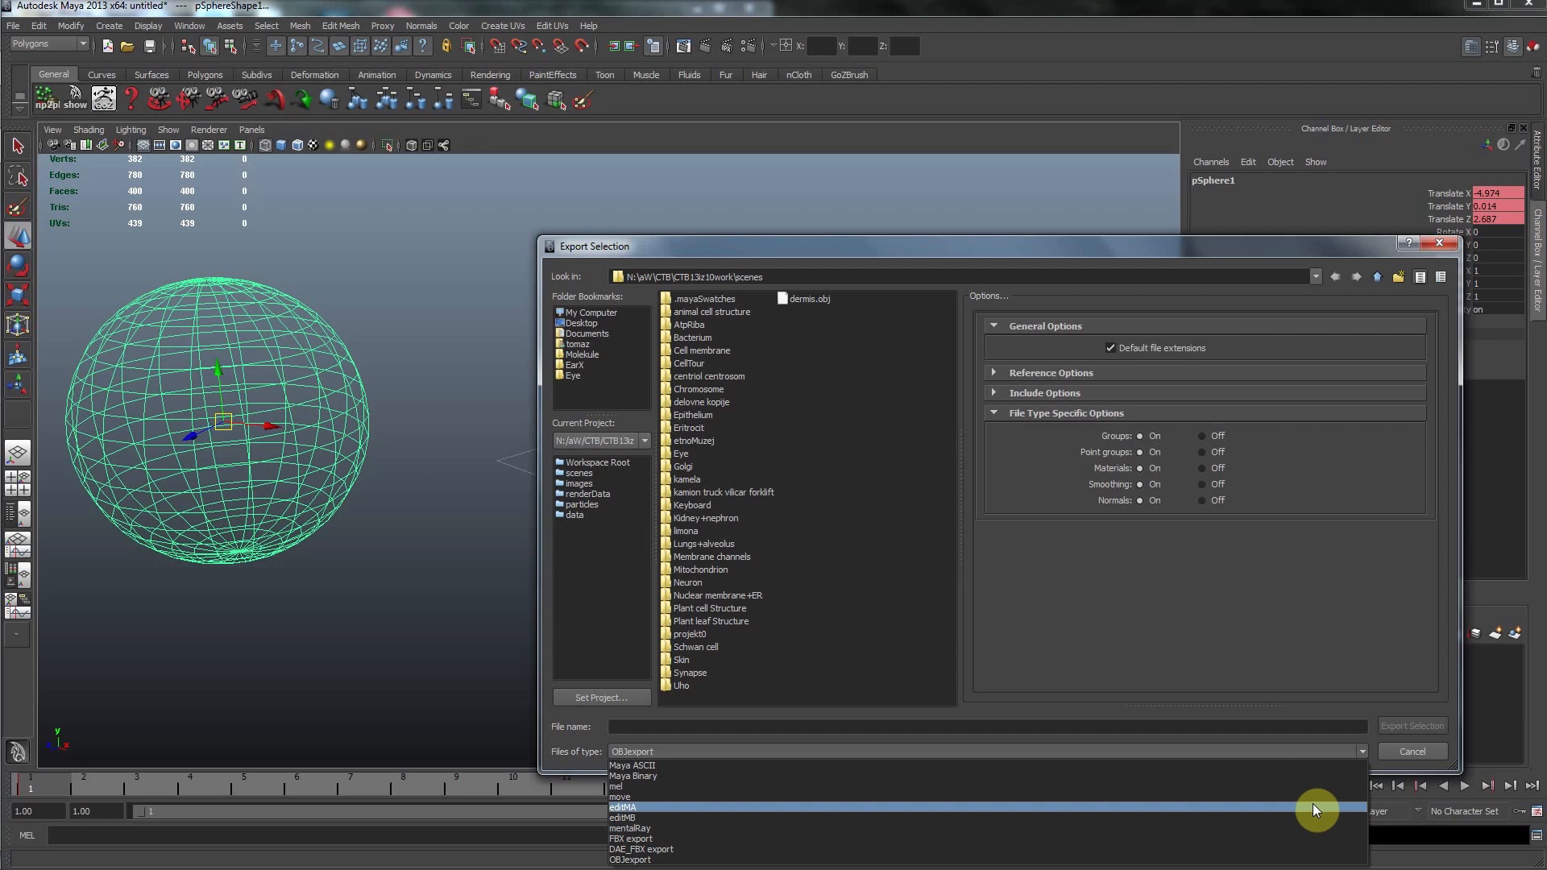
left_click(1277, 834)
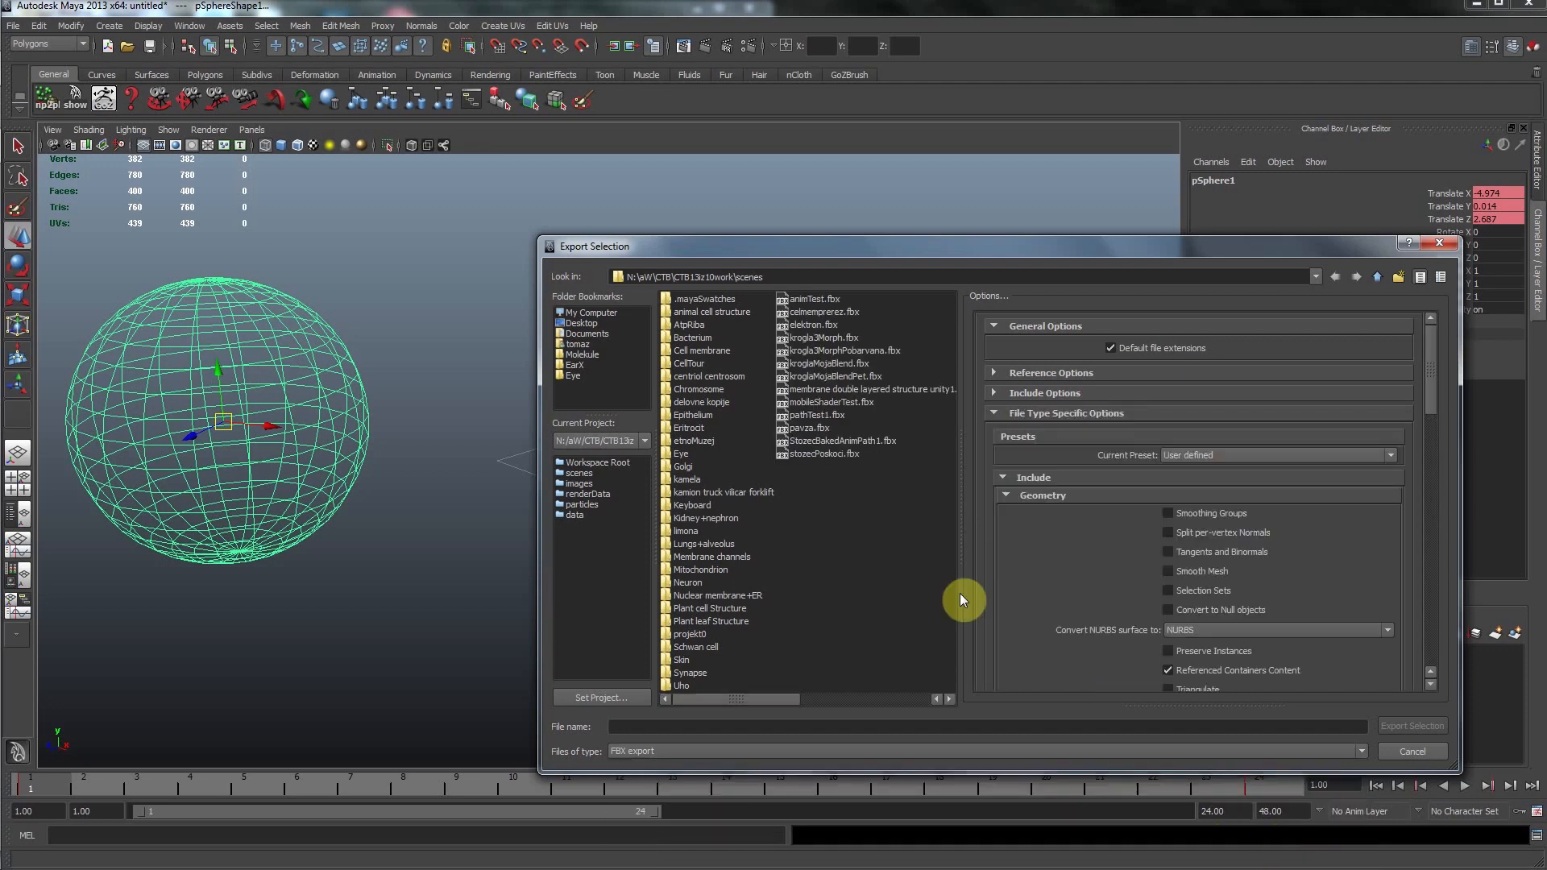
left_click(773, 727)
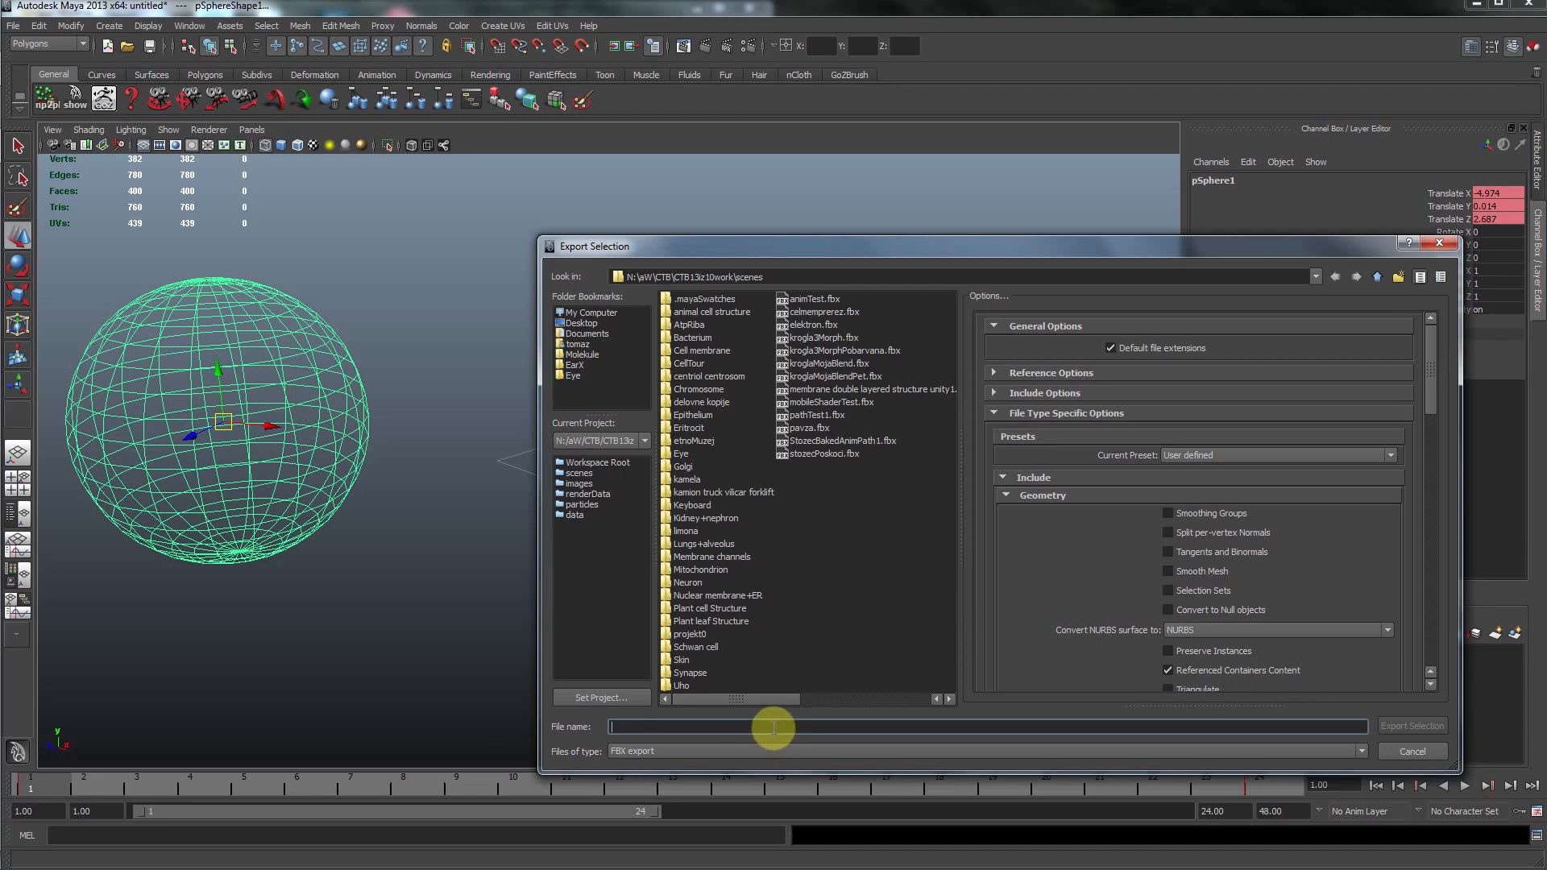
type("sphereMaya")
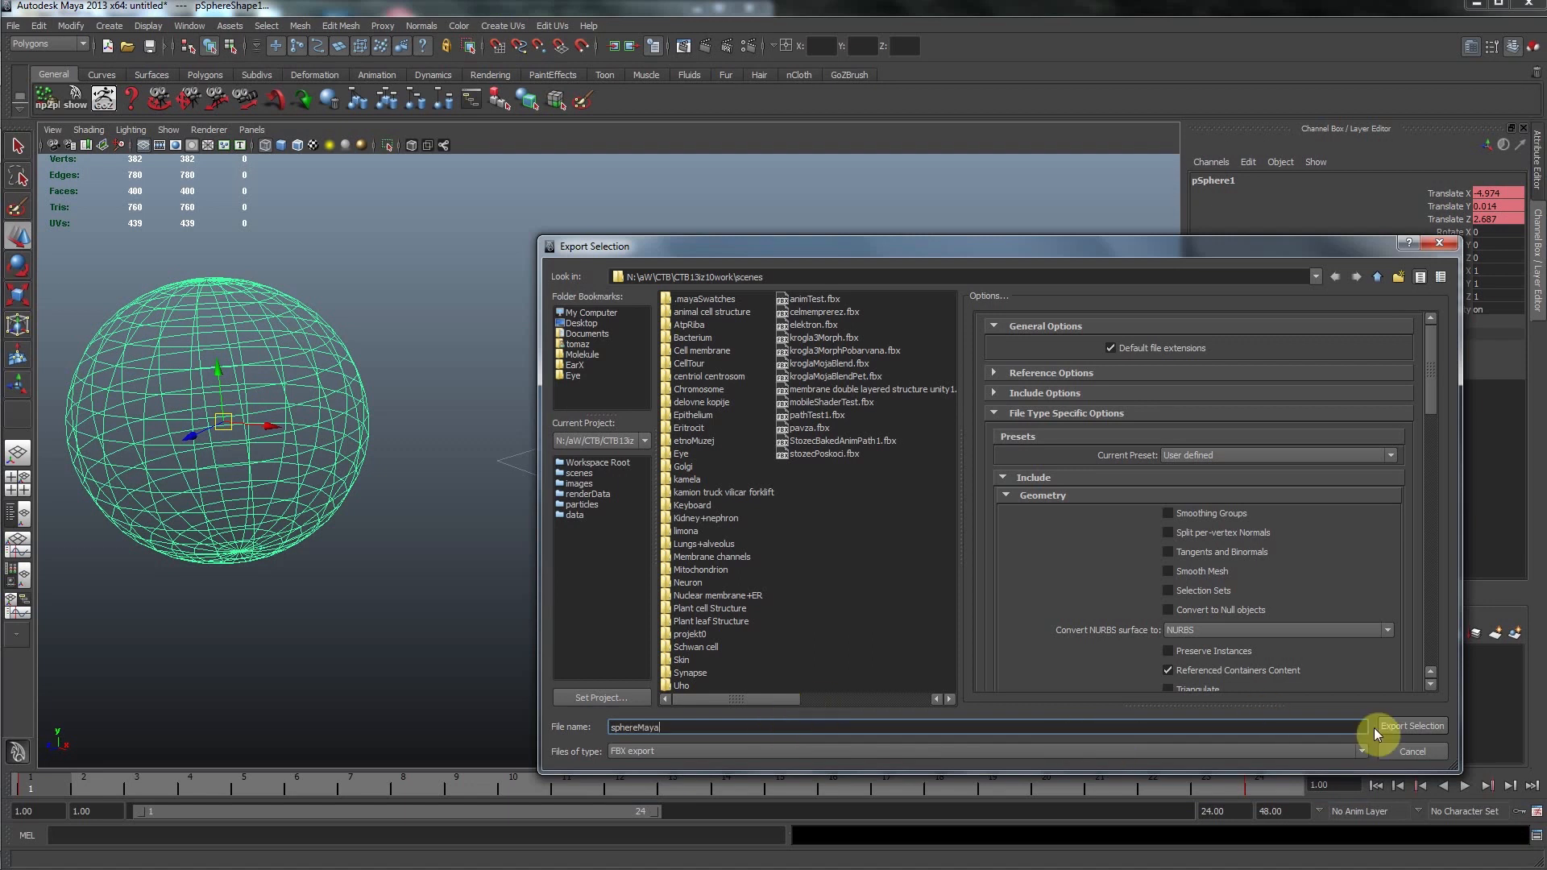
Include Animation in the FBX export options and set the Bake Animation end frame to 24
left_click_drag(1429, 394, 1429, 428)
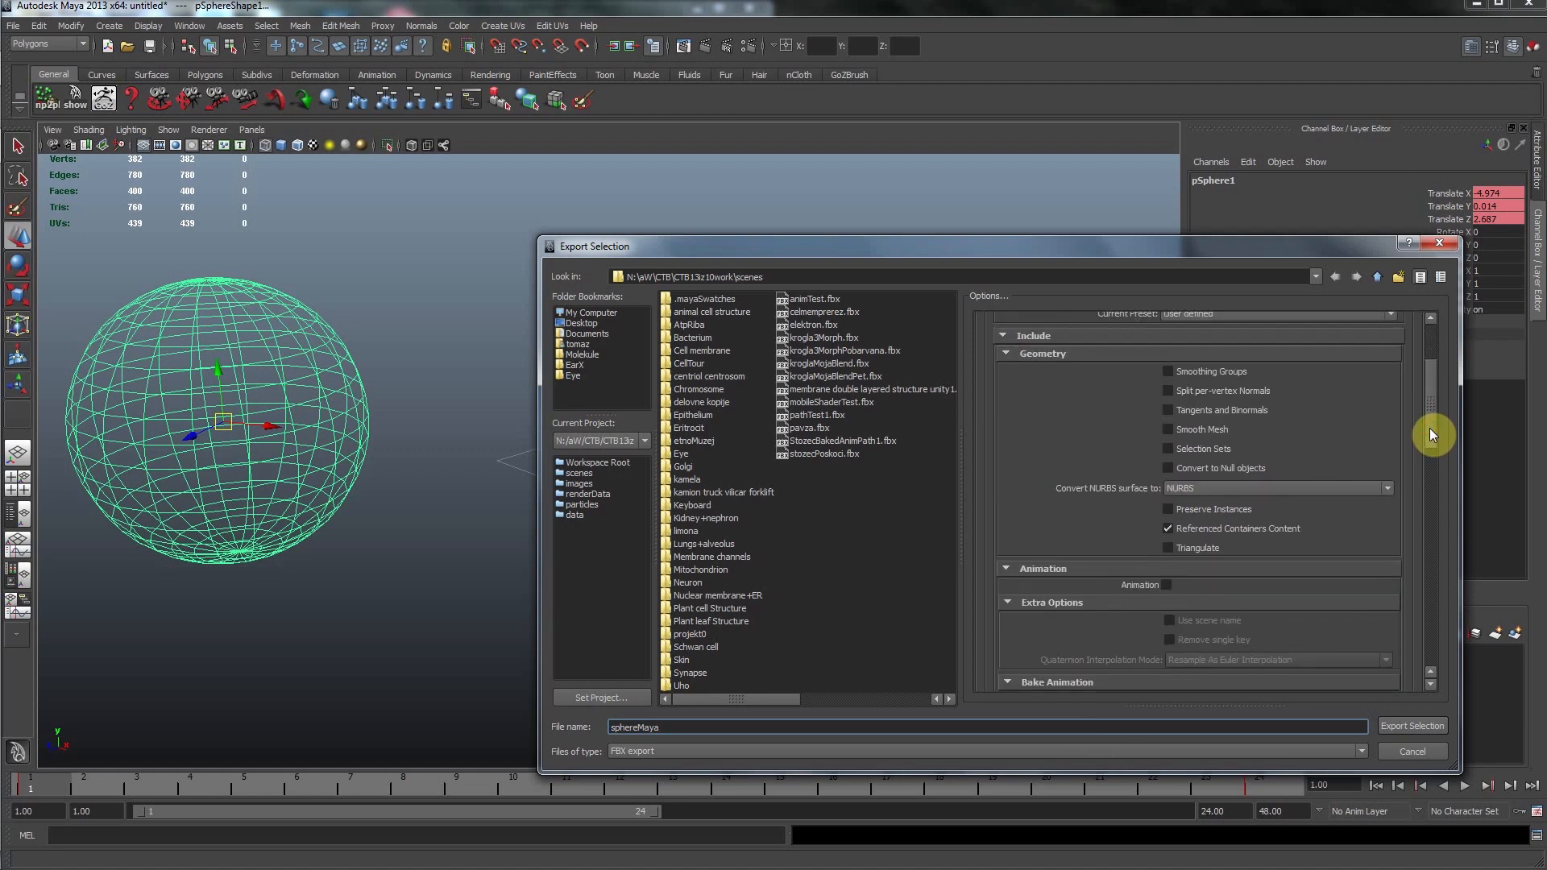
left_click(1166, 586)
left_click_drag(1431, 416, 1430, 464)
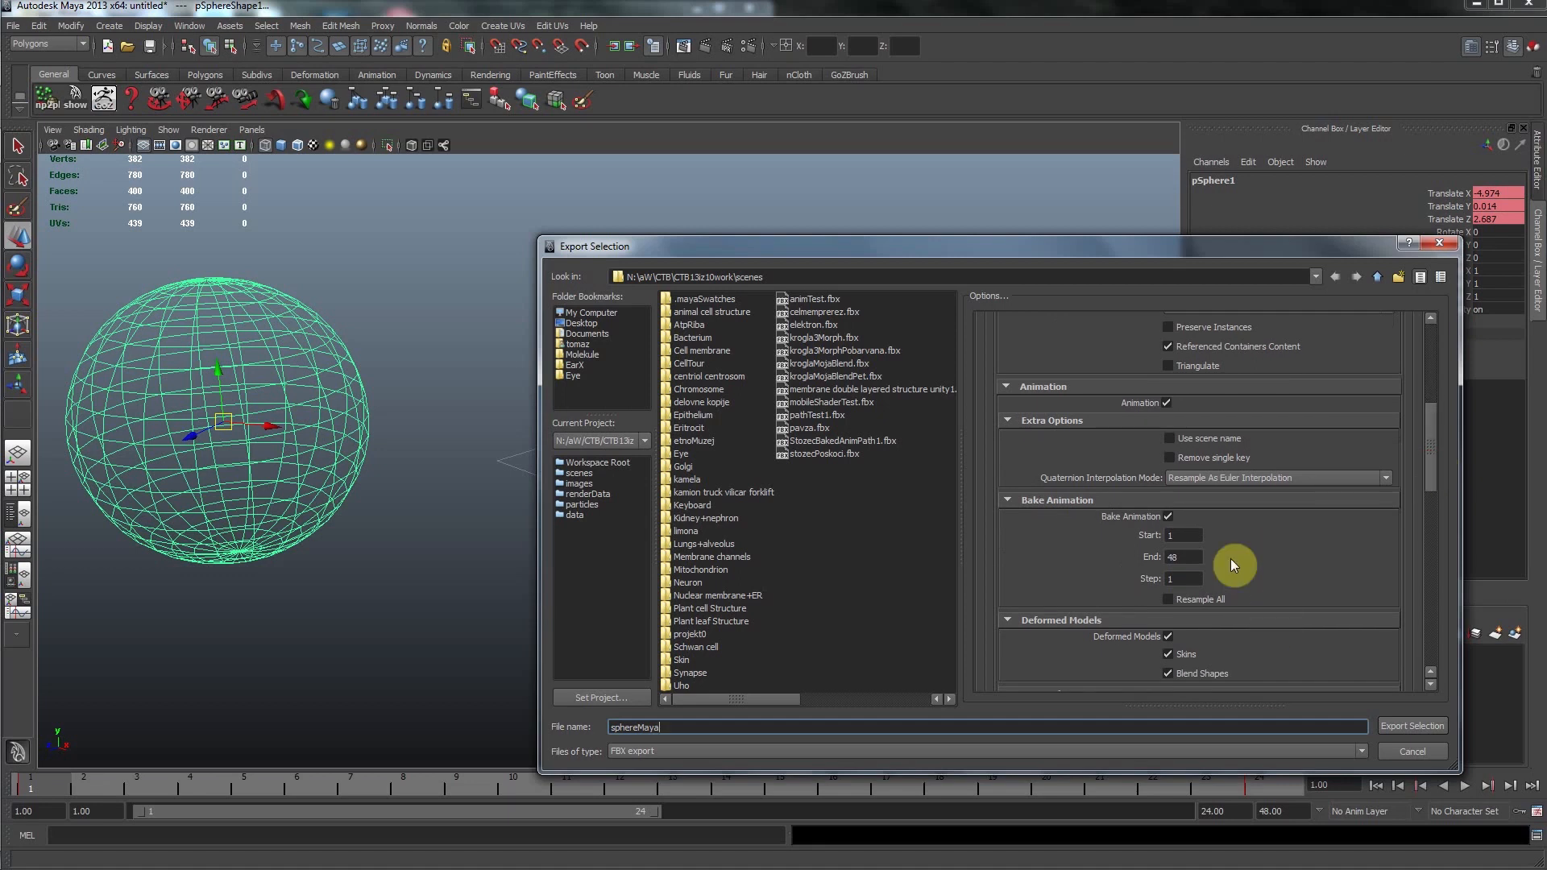
double_click(1183, 554)
left_click(1173, 557)
double_click(1173, 558)
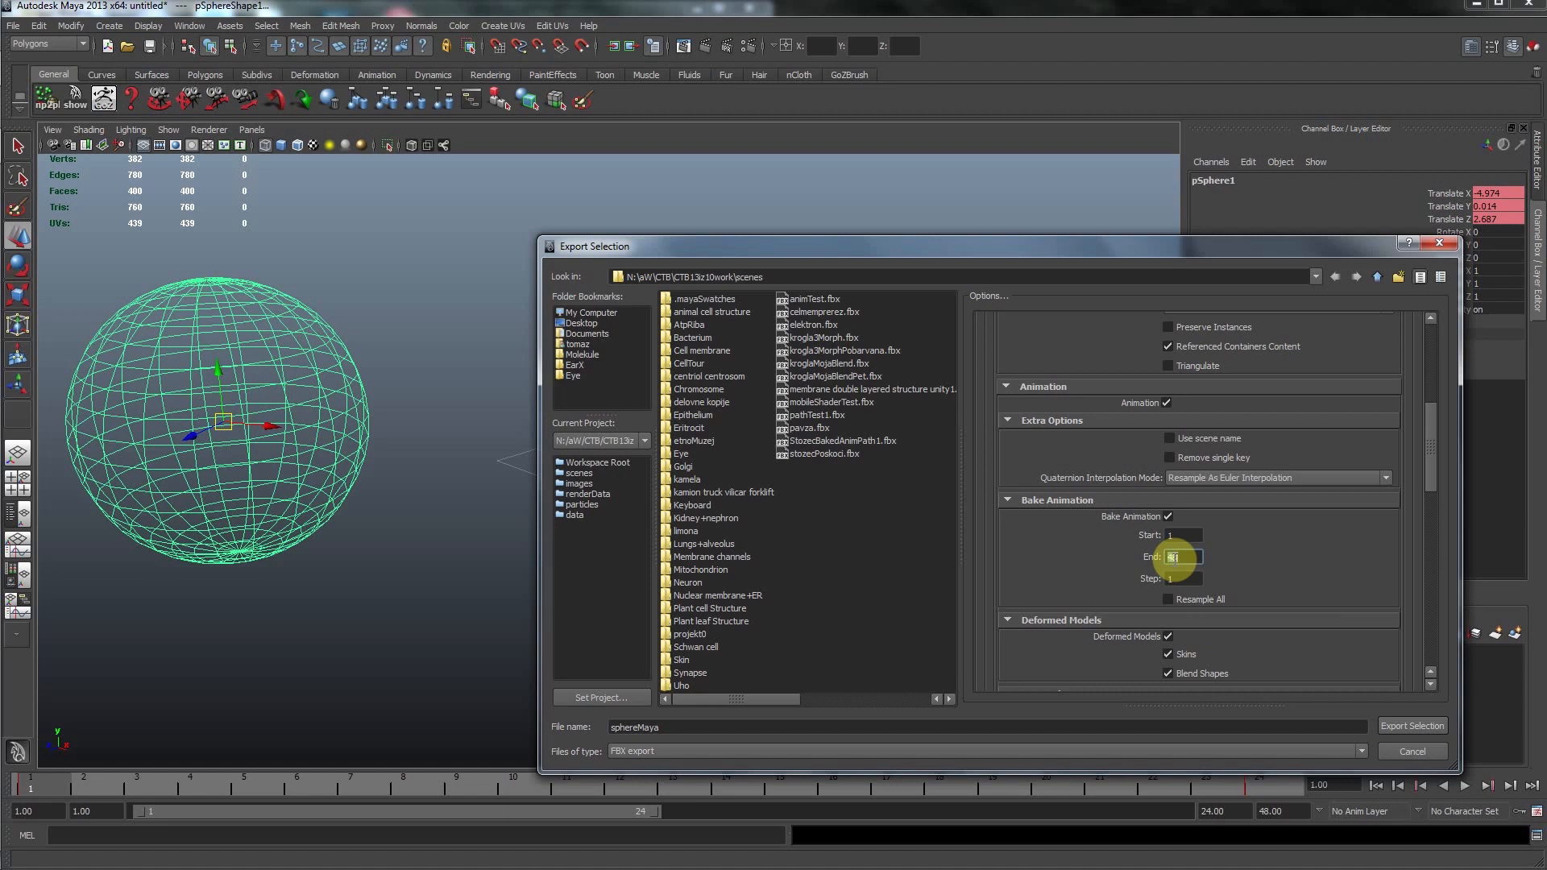
type("2")
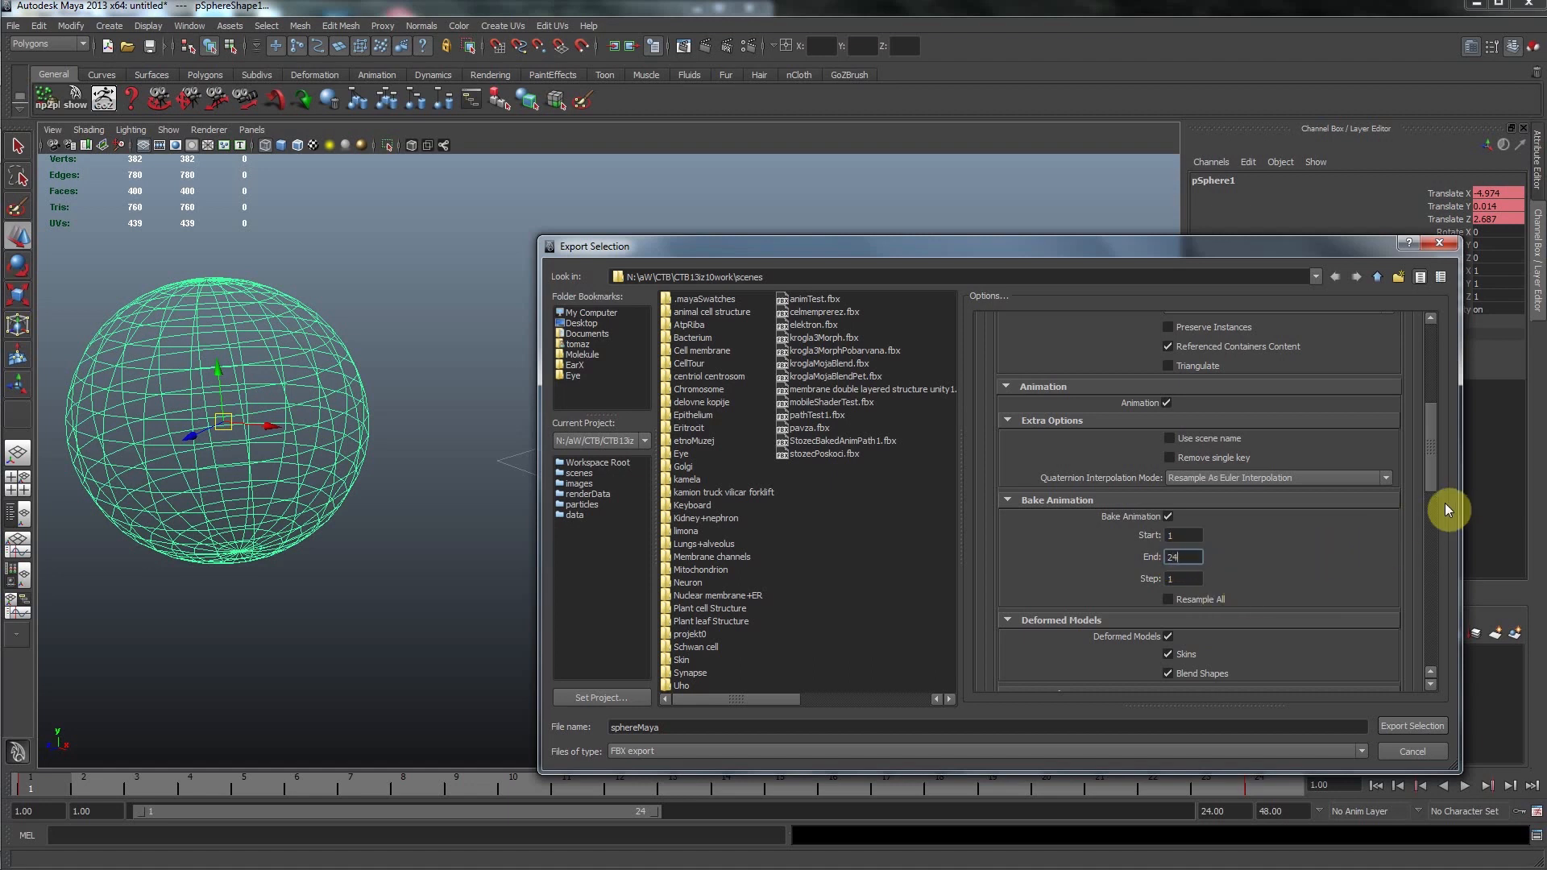
left_click_drag(1435, 470, 1436, 506)
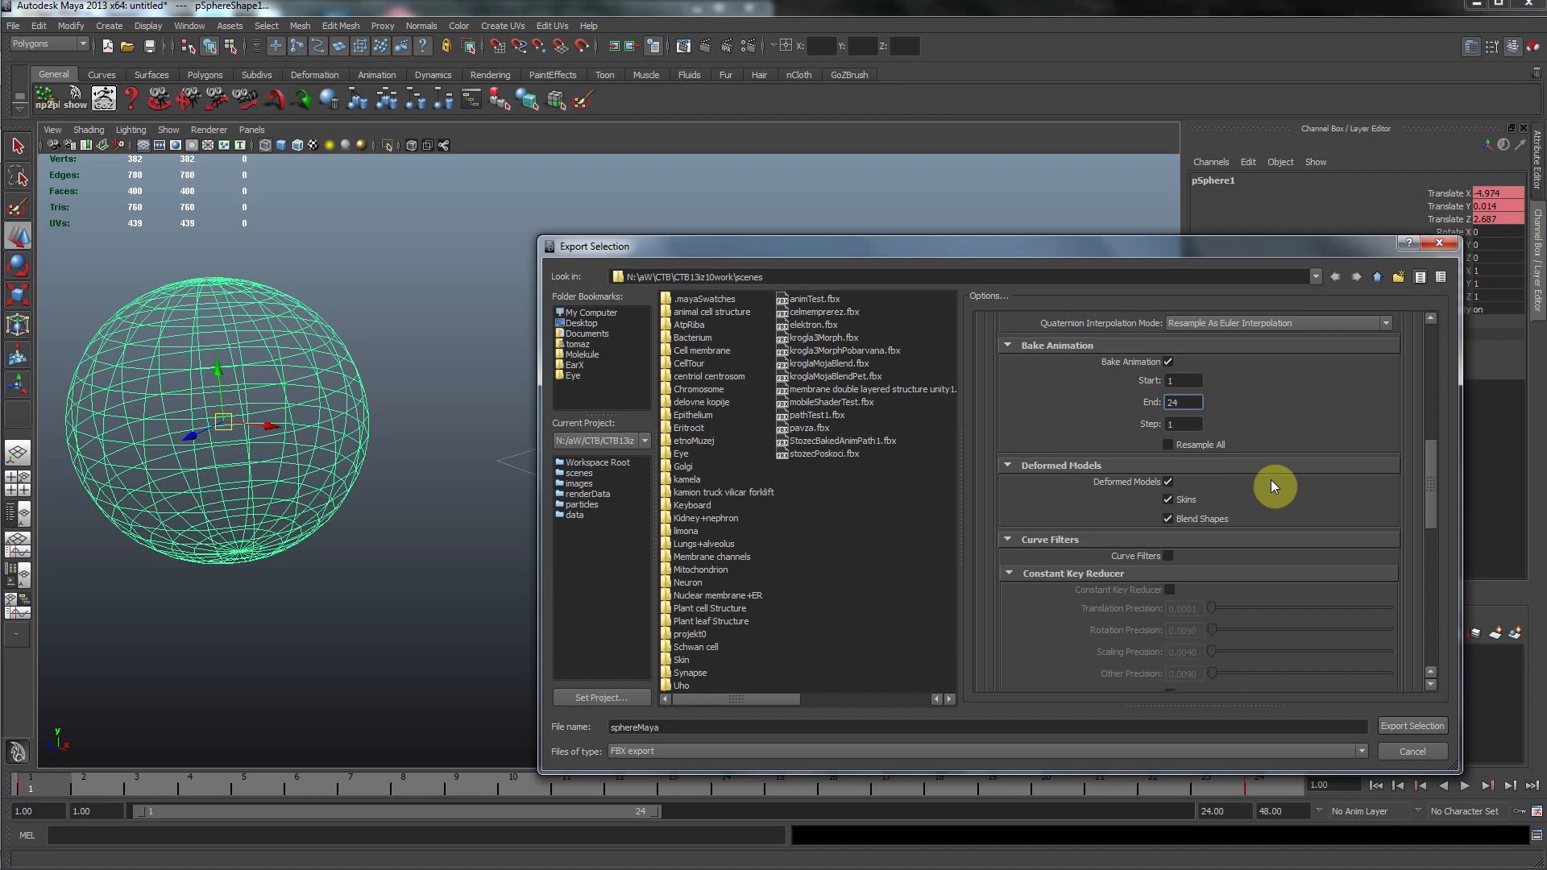
Export the selected sphere with the chosen FBX options and close Maya without saving the untitled scene
left_click_drag(1431, 506, 1425, 570)
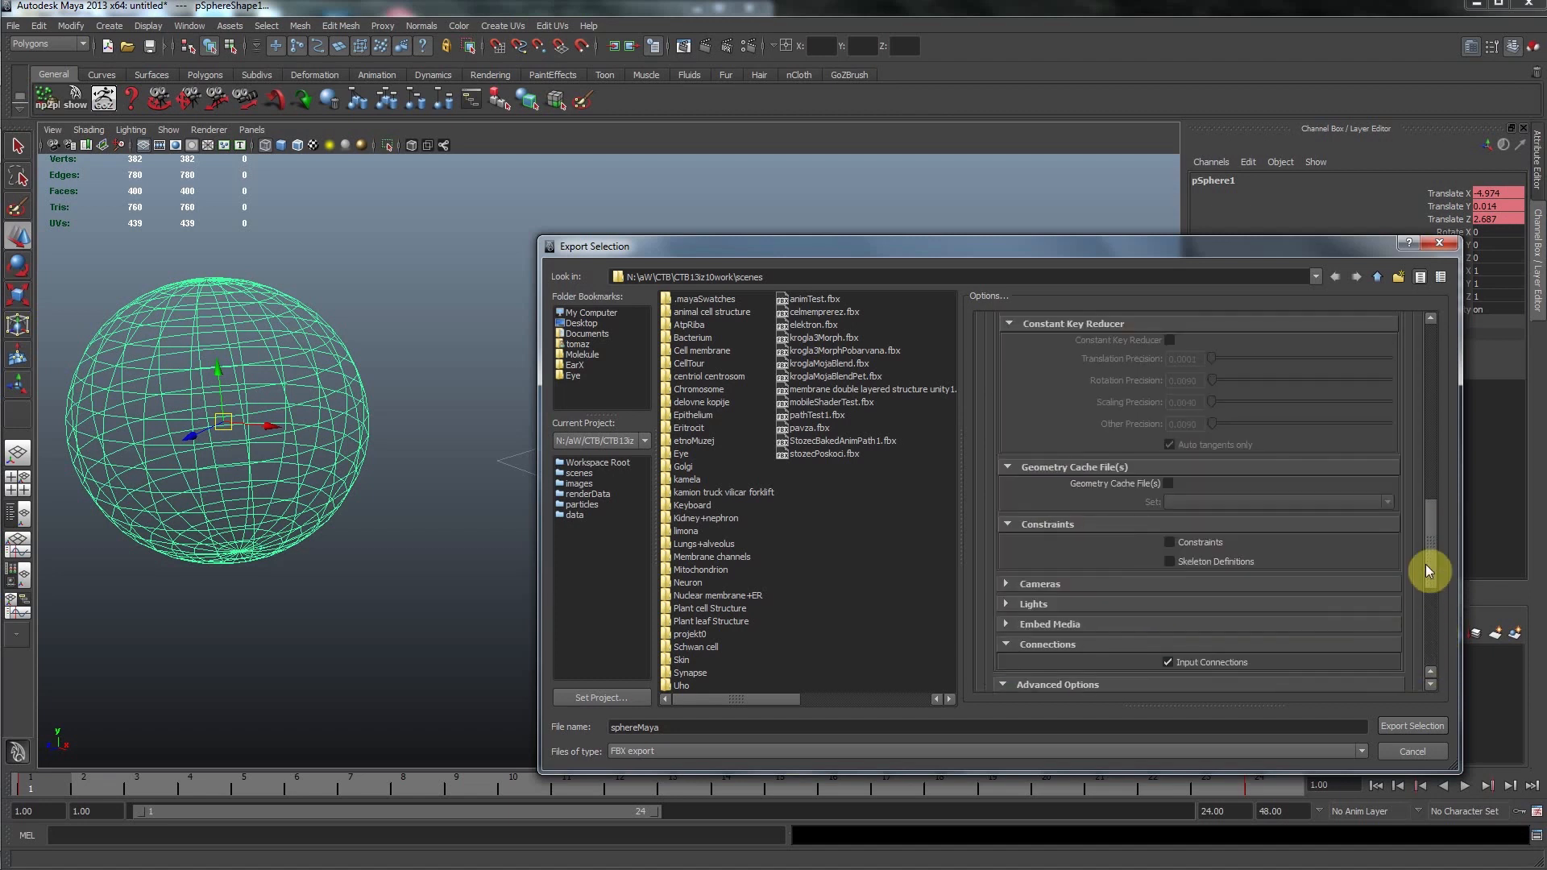
left_click(1395, 724)
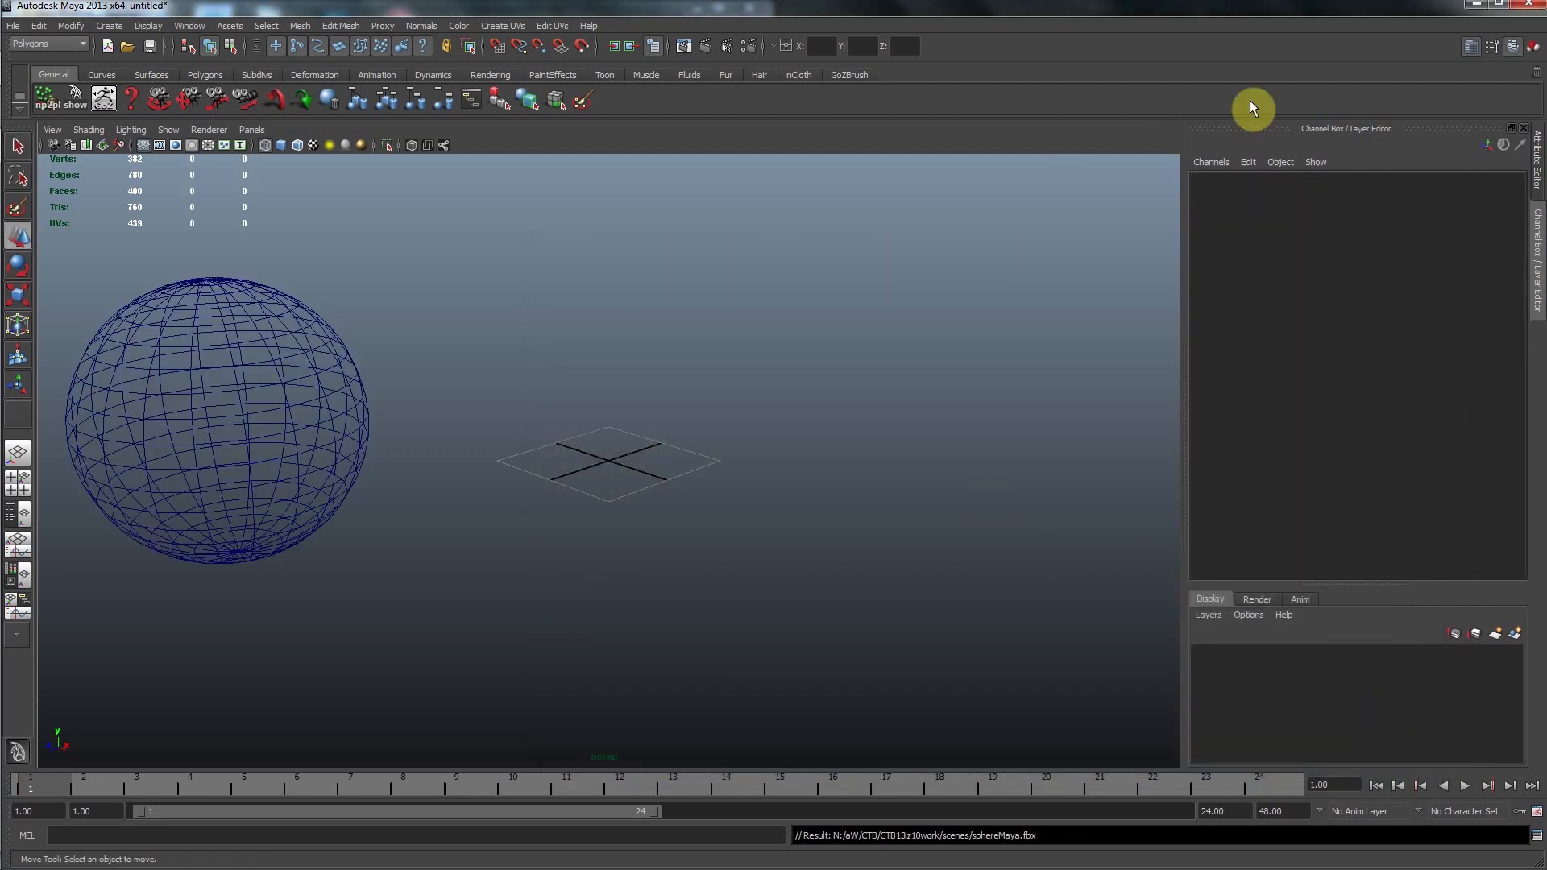
left_click(1528, 4)
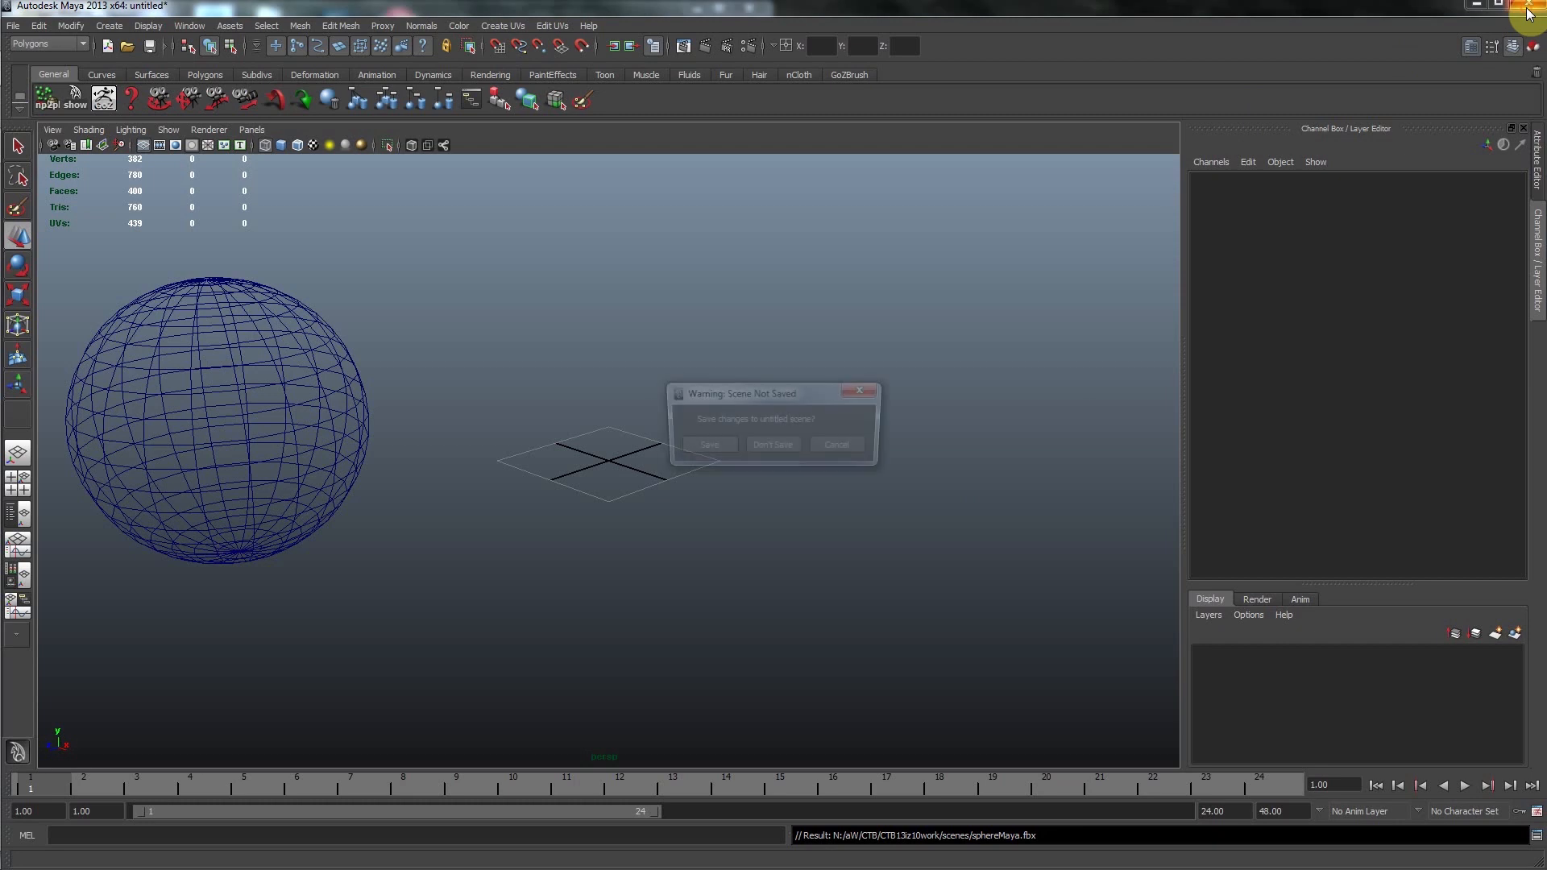
left_click(782, 447)
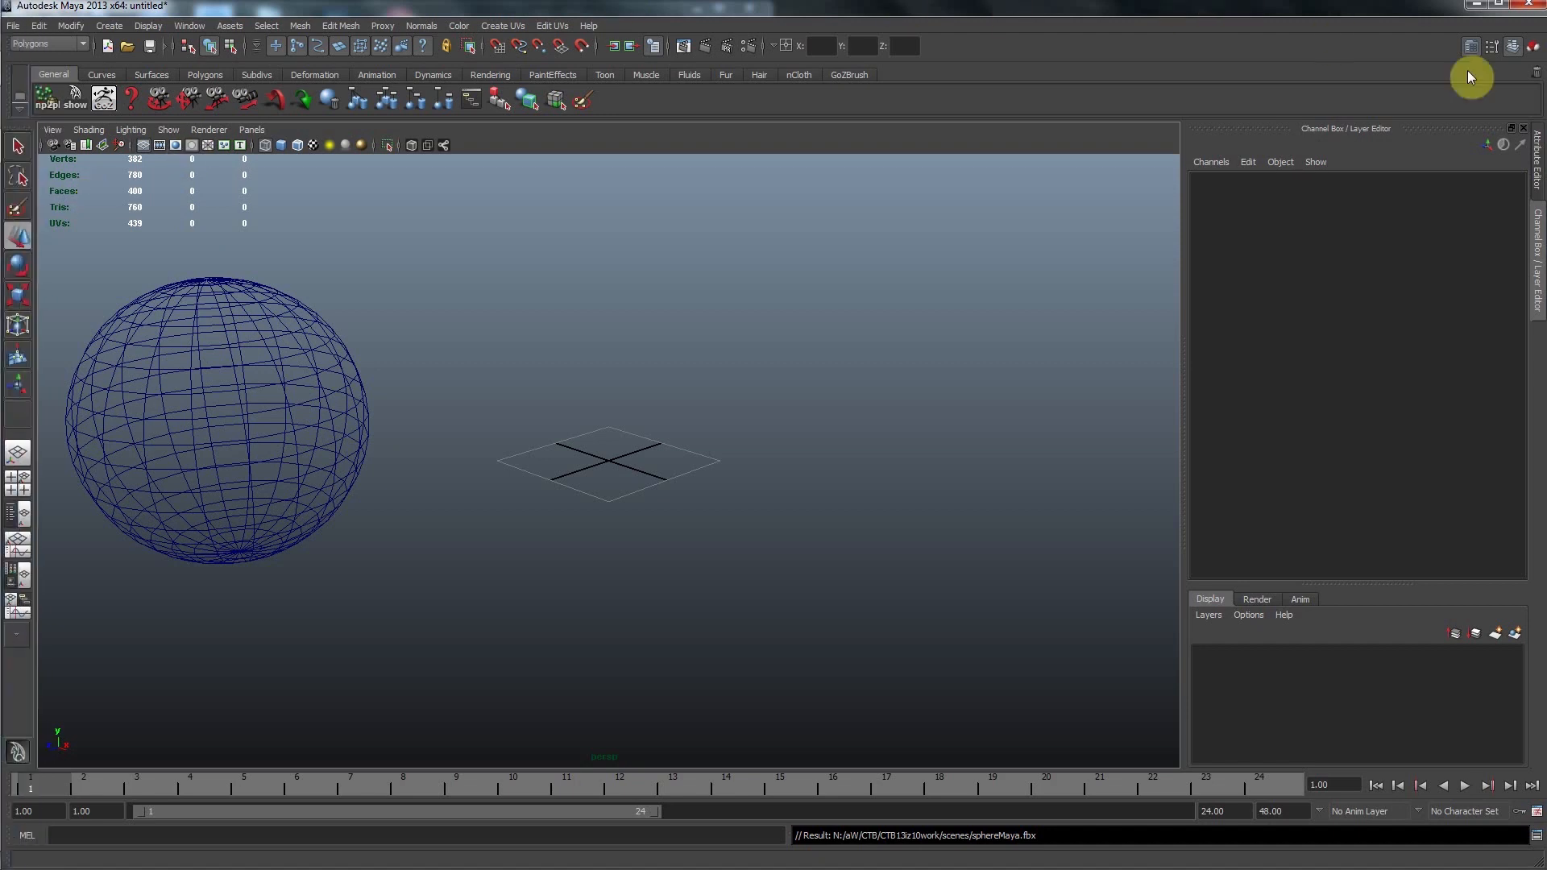
left_click(1534, 6)
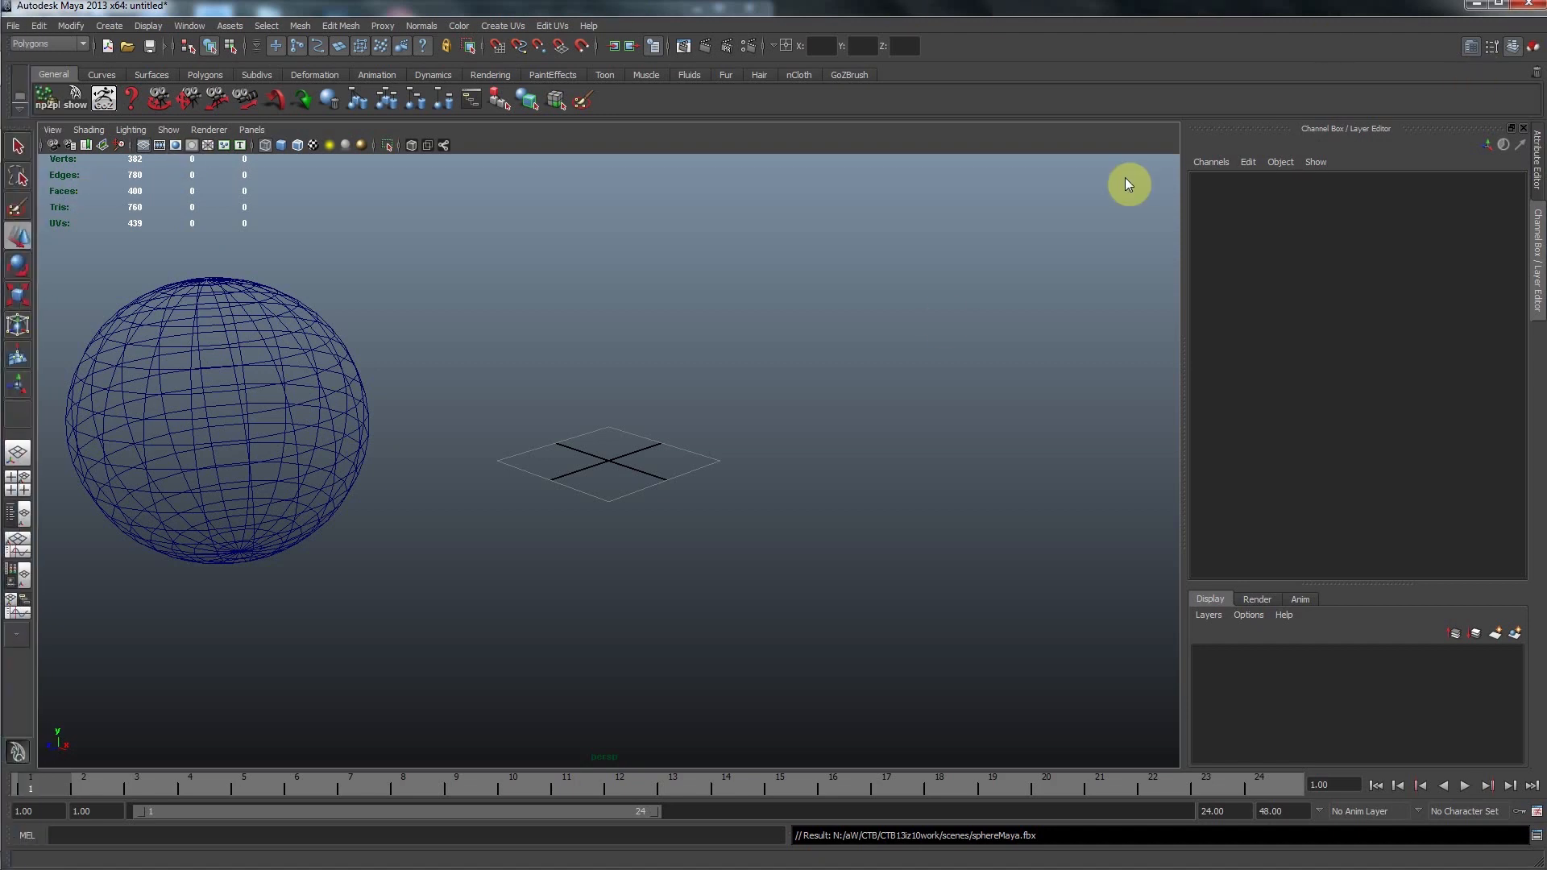
Switch to Windows Explorer, open the scenes folder of CTB13iz10work, locate sphereMaya.fbx and move the window aside
mouse_move(1260, 10)
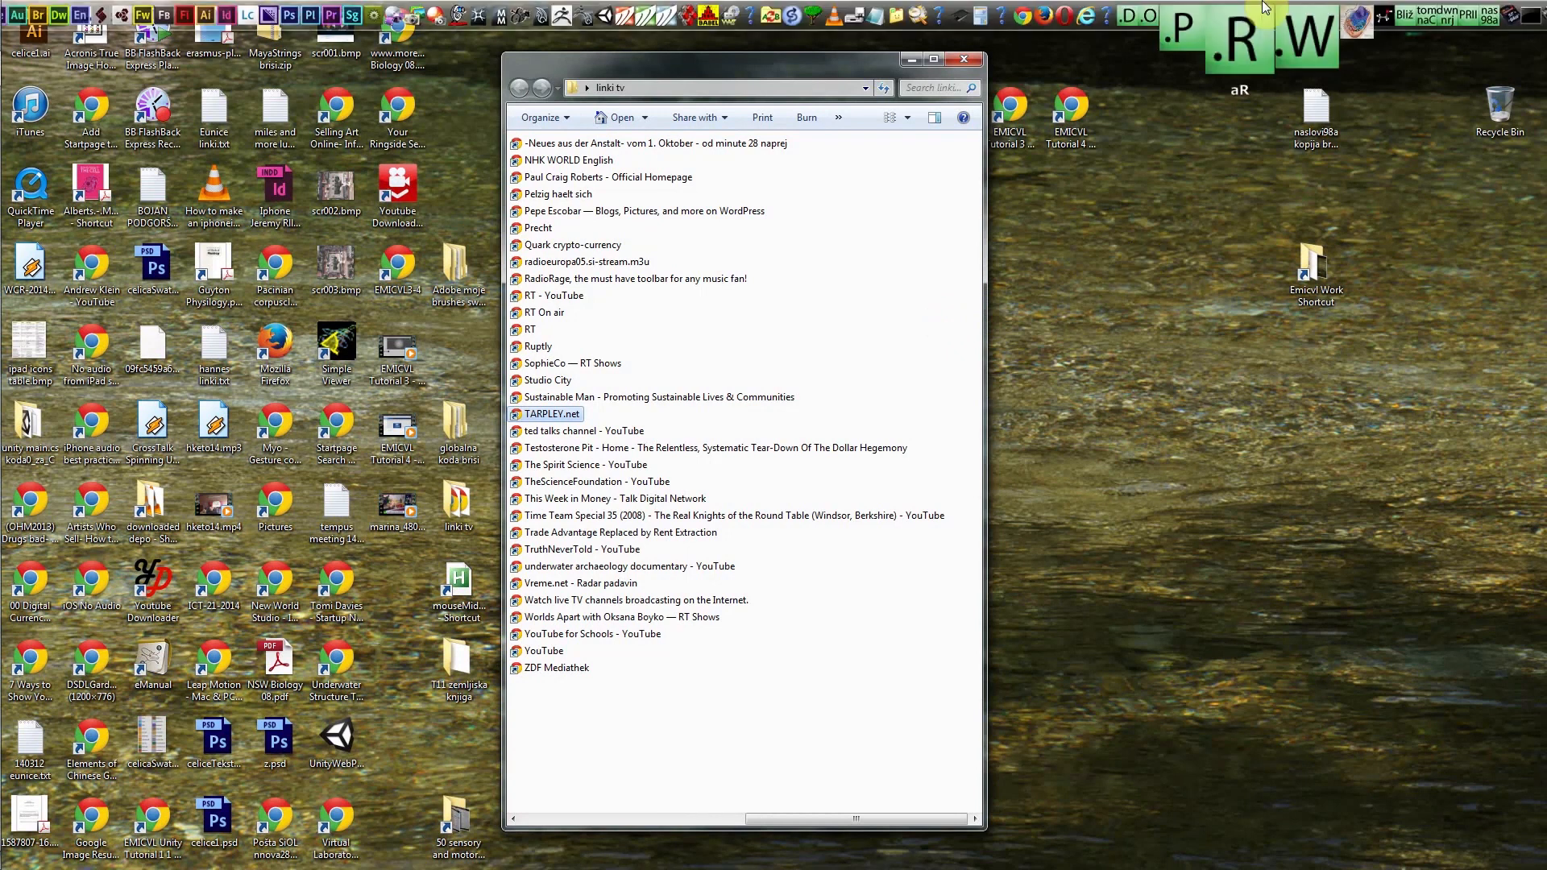
left_click(1298, 31)
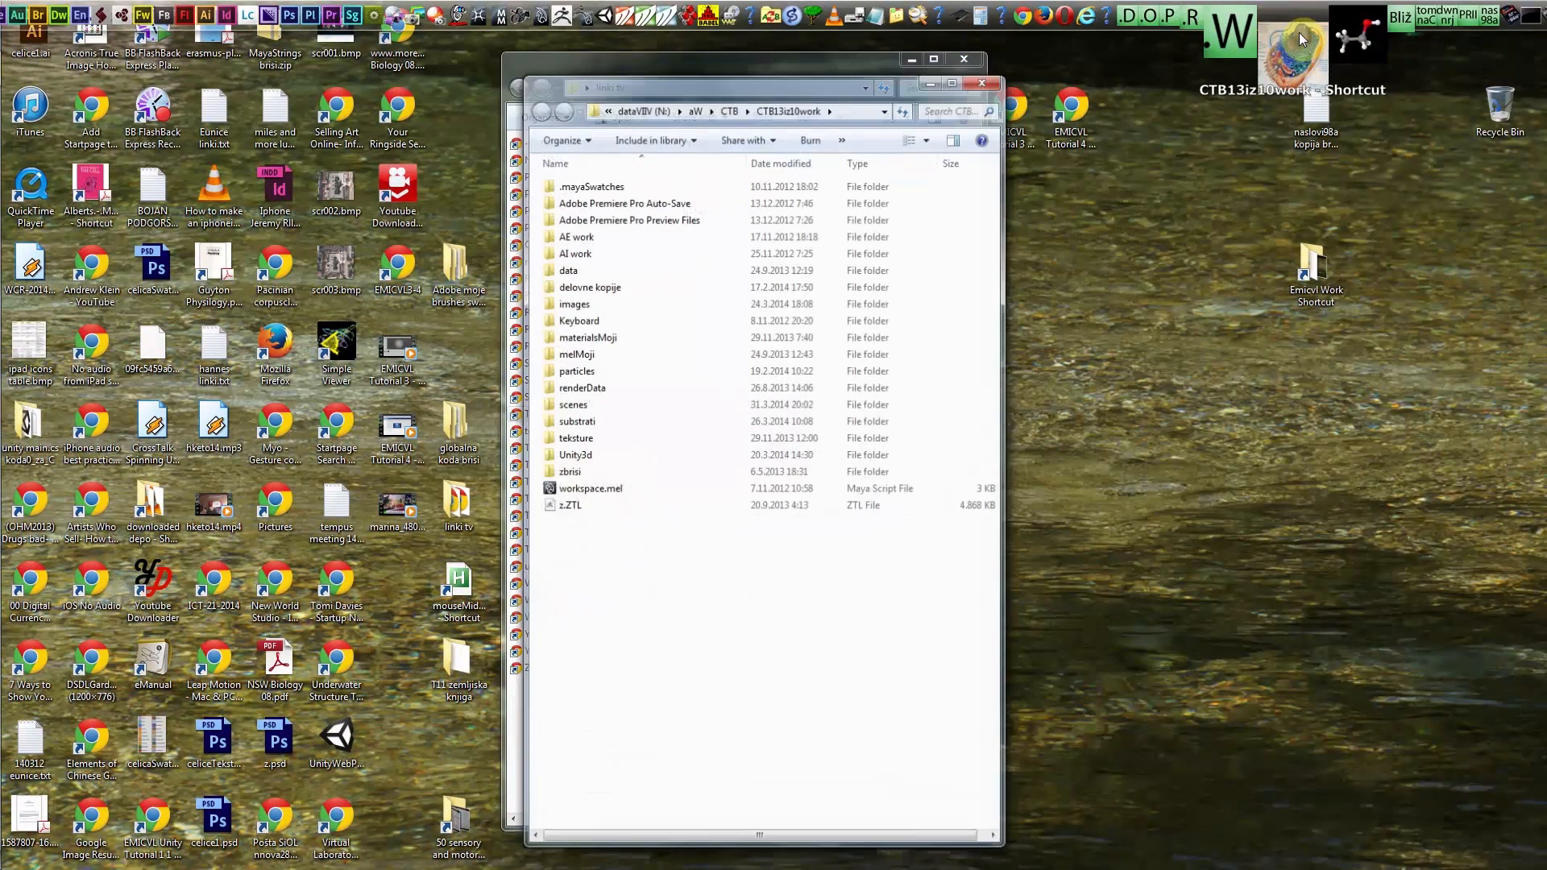
double_click(570, 405)
left_click(569, 405)
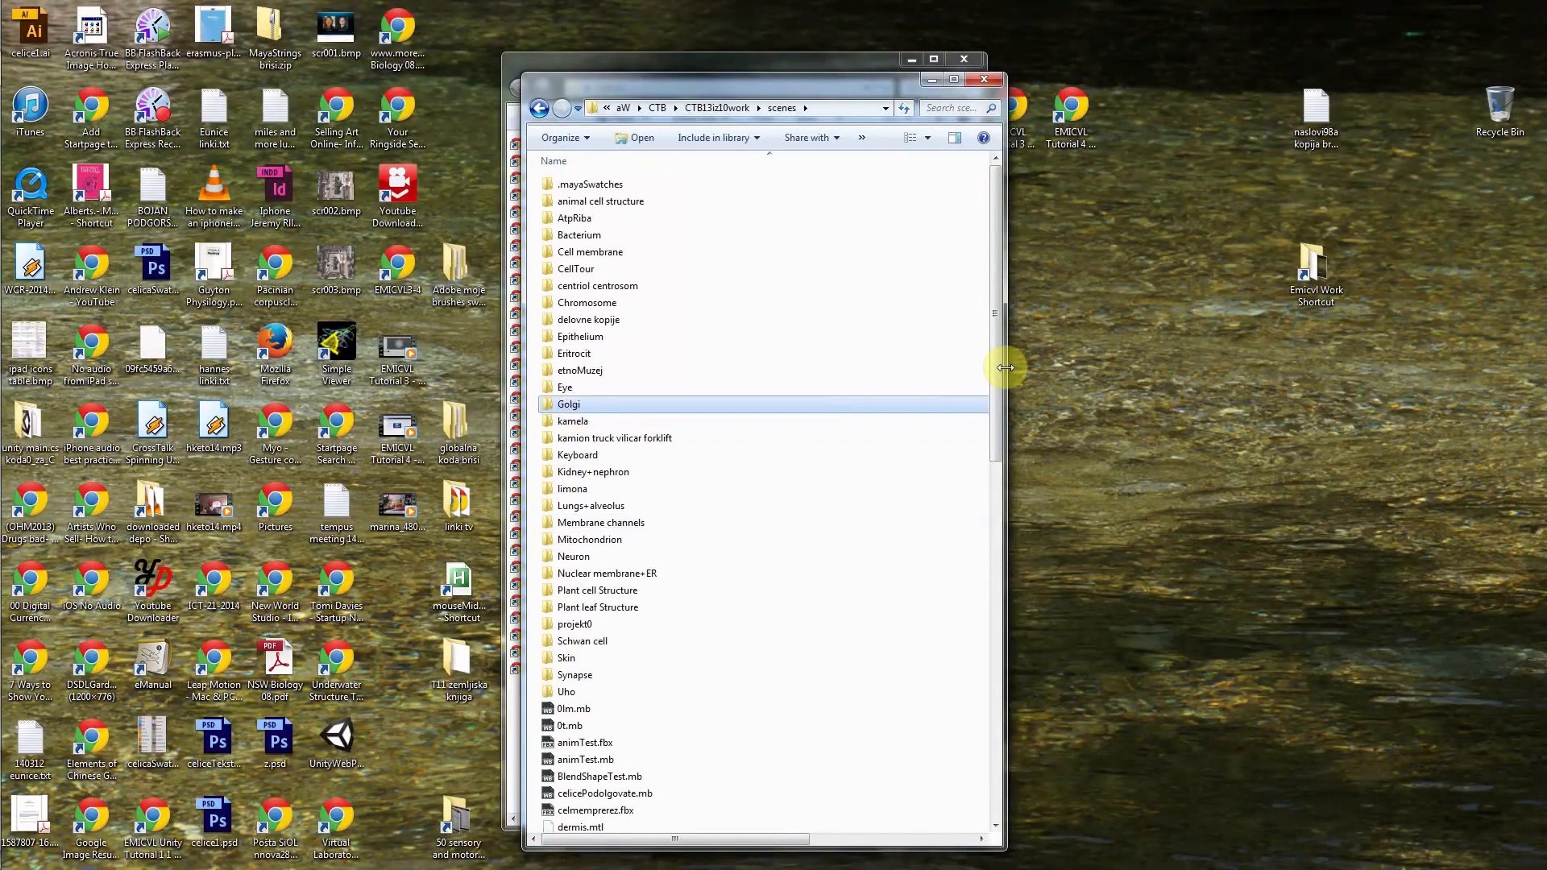
left_click(997, 632)
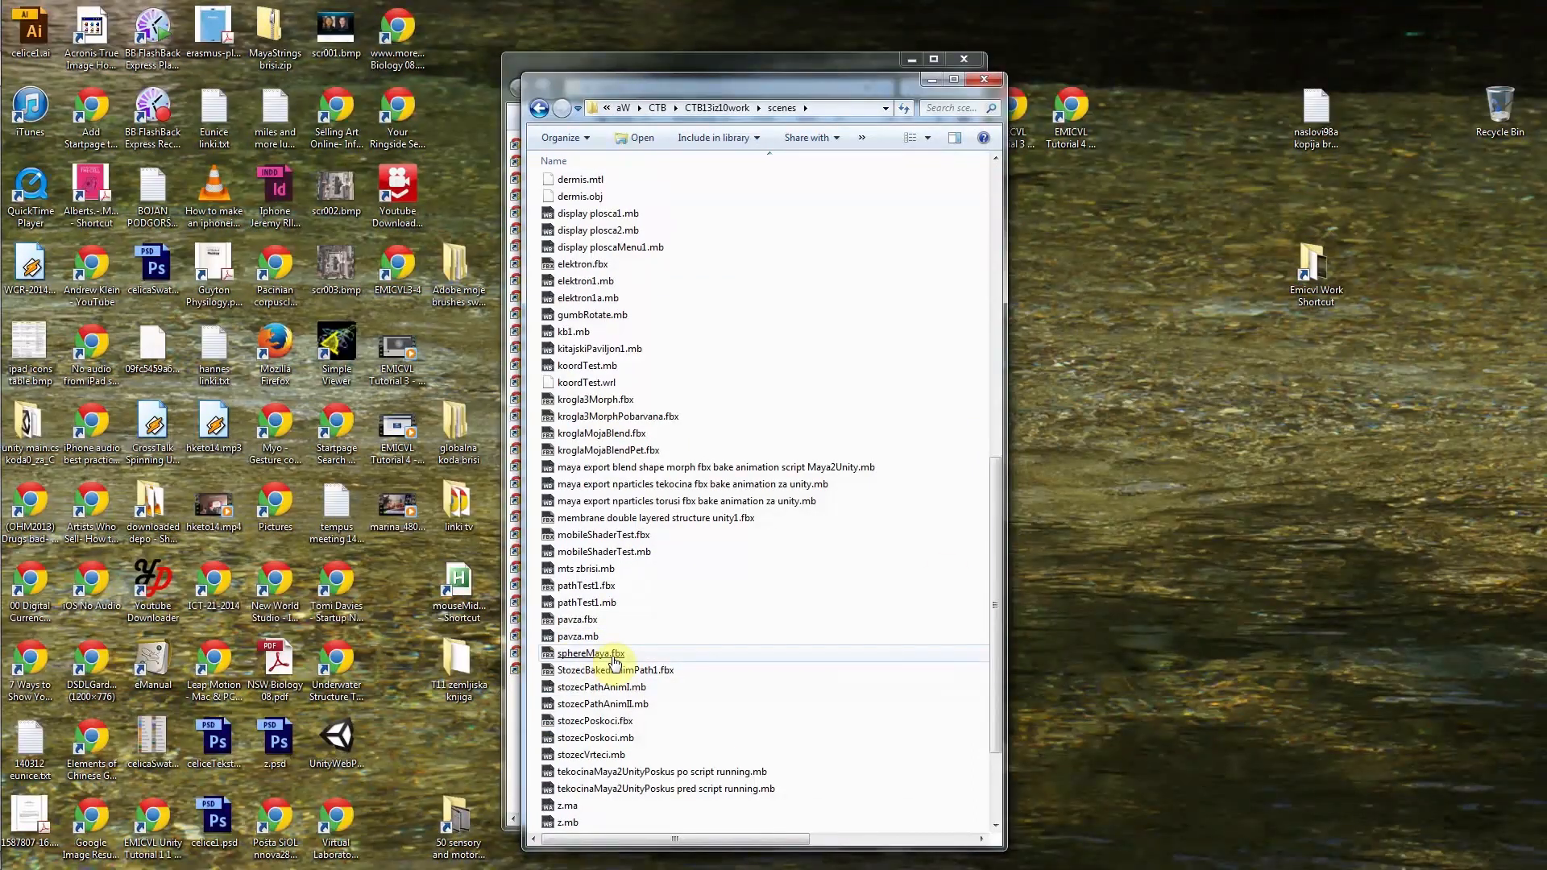
left_click_drag(775, 86, 292, 65)
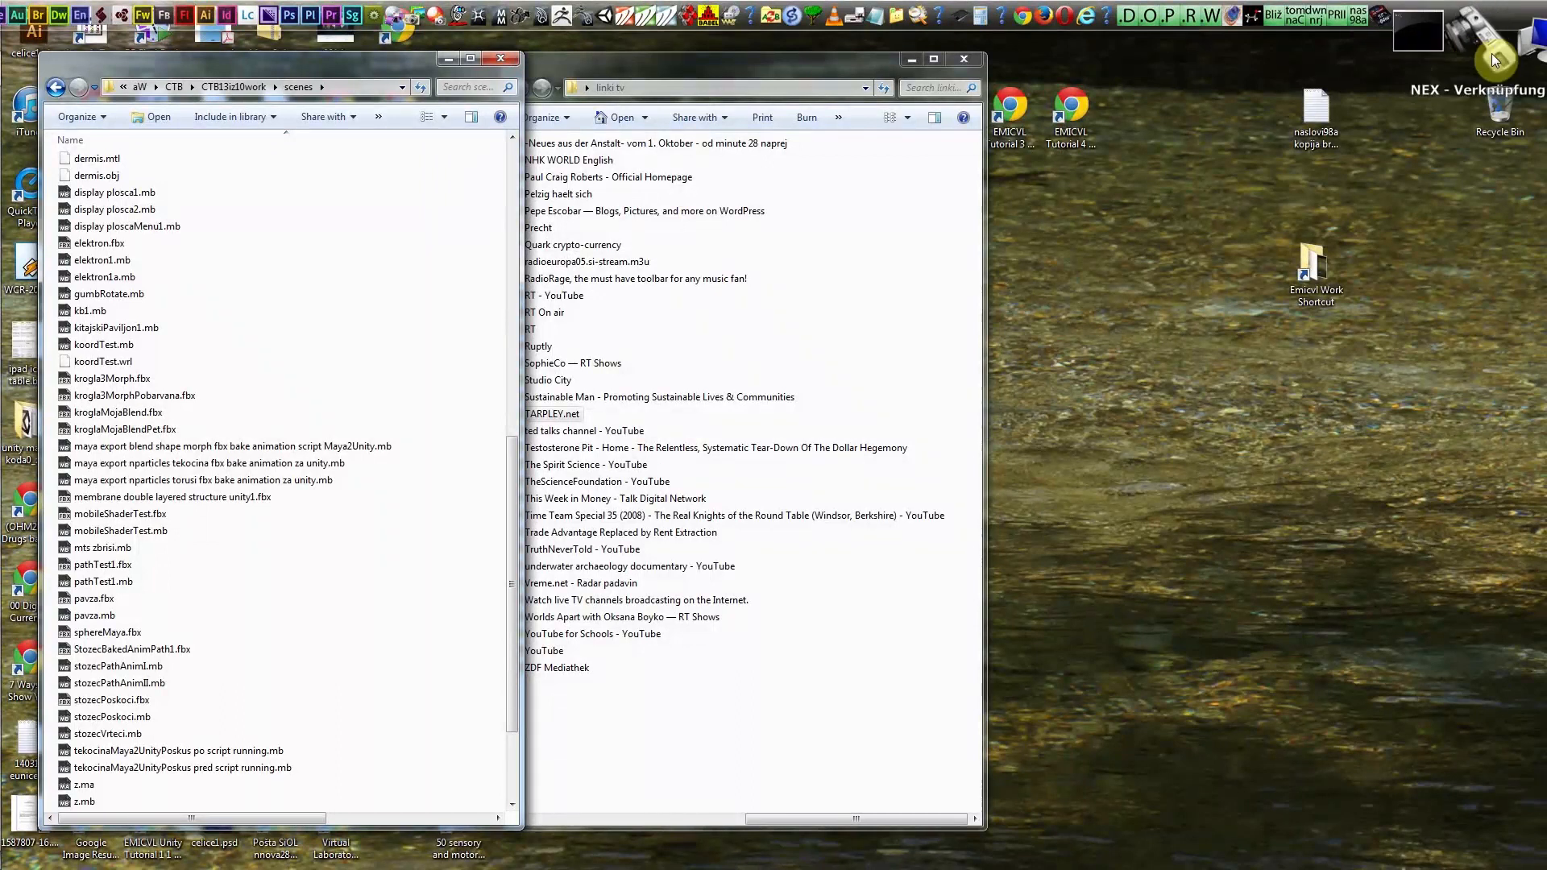
Open a second Explorer window beside the first and browse to Emicvl\Emicvltest1\Assets on the DATAC (O:) drive
left_click(1511, 58)
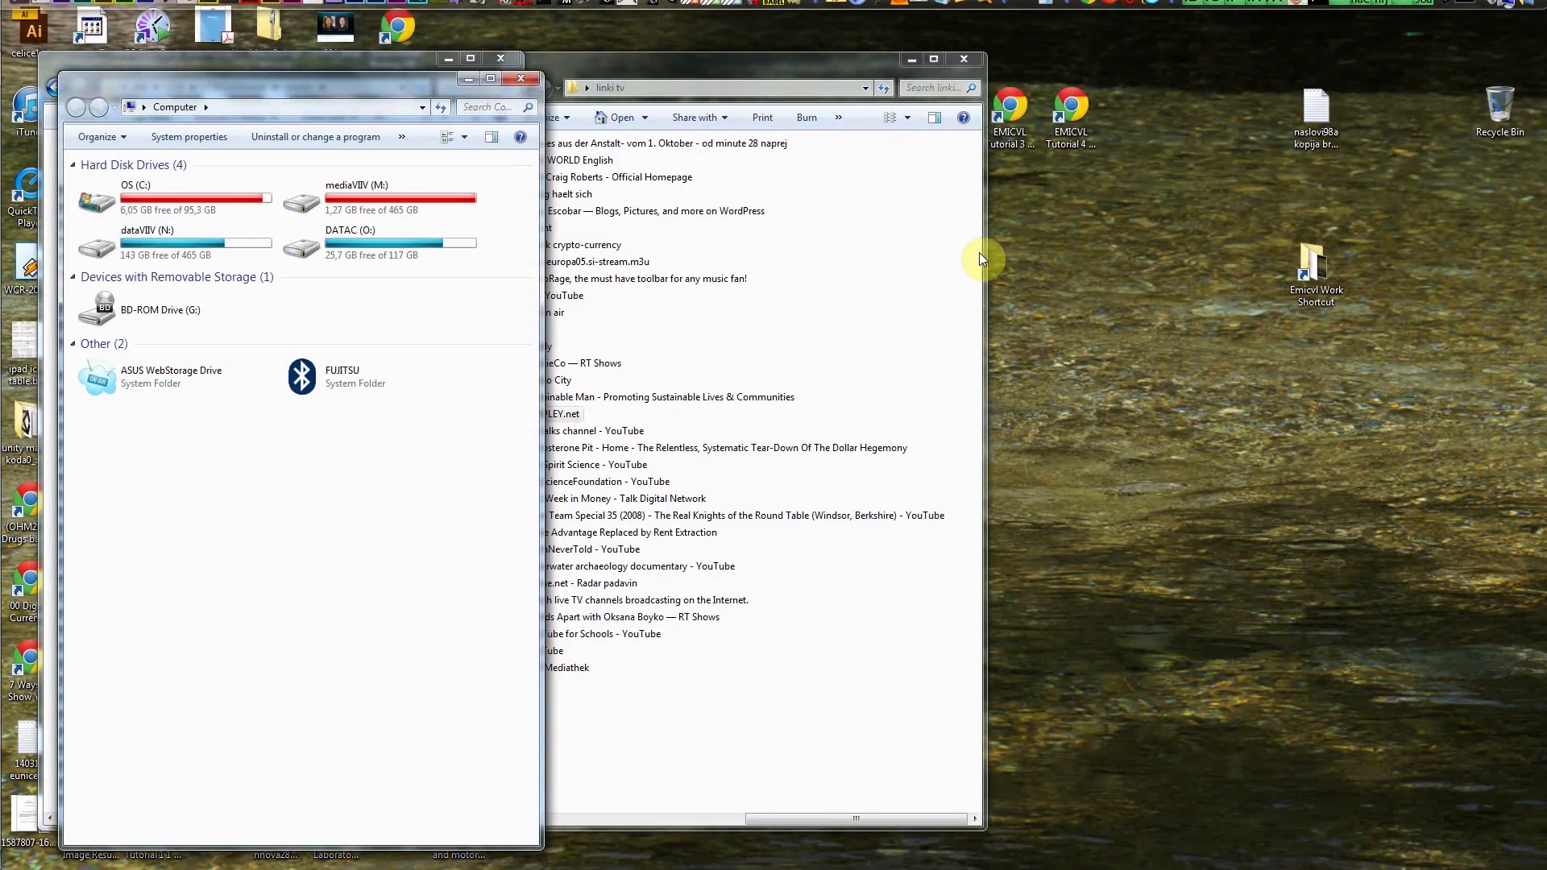
left_click_drag(380, 78, 1157, 66)
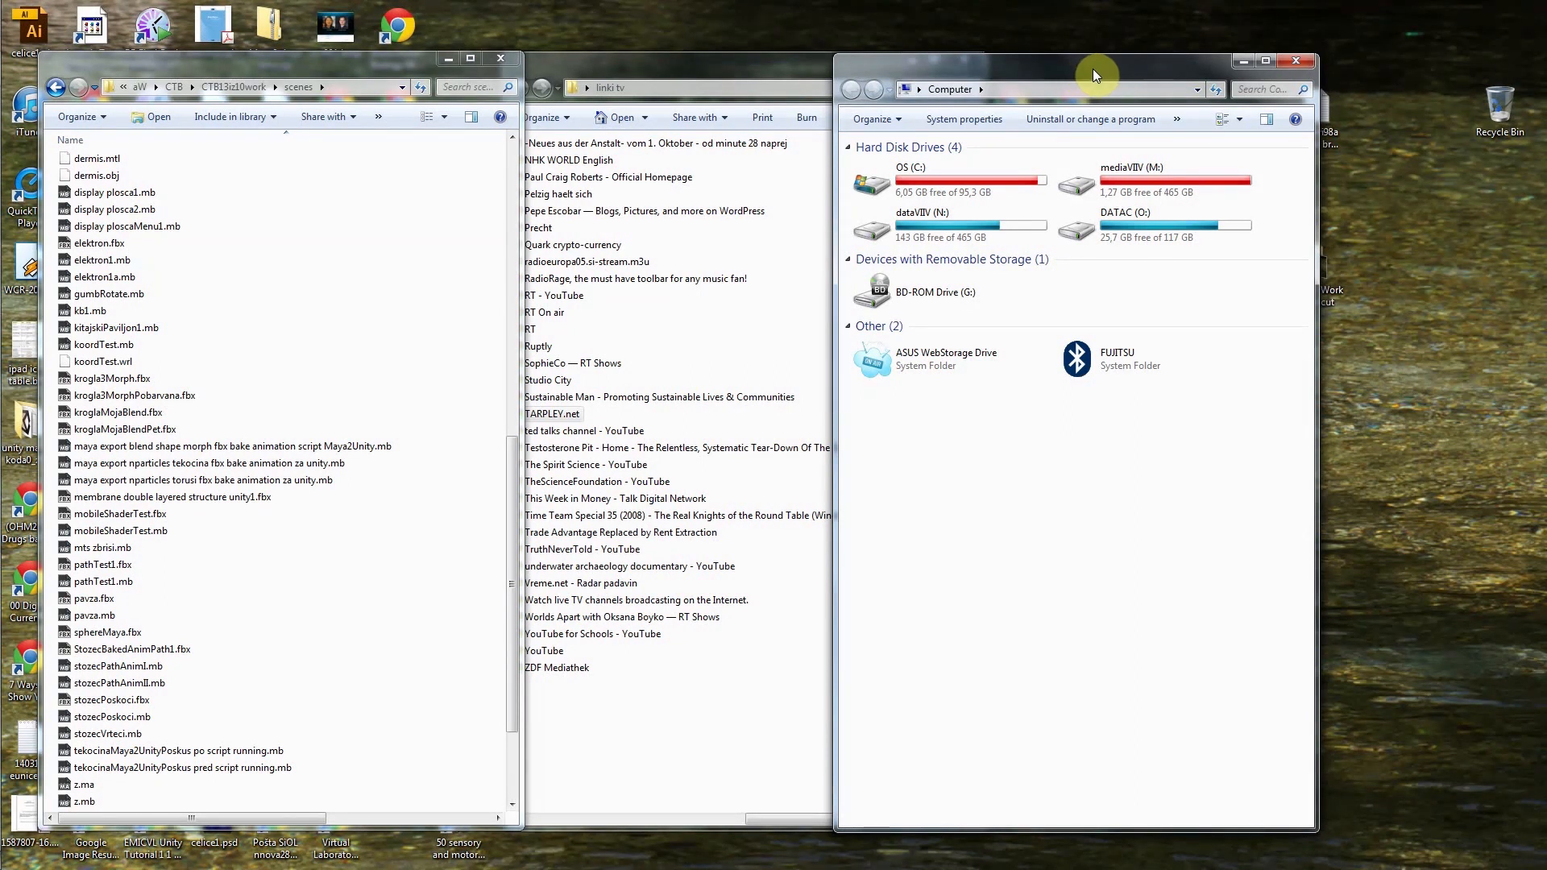
double_click(1114, 227)
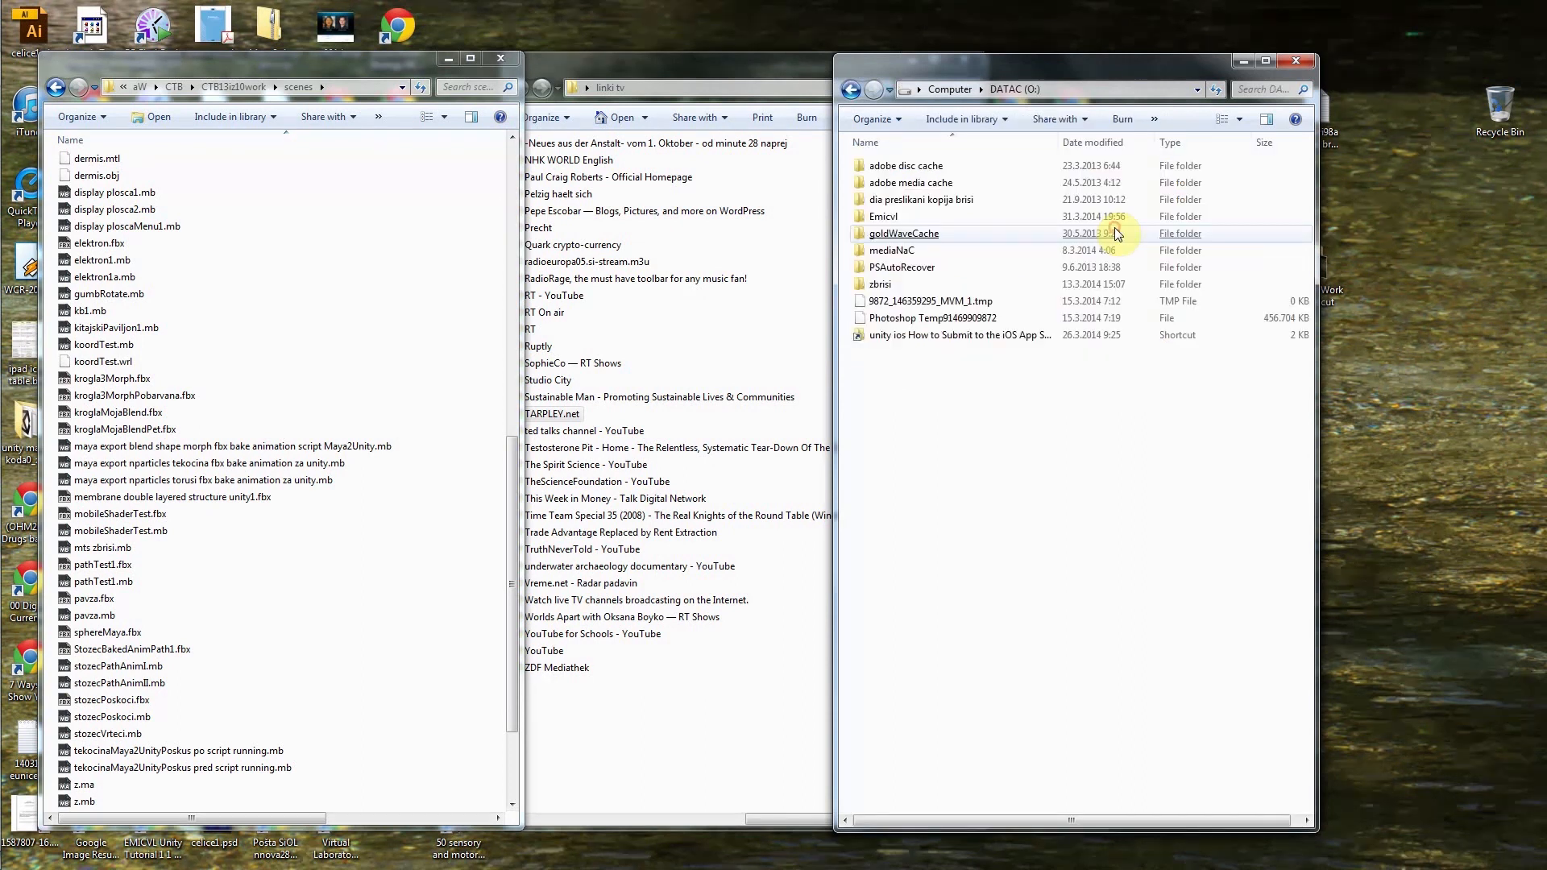
double_click(886, 216)
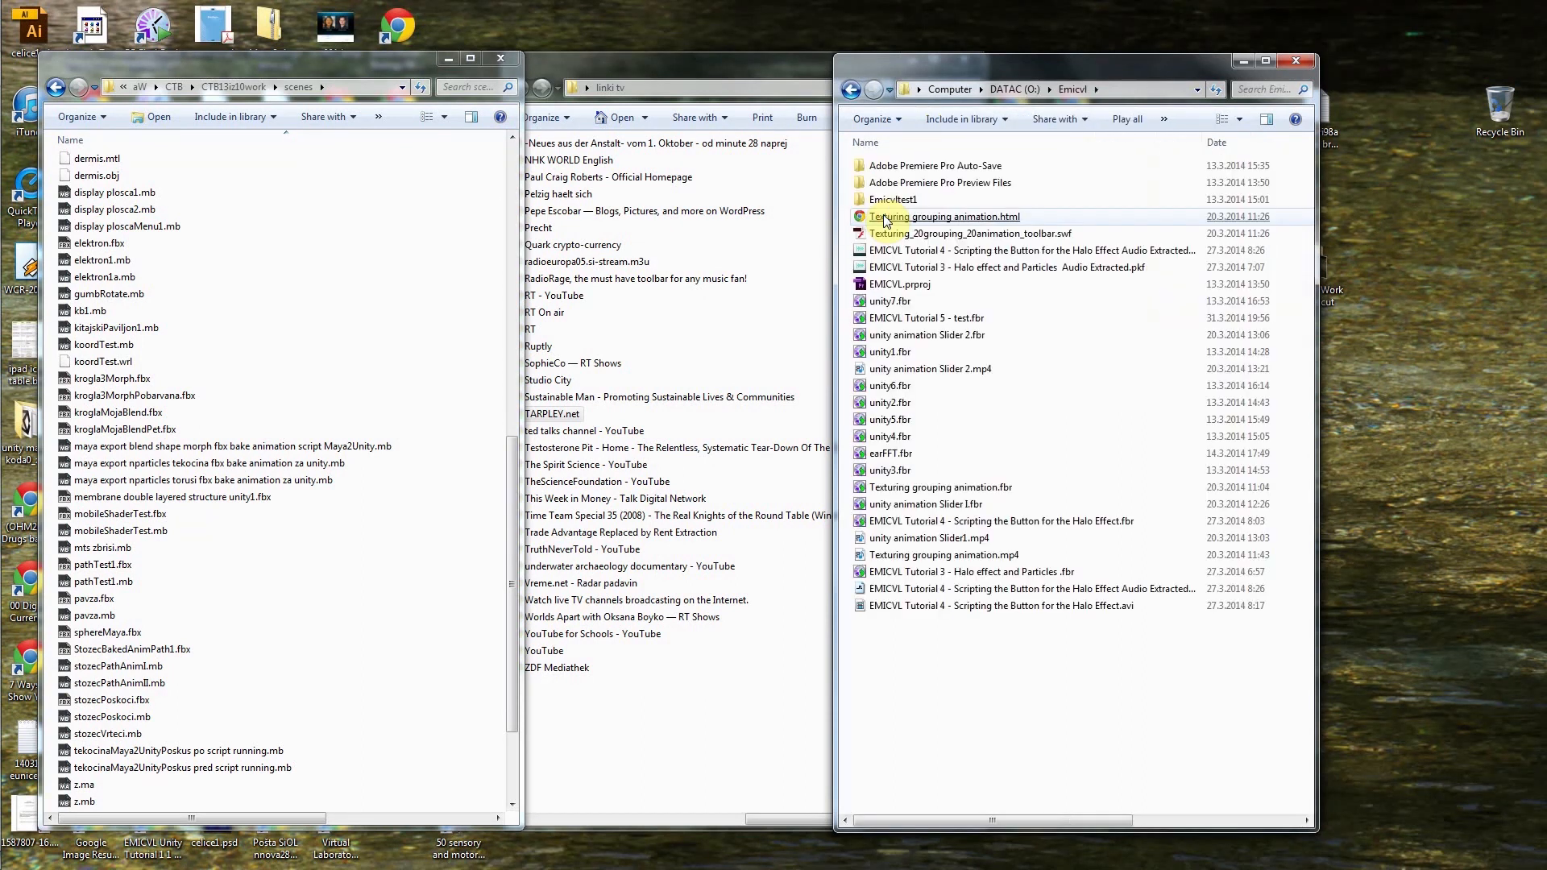
left_click(922, 199)
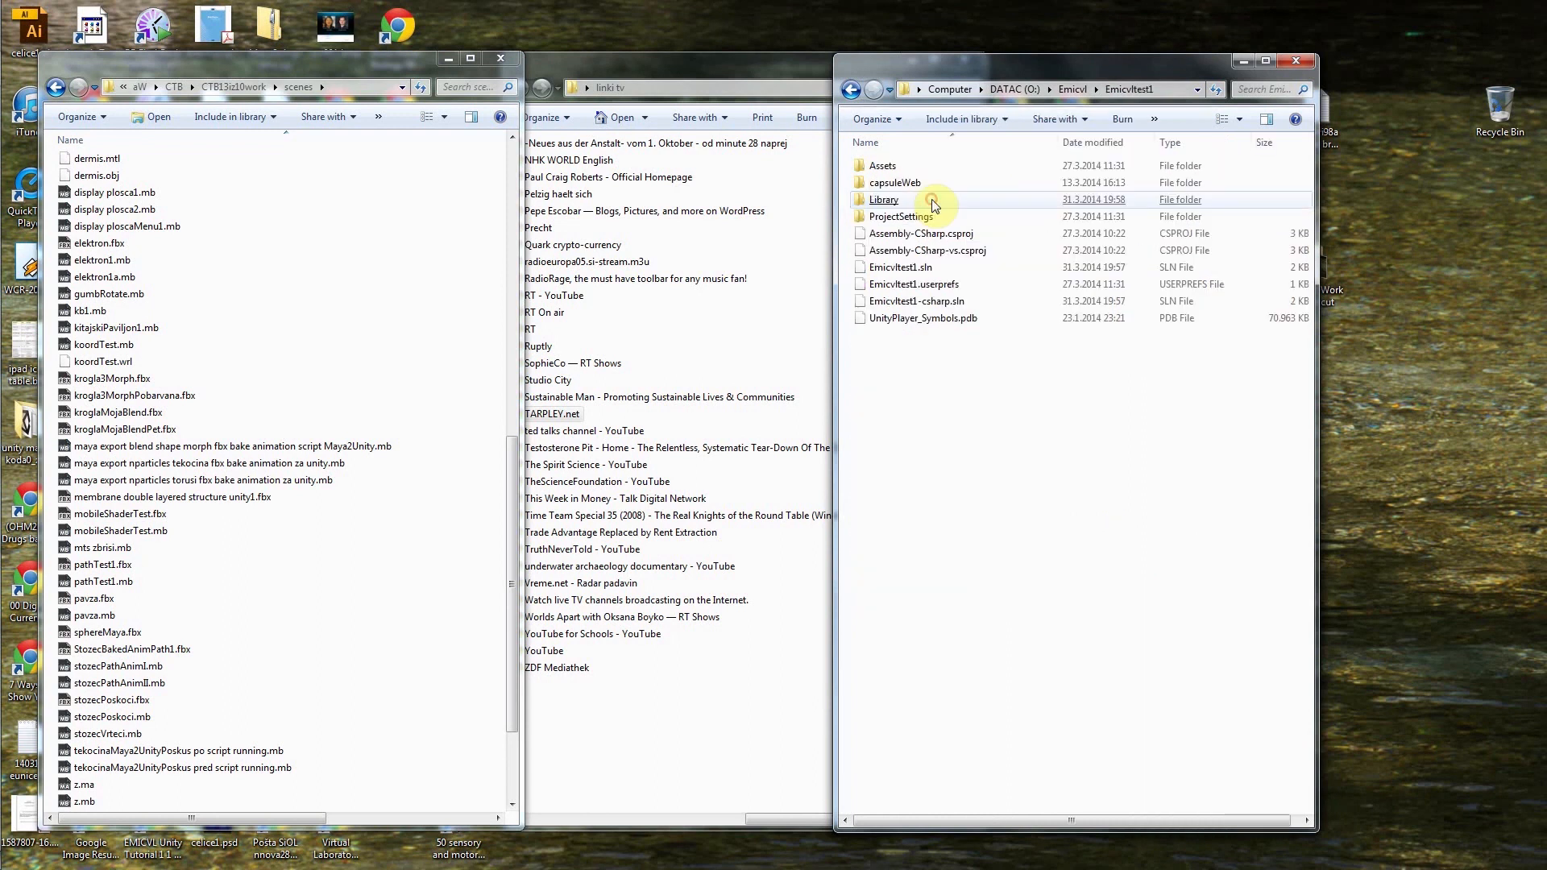
double_click(908, 166)
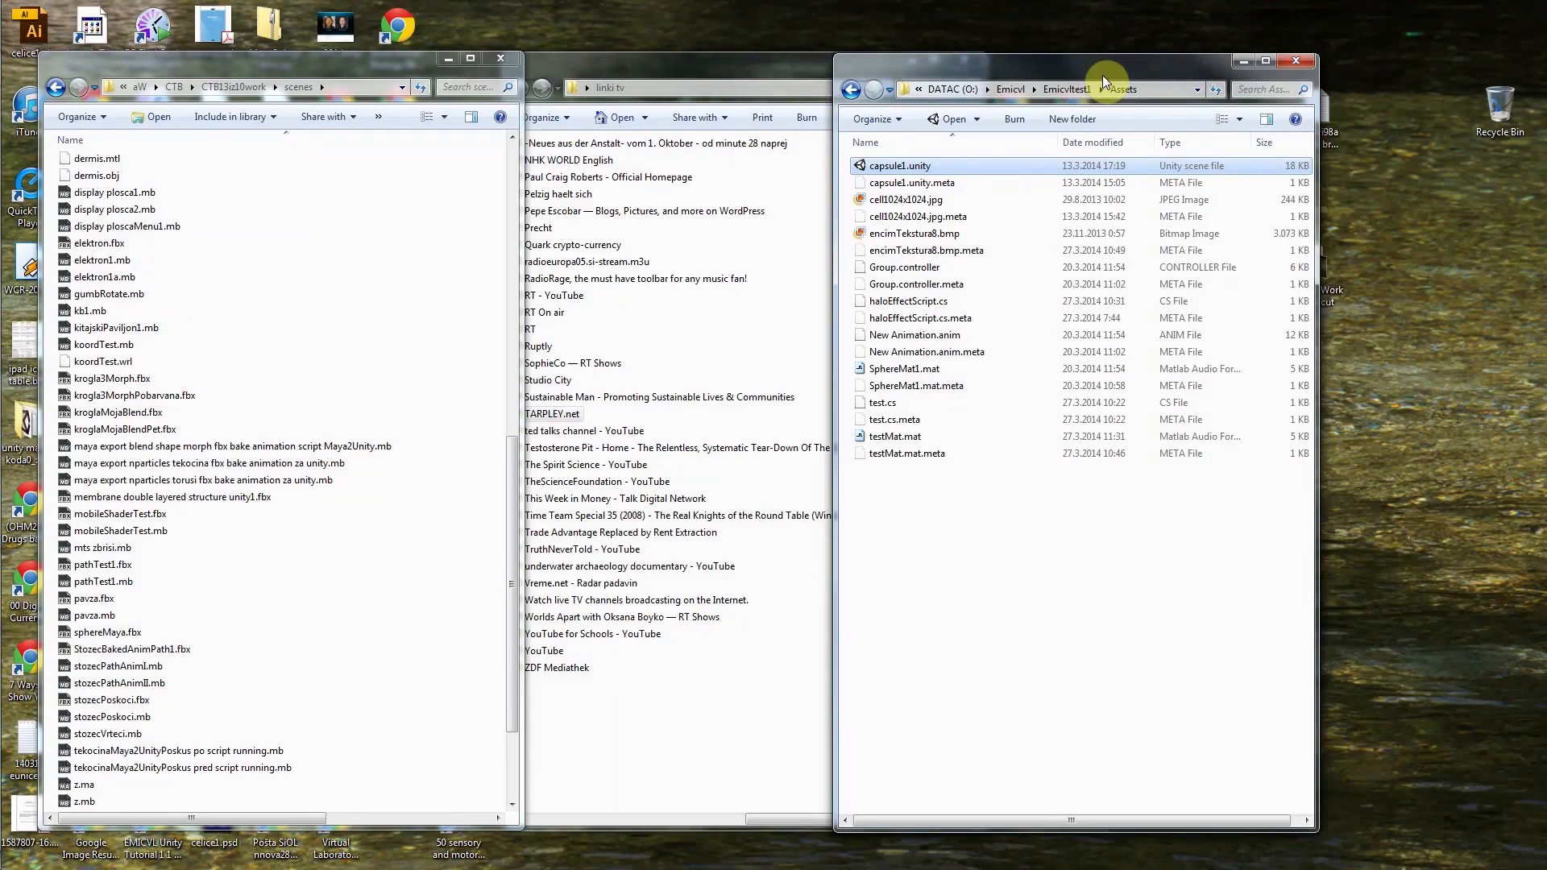
Move sphereMaya.fbx from the scenes folder into the Assets folder of Emicvltest1
left_click_drag(1102, 75, 1171, 72)
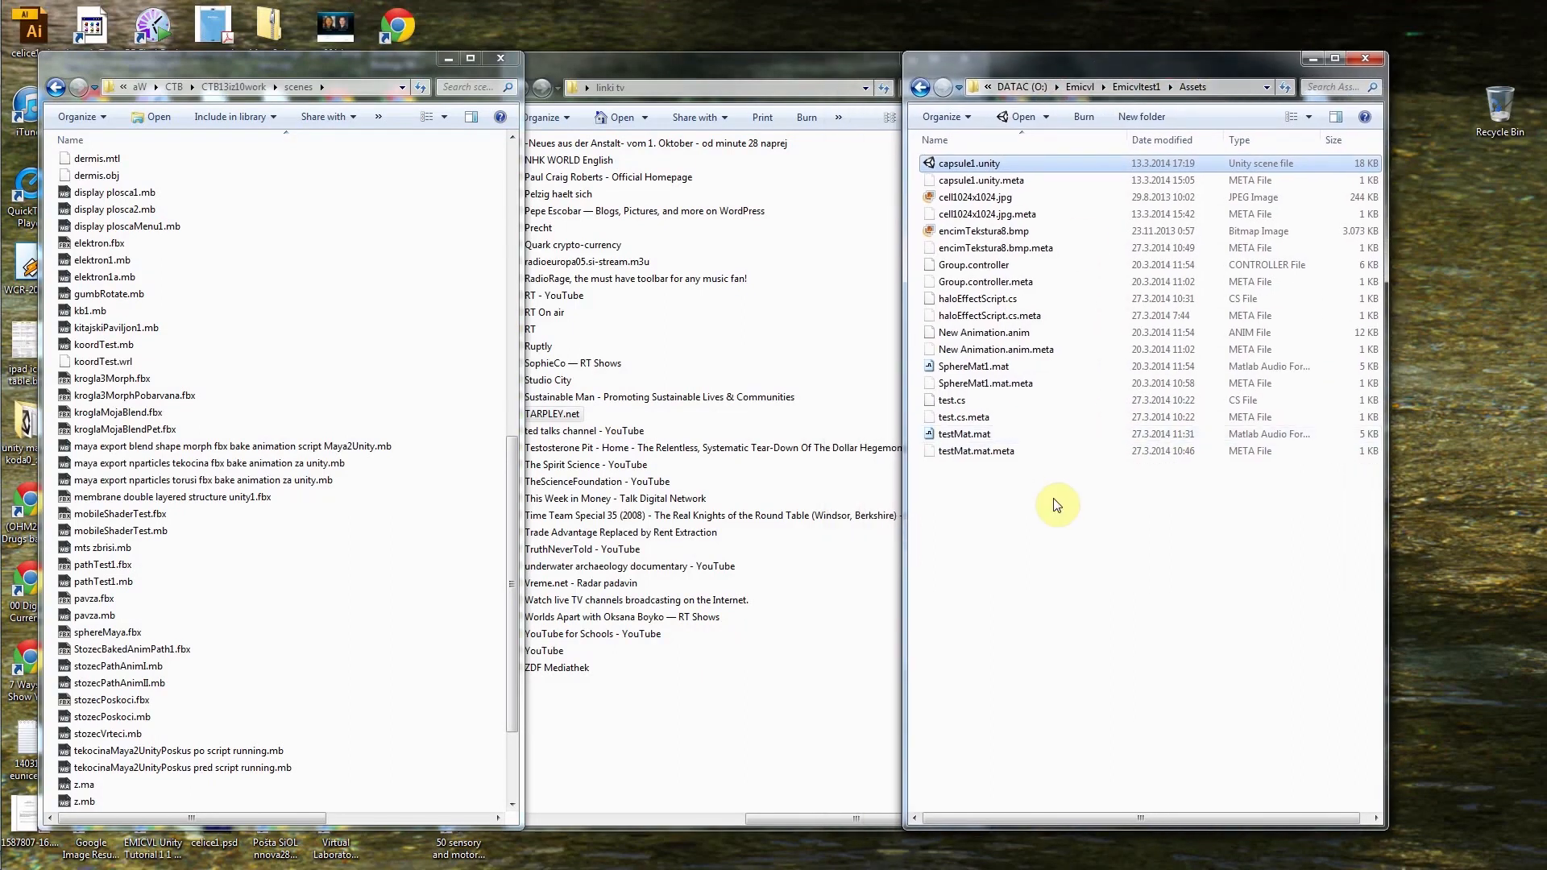
left_click(1047, 548)
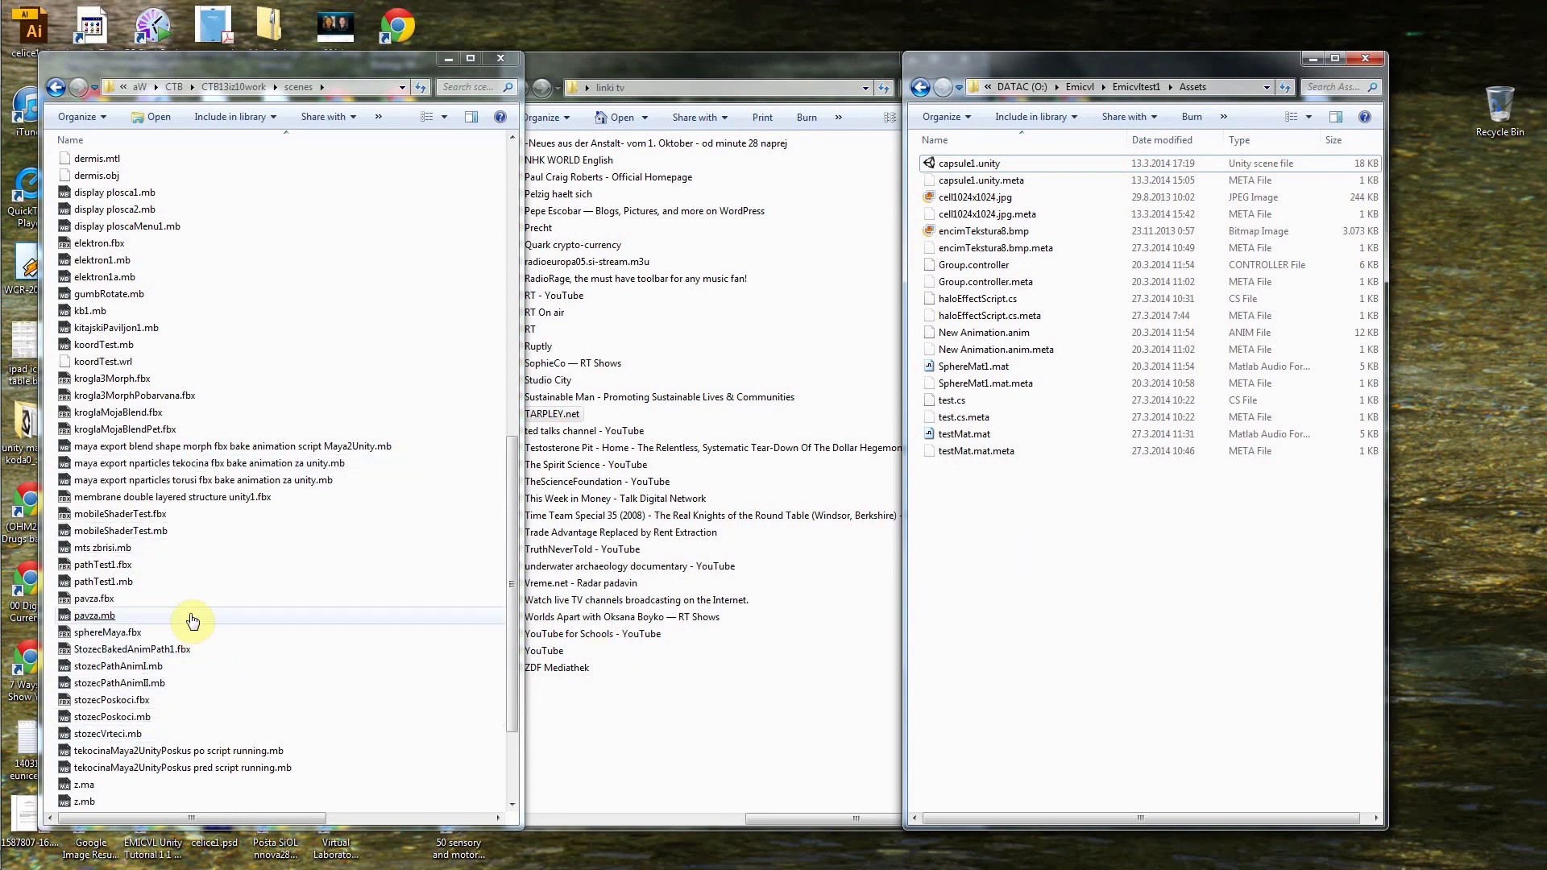
left_click_drag(103, 636, 1132, 654)
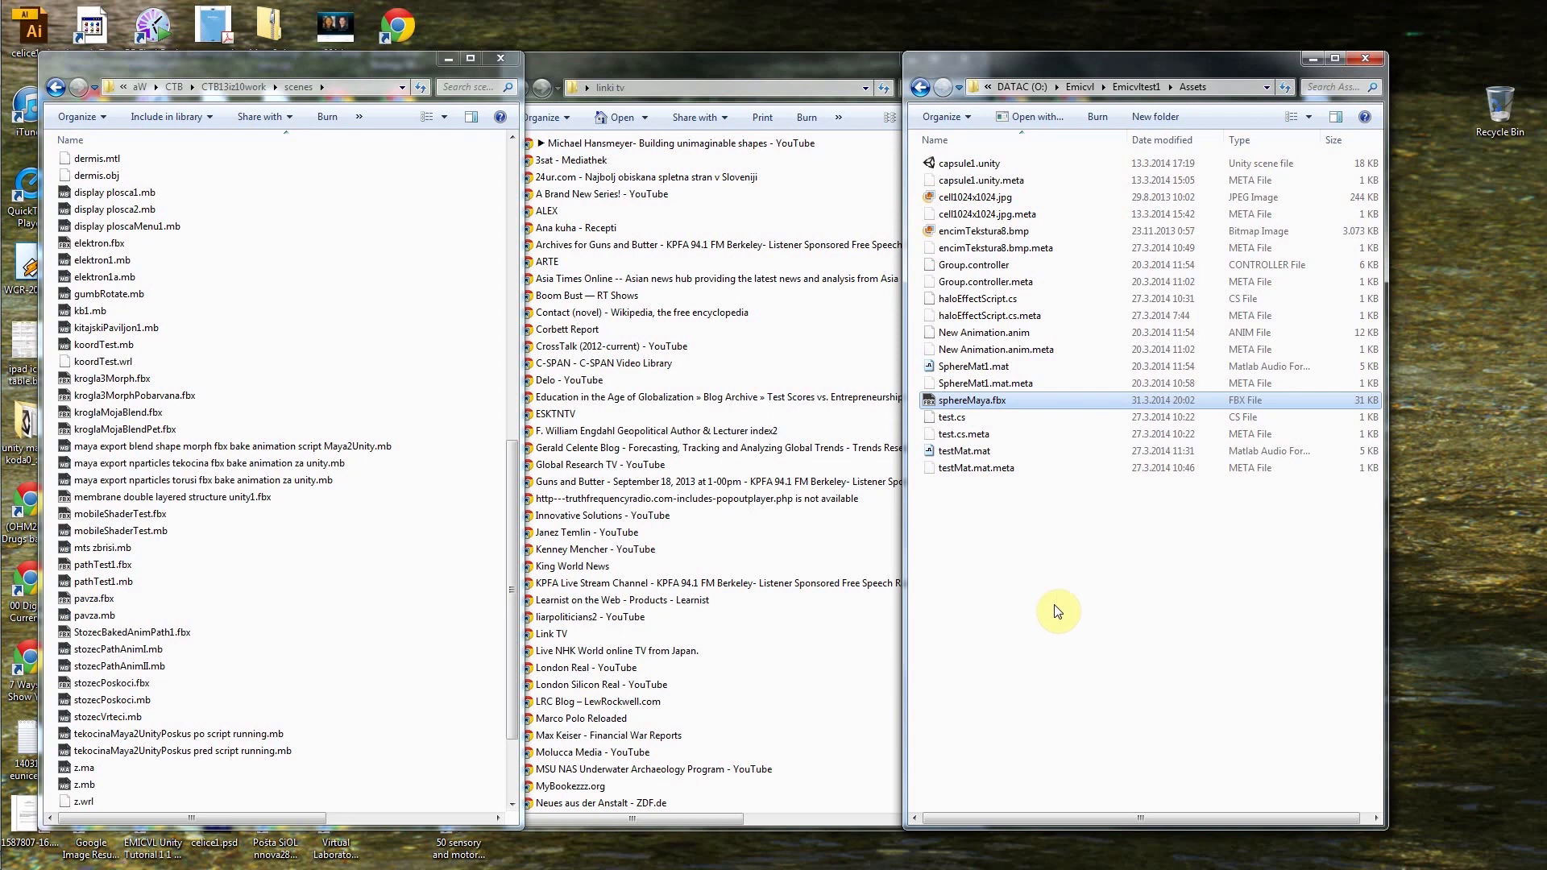
Switch to Unity with the Emicvltest1 project and dismiss the welcome window
mouse_move(790, 10)
left_click(670, 27)
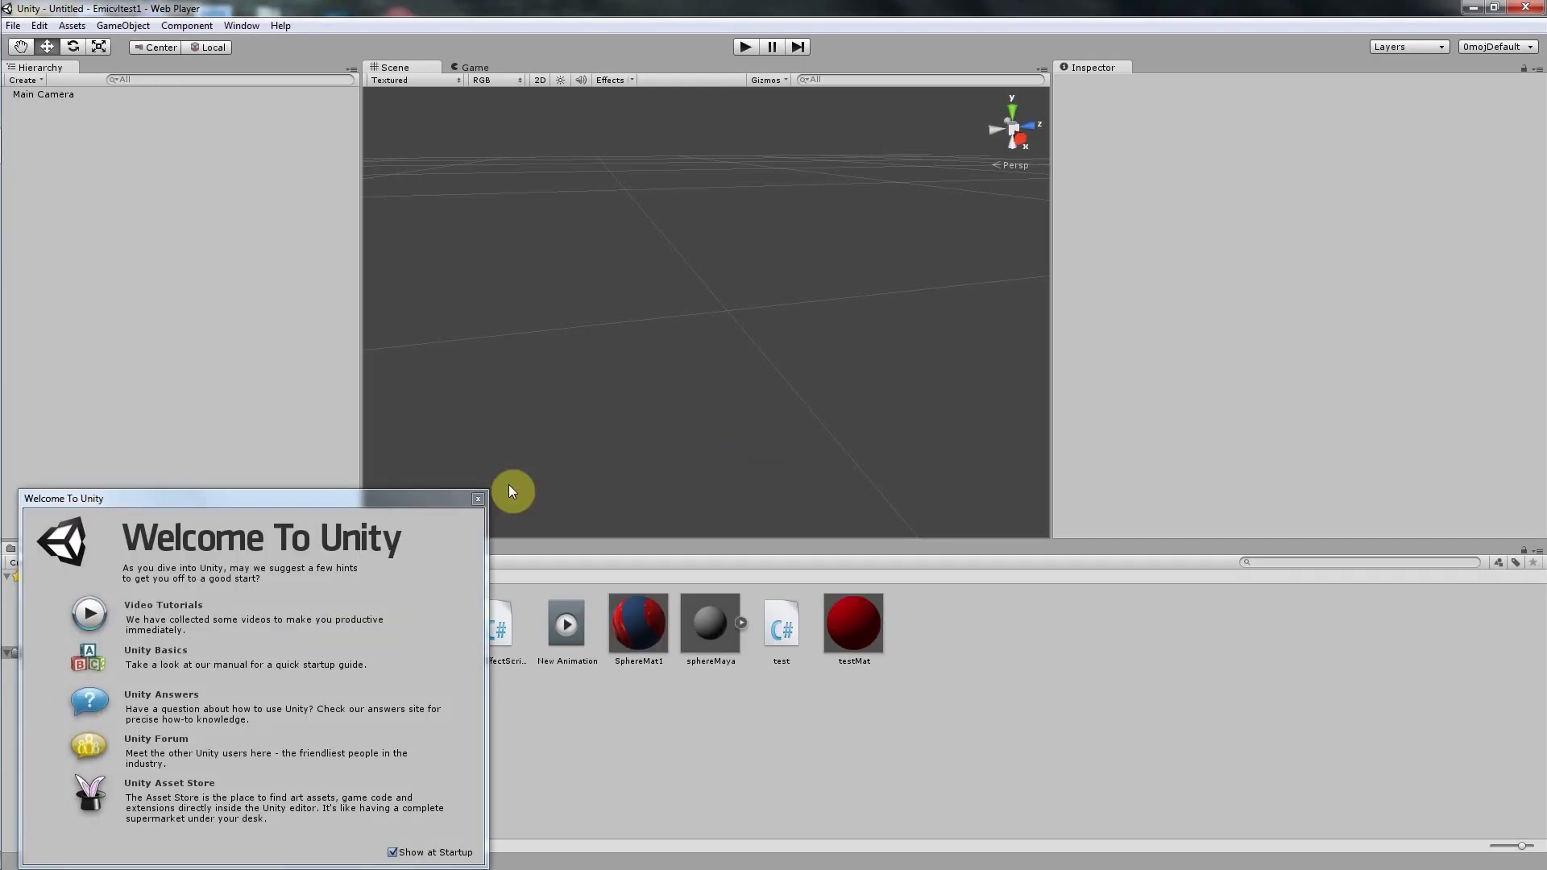
left_click(479, 500)
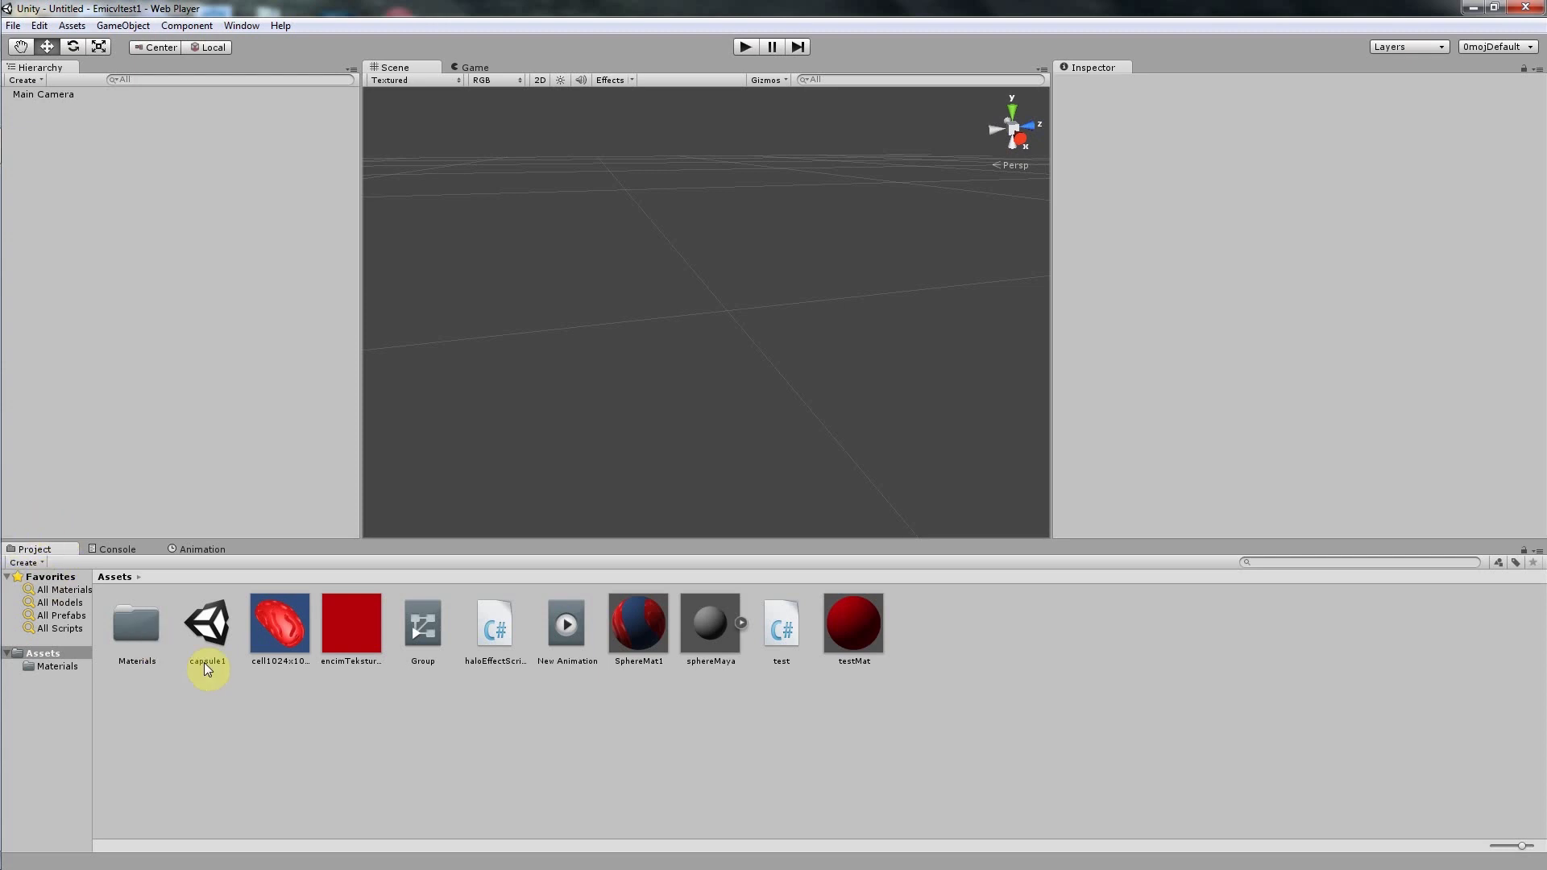
Select the sphereMaya asset, set its model import Scale Factor to 10 and apply the change
left_click(709, 633)
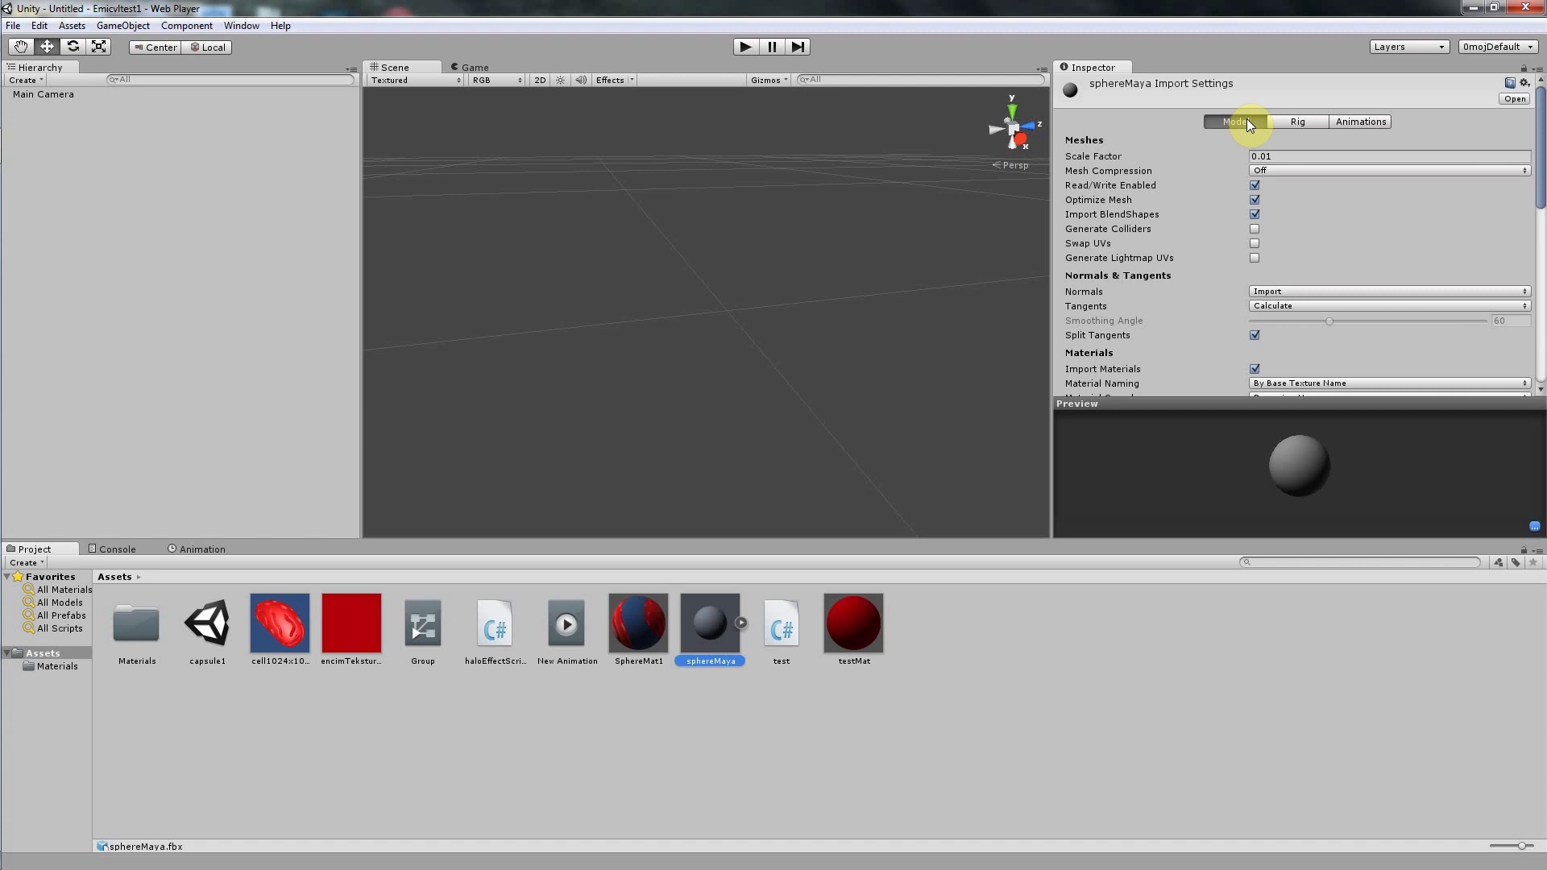
left_click(1288, 121)
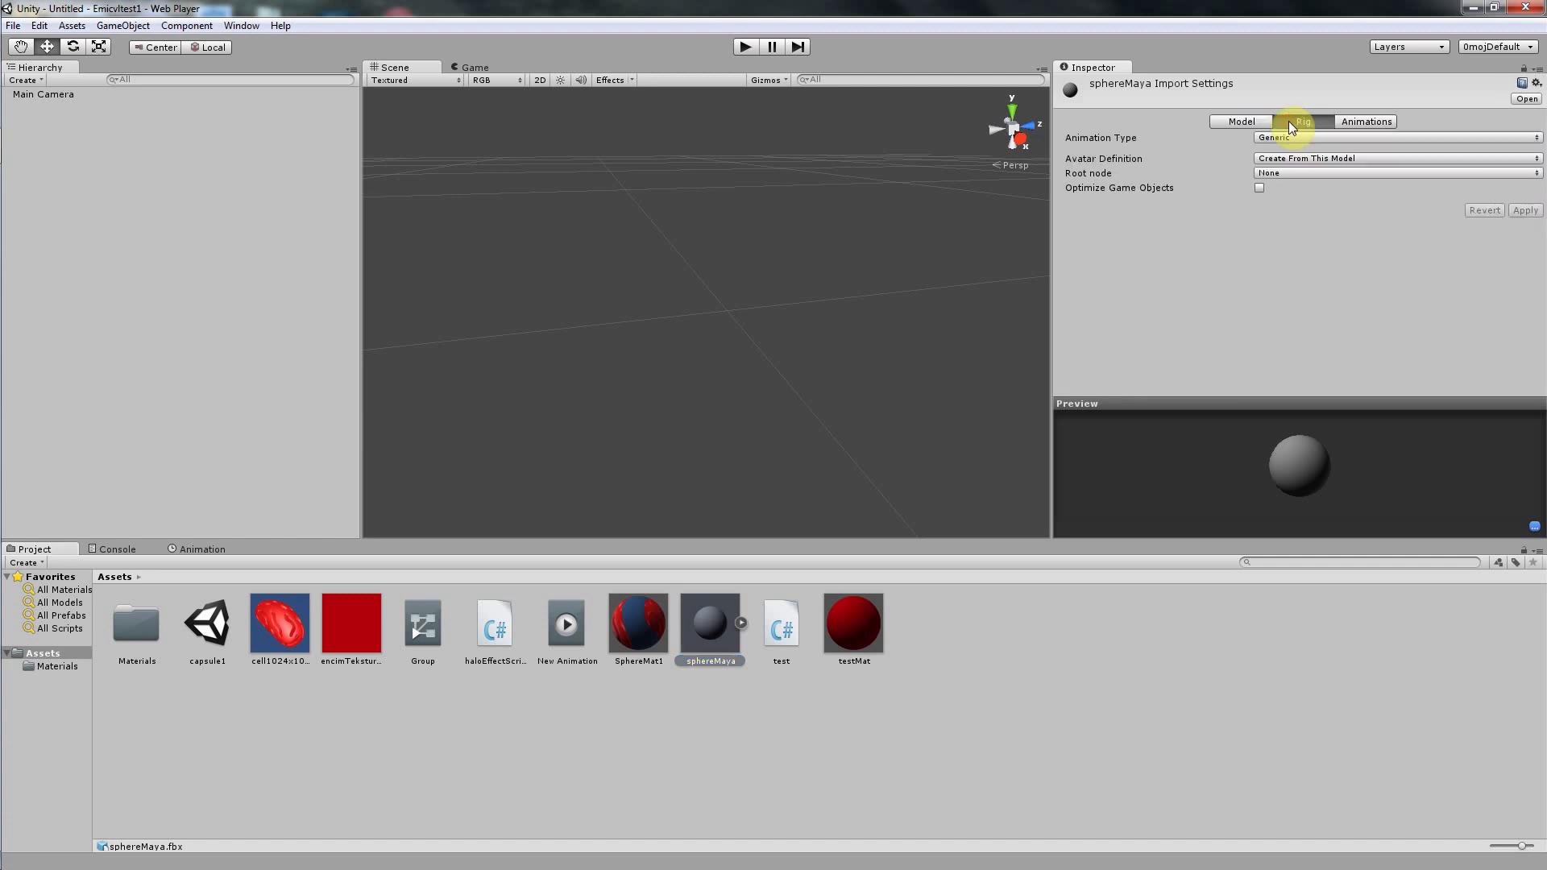
left_click(1374, 123)
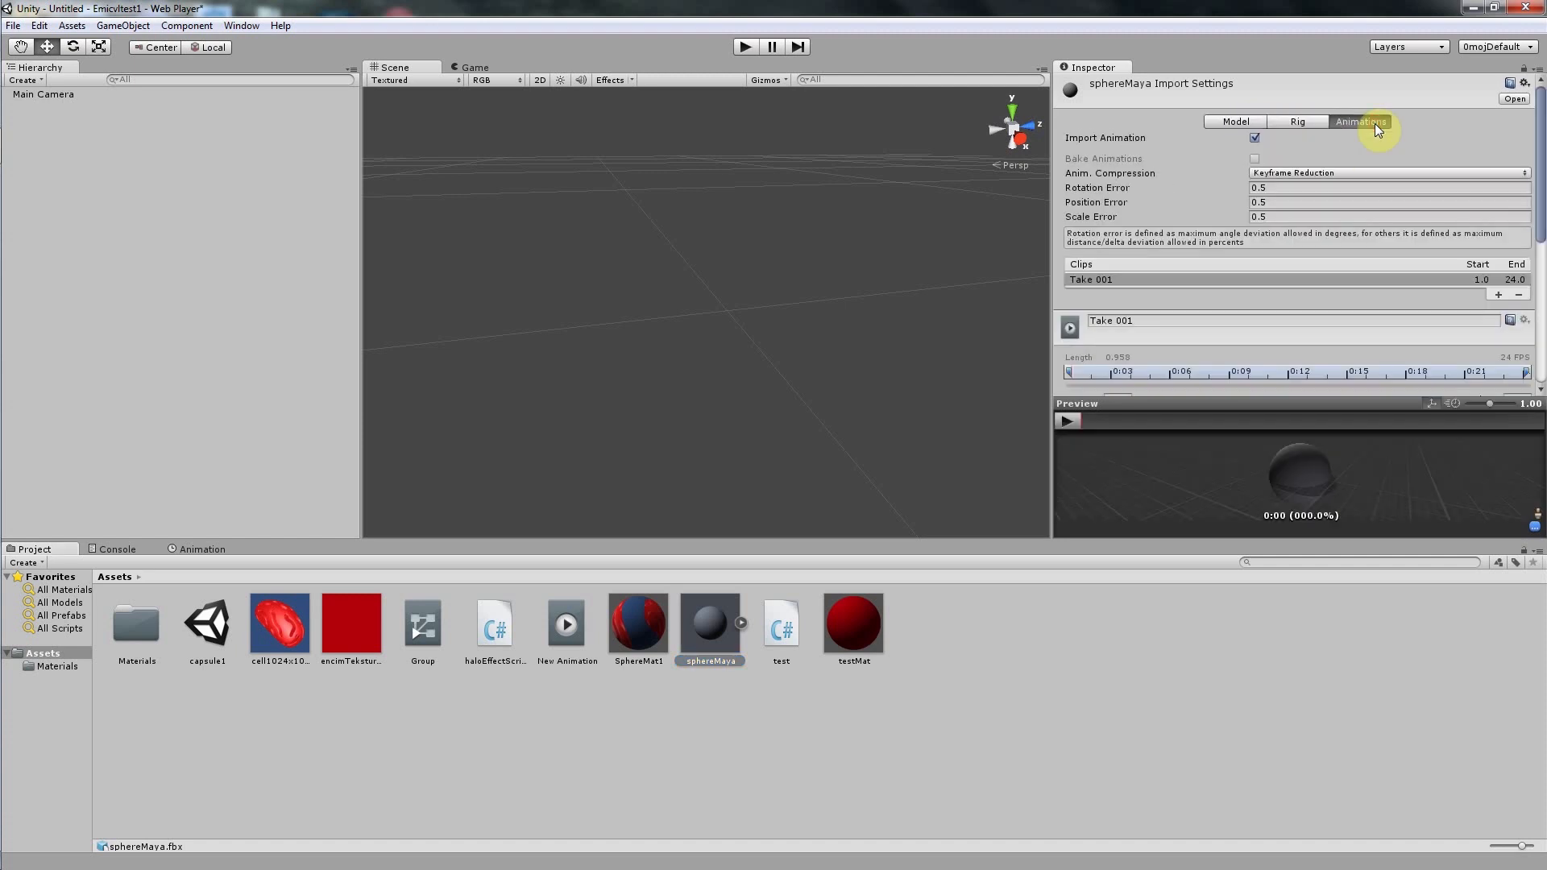
left_click(1227, 121)
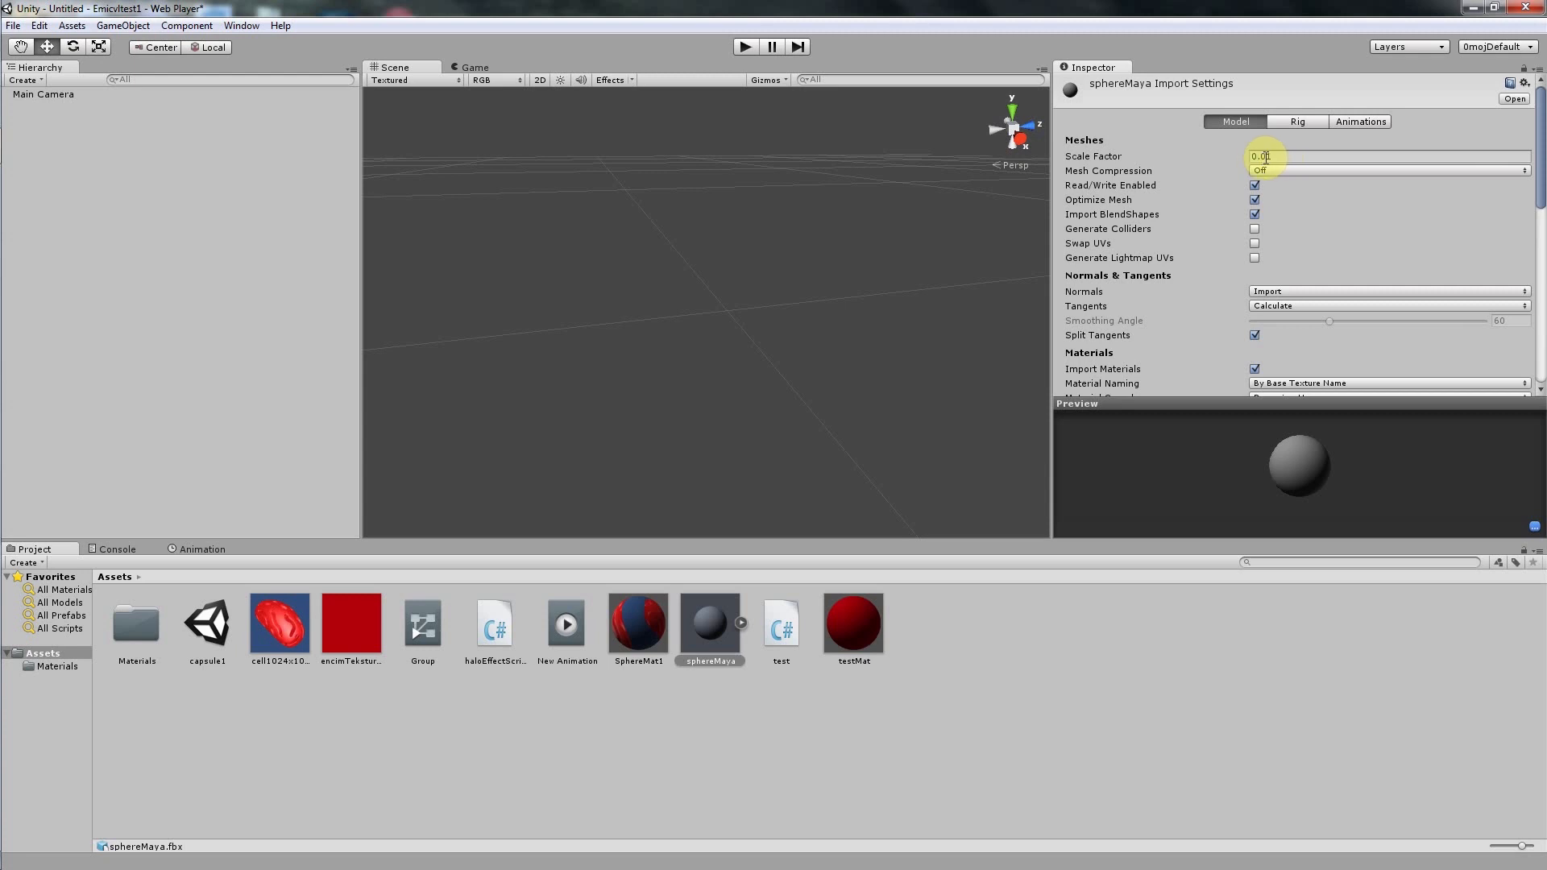
left_click(1265, 158)
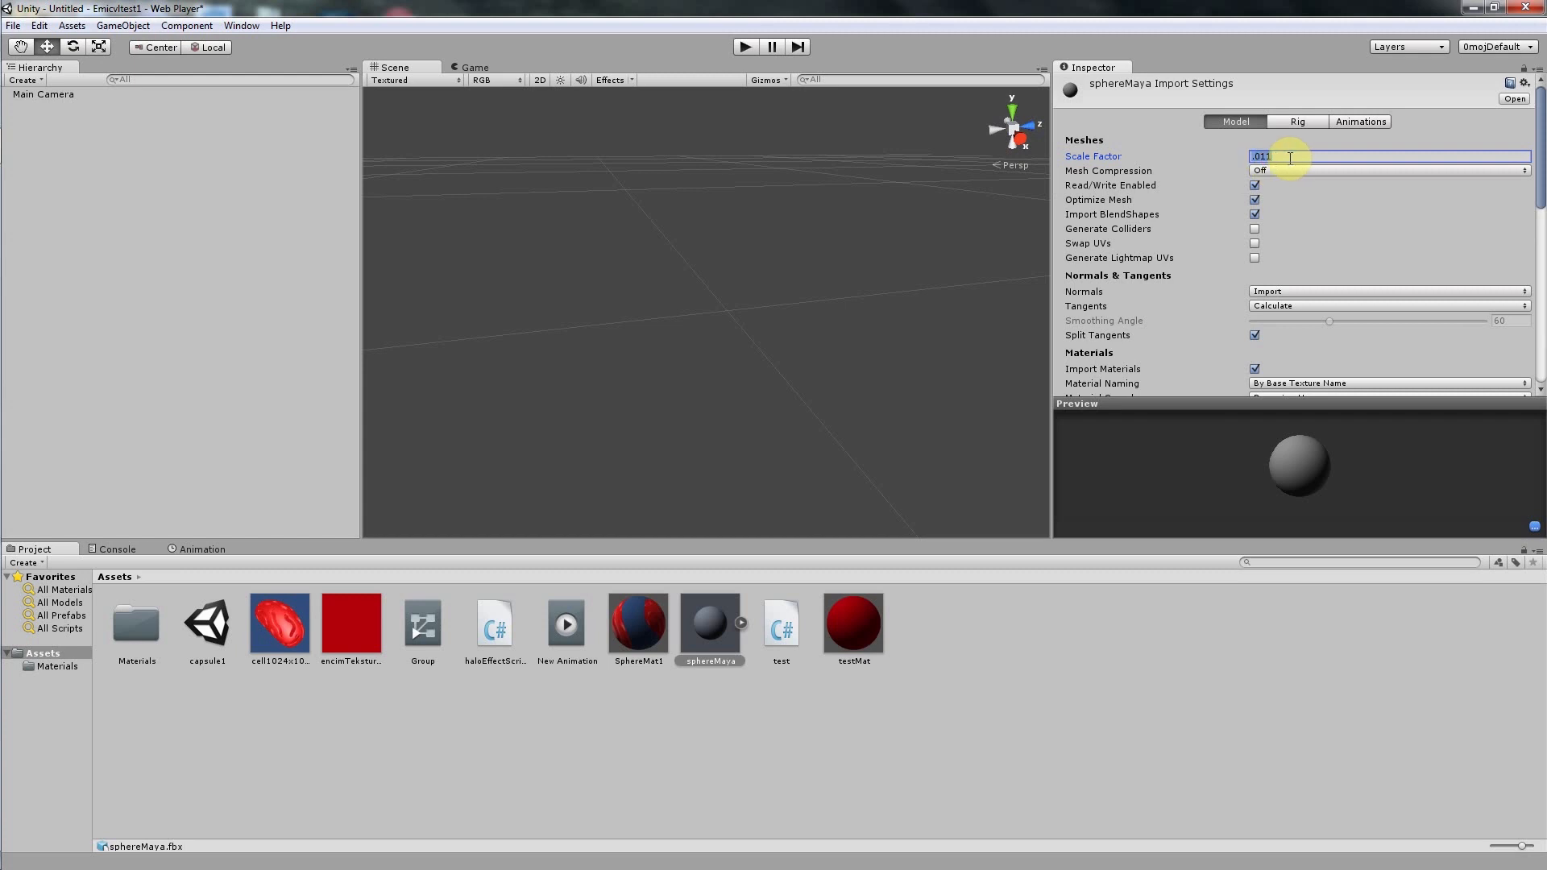
type("10")
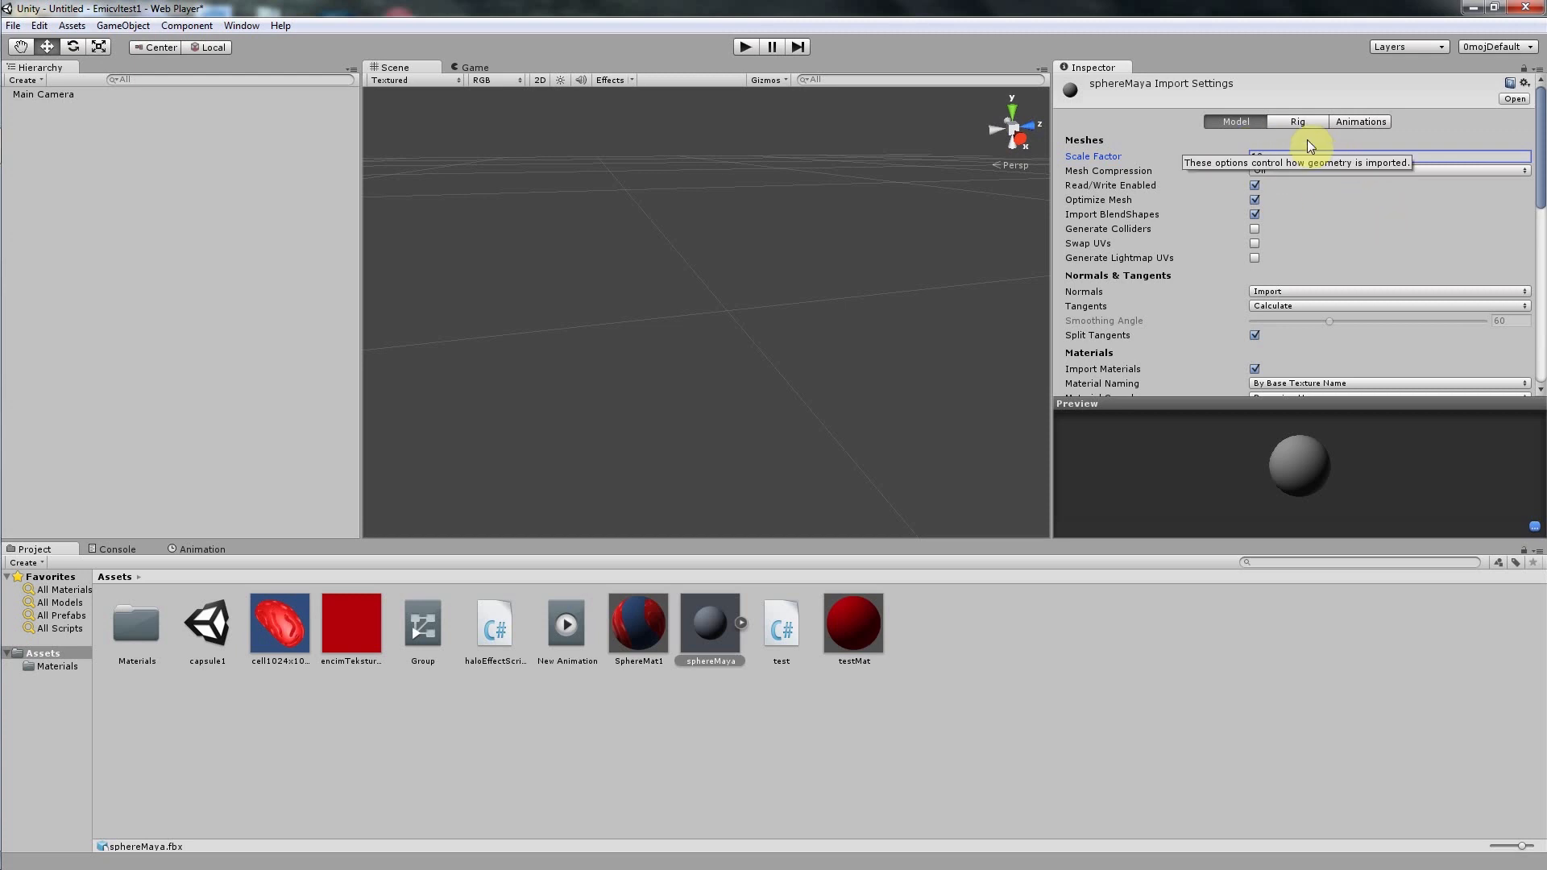
left_click_drag(1541, 187, 1544, 269)
left_click(1512, 206)
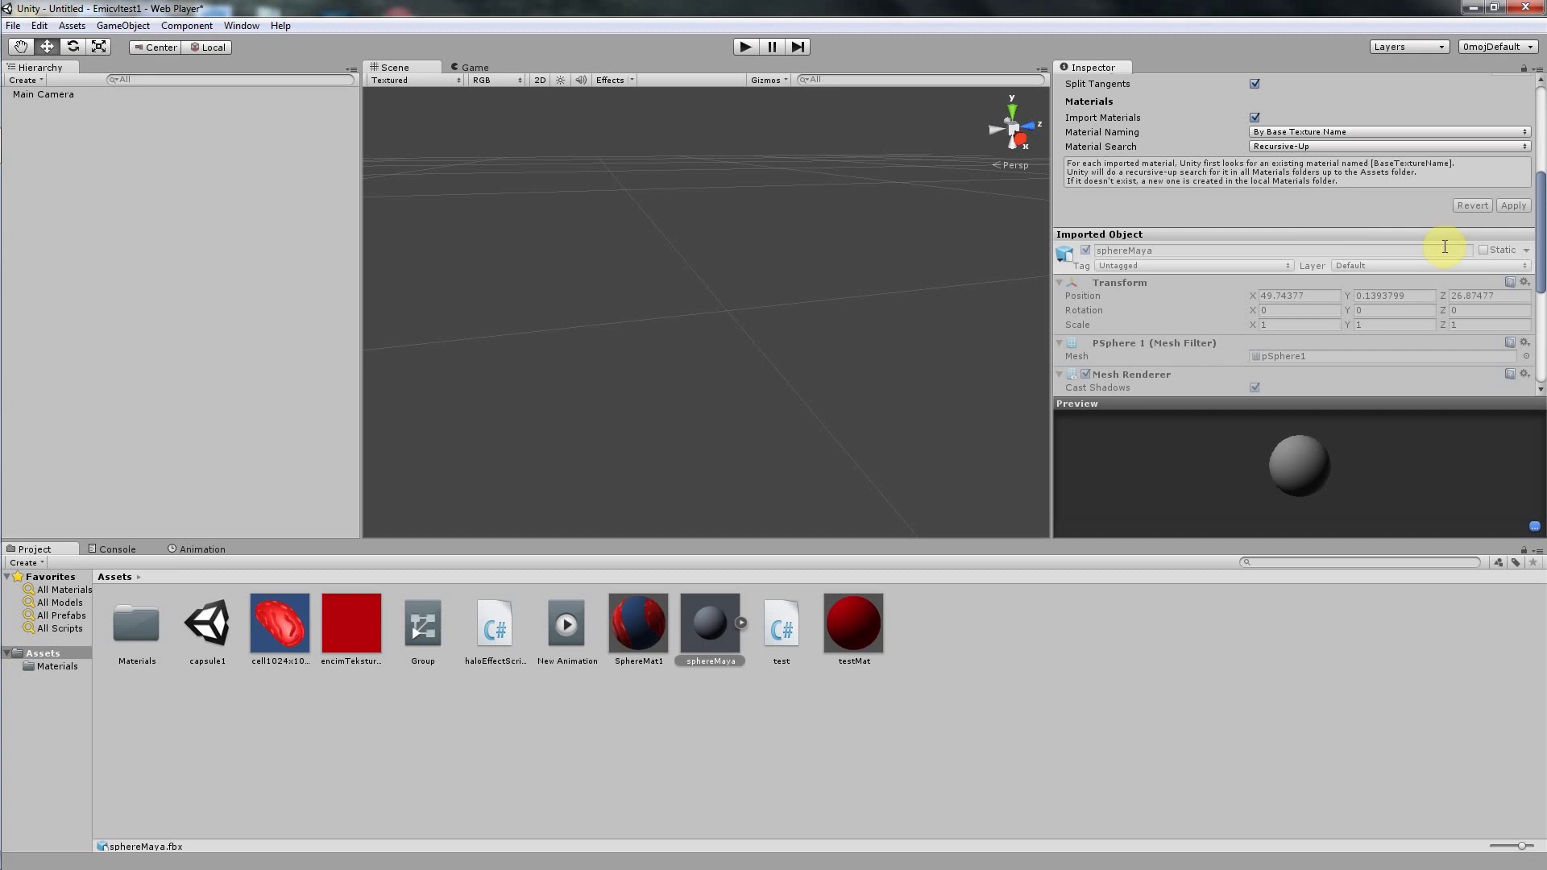
left_click_drag(1541, 233, 1540, 133)
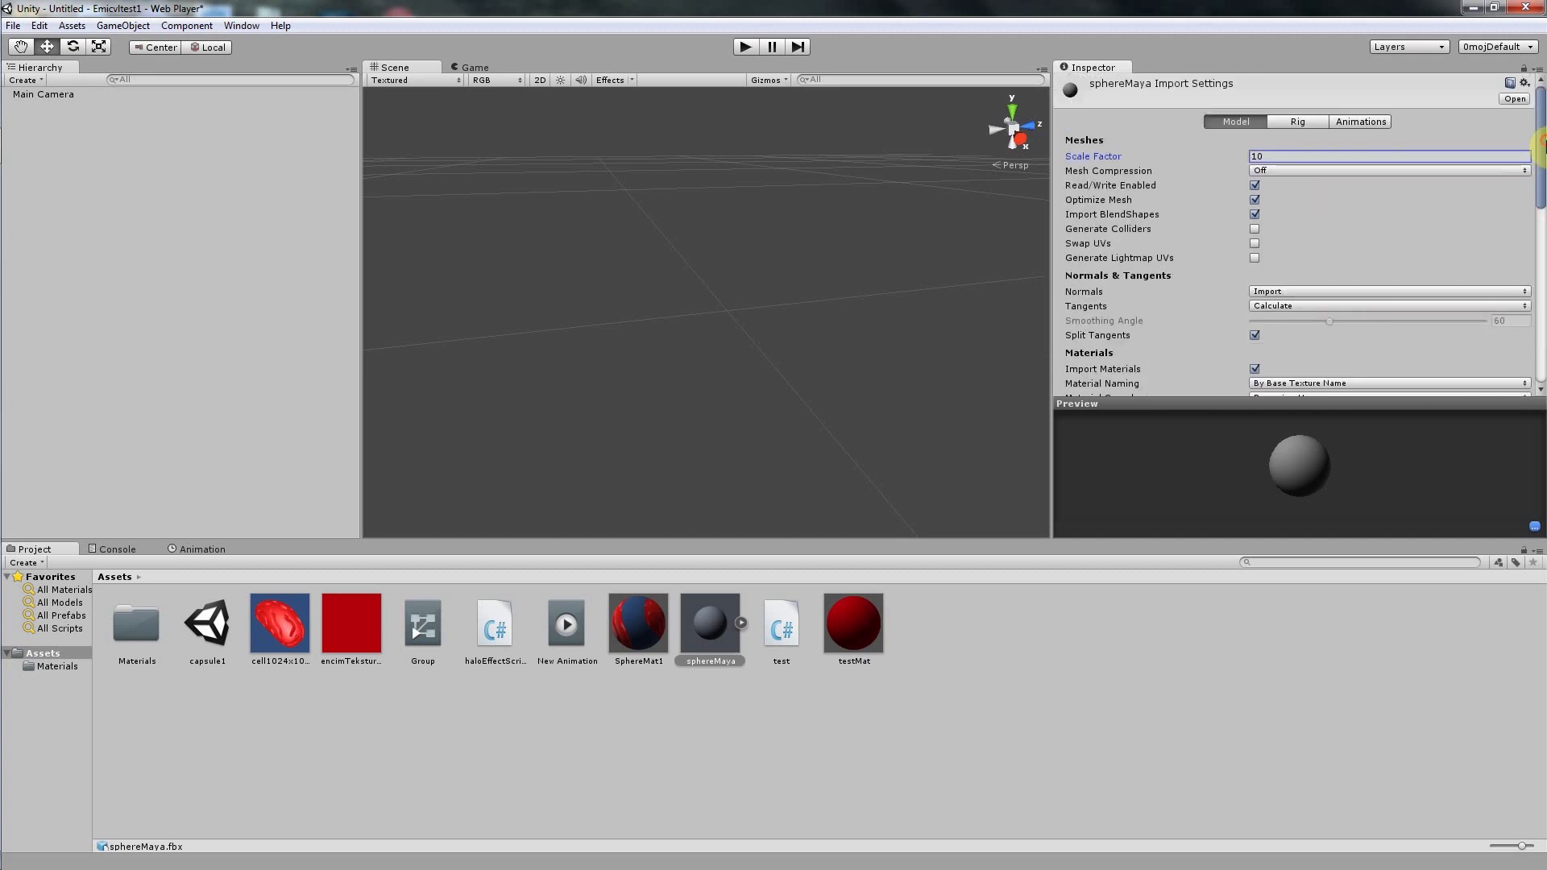
Set the Animation Type of sphereMaya's rig to Legacy and apply the change
left_click(1294, 120)
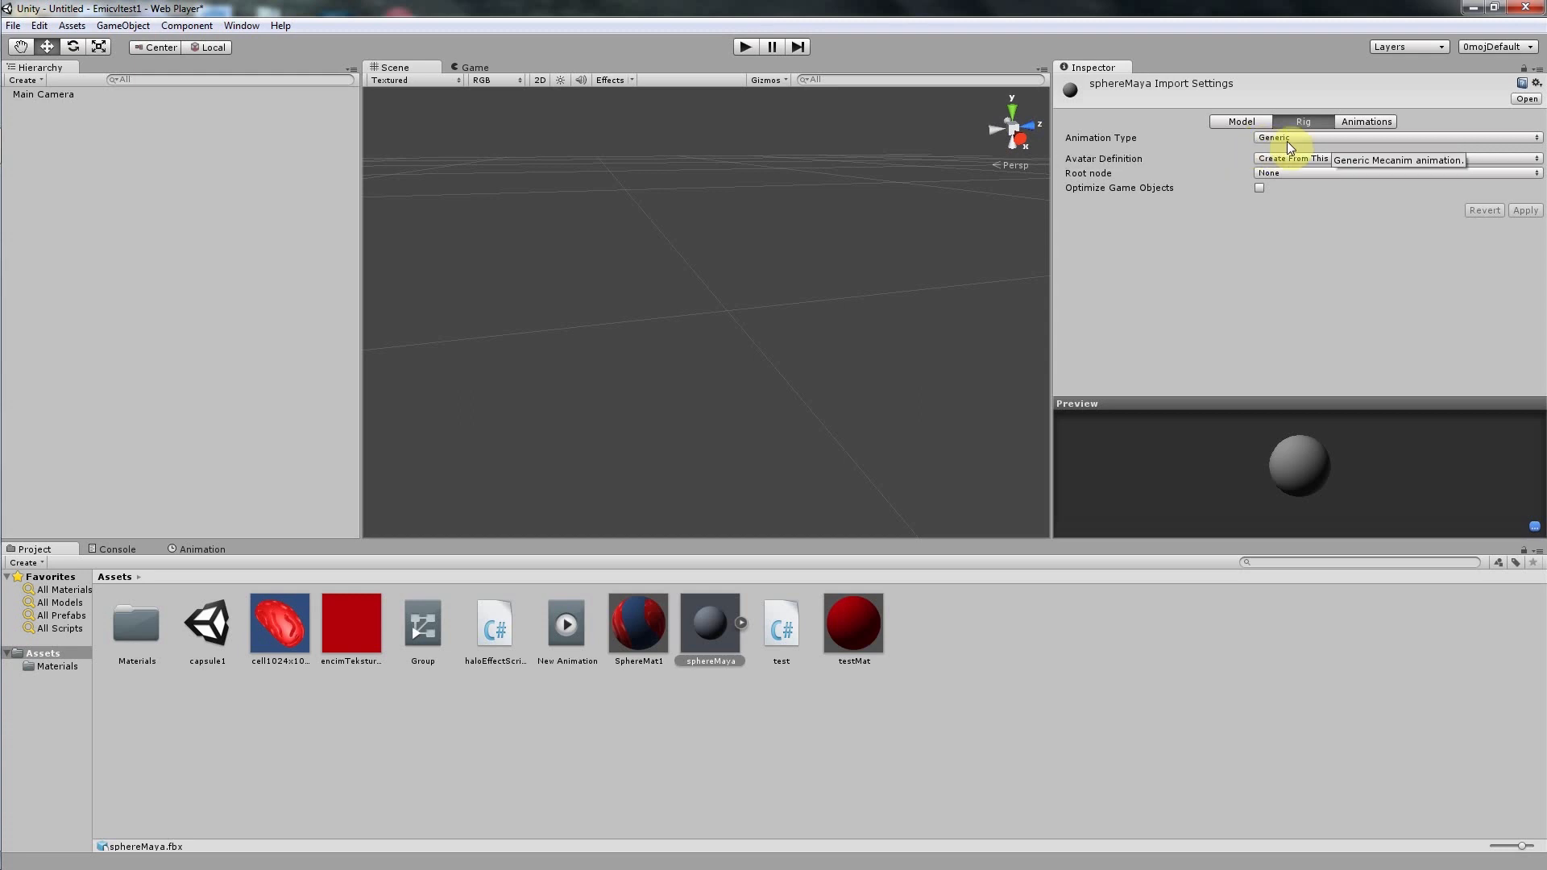
left_click(1293, 138)
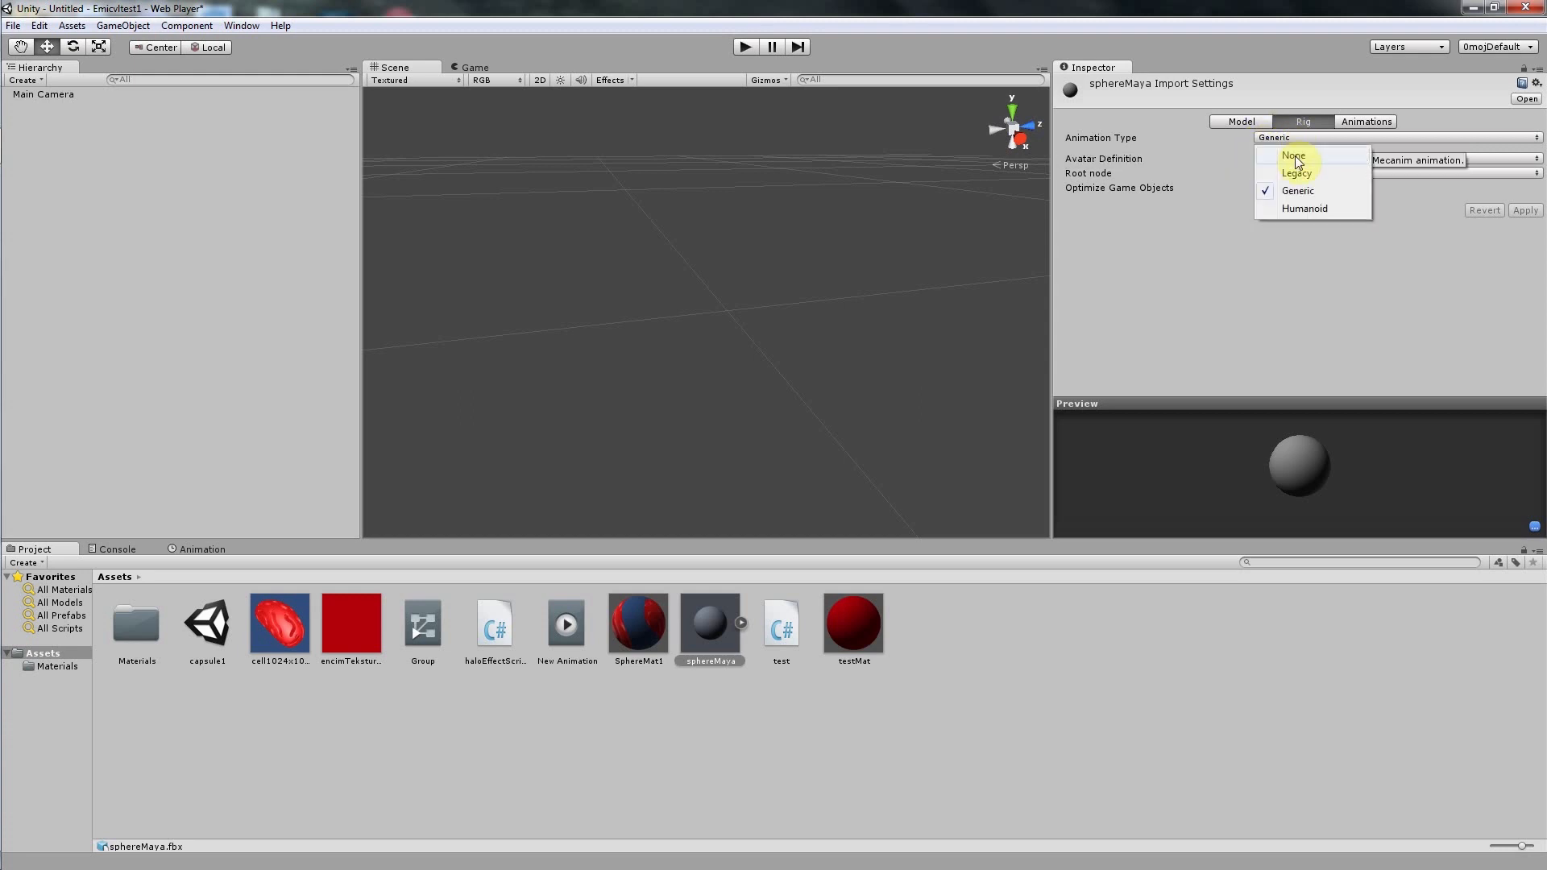
left_click(1296, 174)
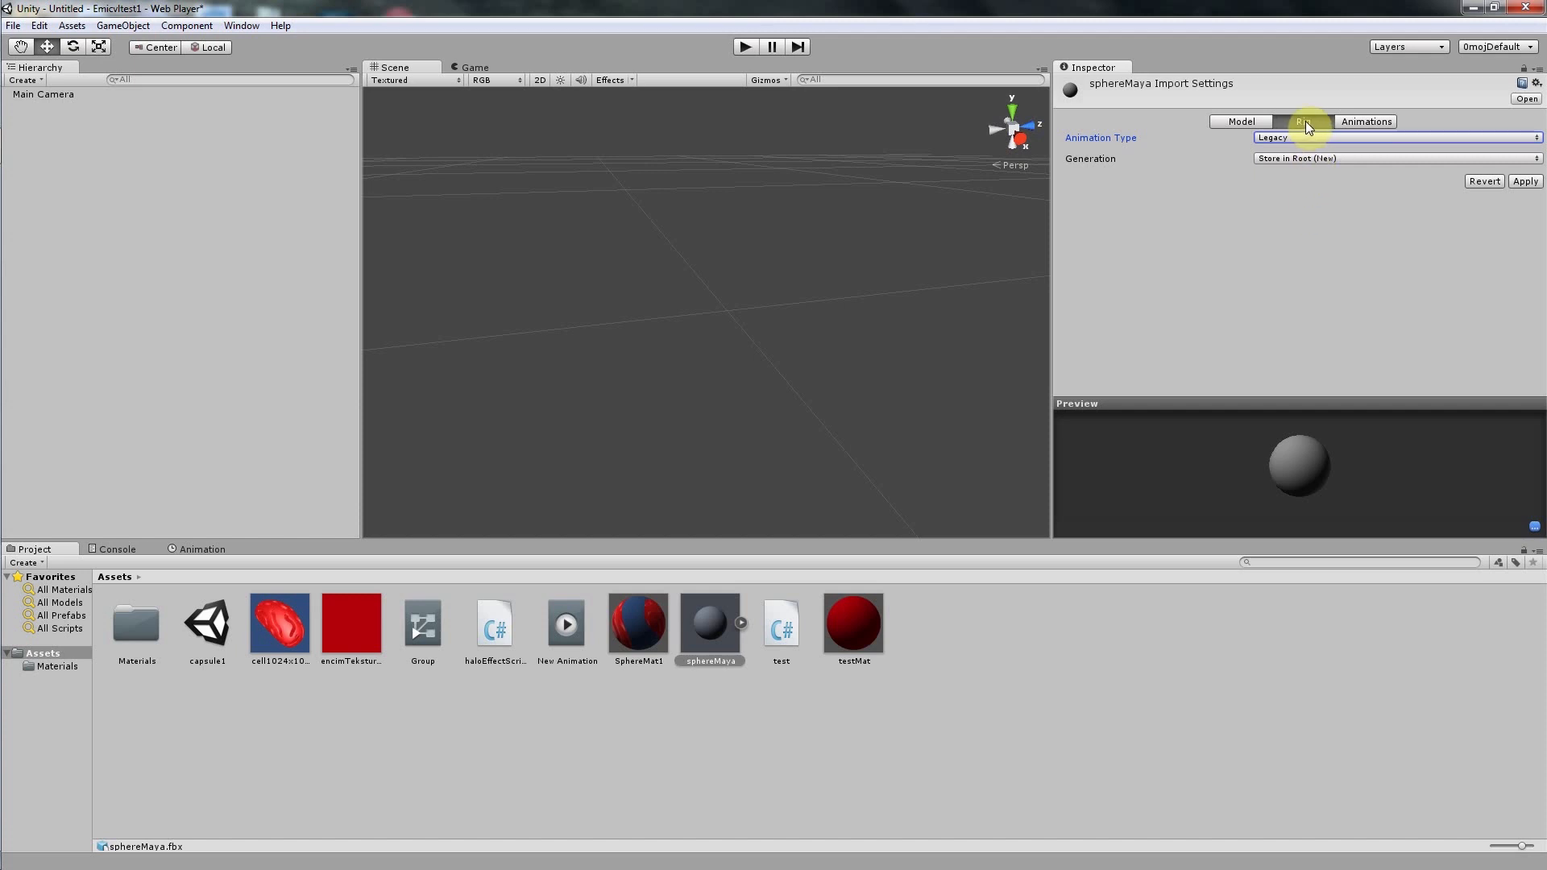
left_click(1525, 181)
In the sphereMaya animation import settings, set the Take 001 clip's Wrap Mode to Loop and apply the change
left_click(1367, 122)
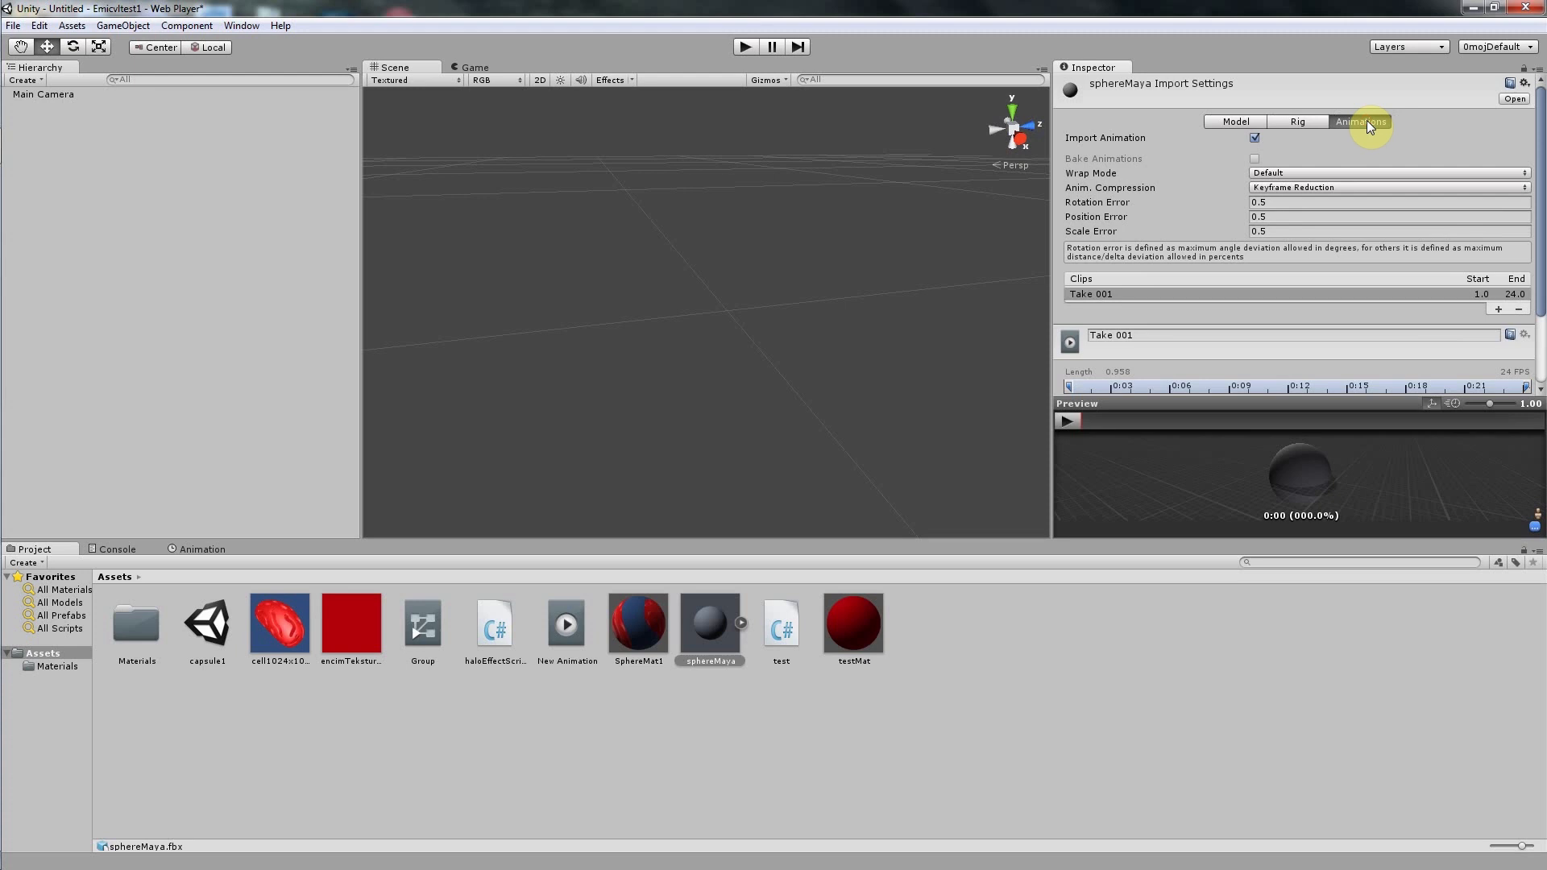
left_click_drag(1538, 170, 1540, 250)
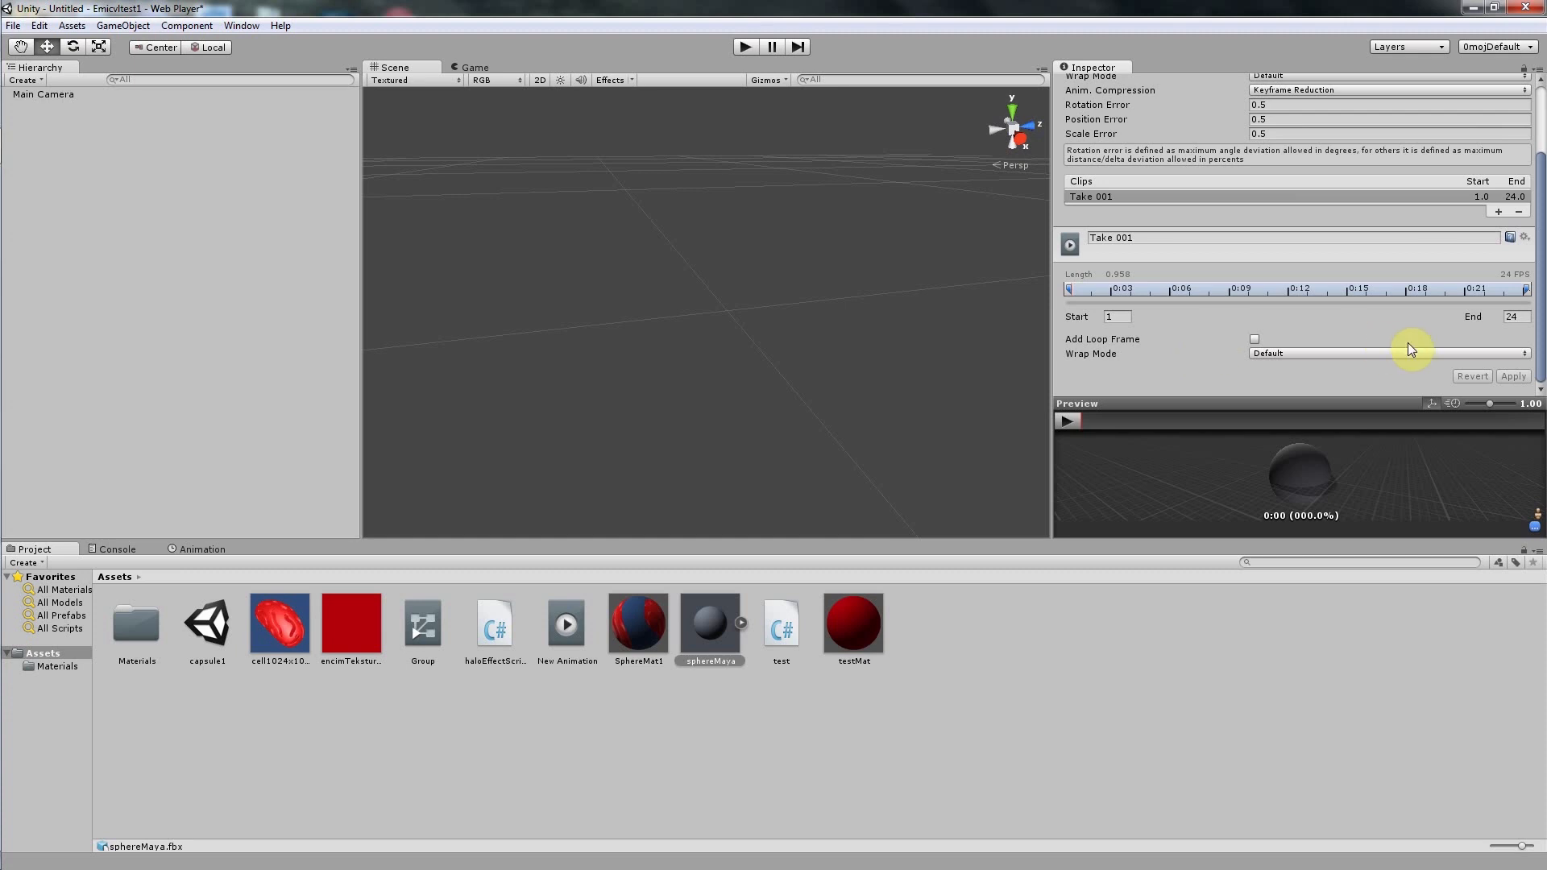
left_click(1513, 377)
left_click(1528, 355)
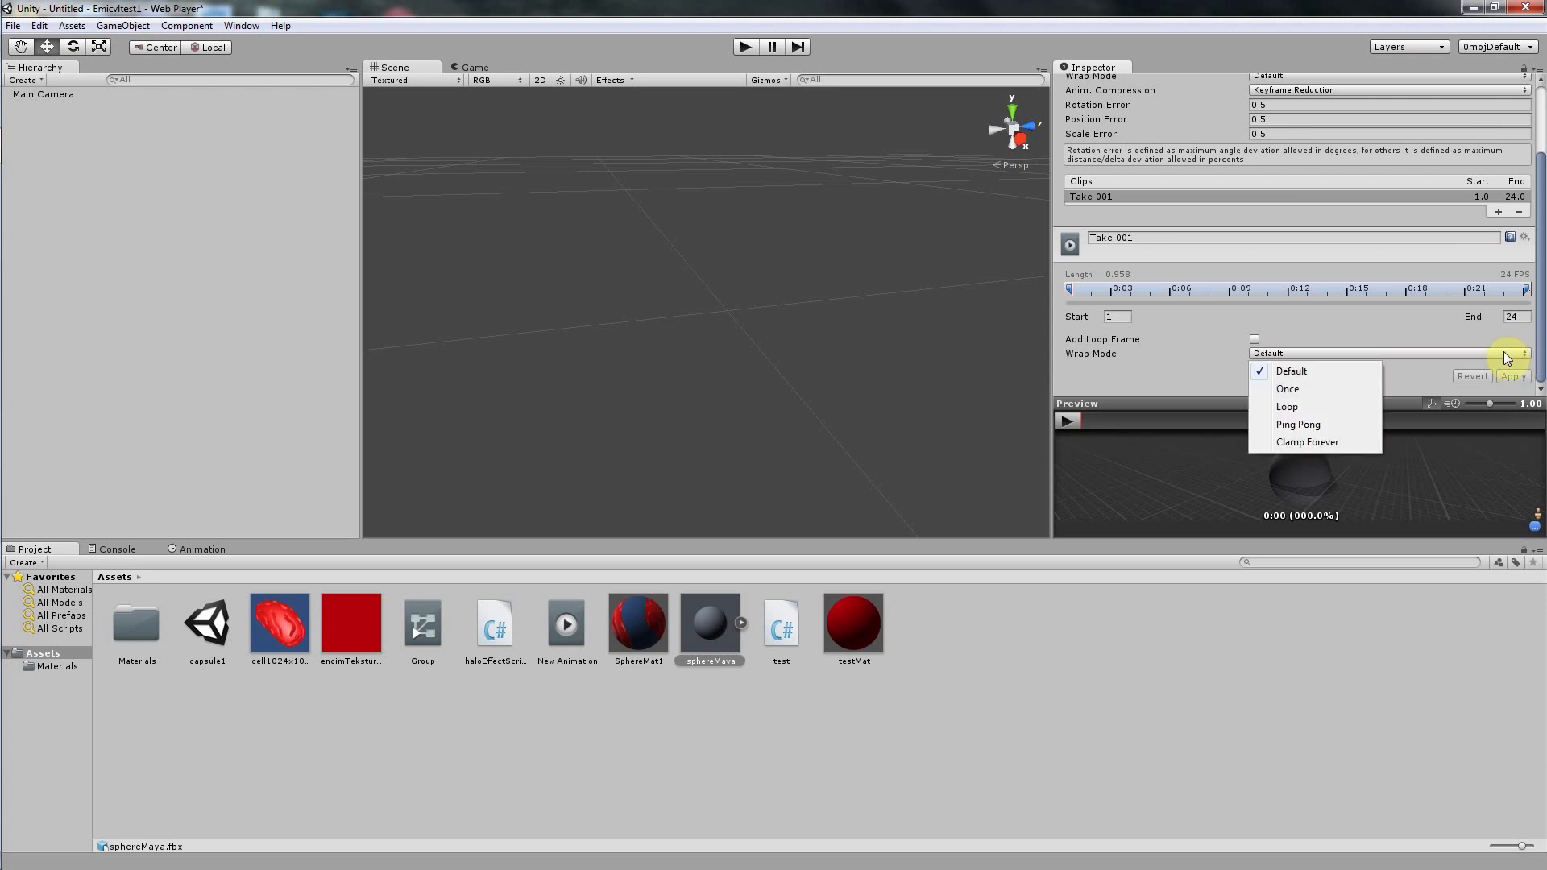
left_click(1296, 409)
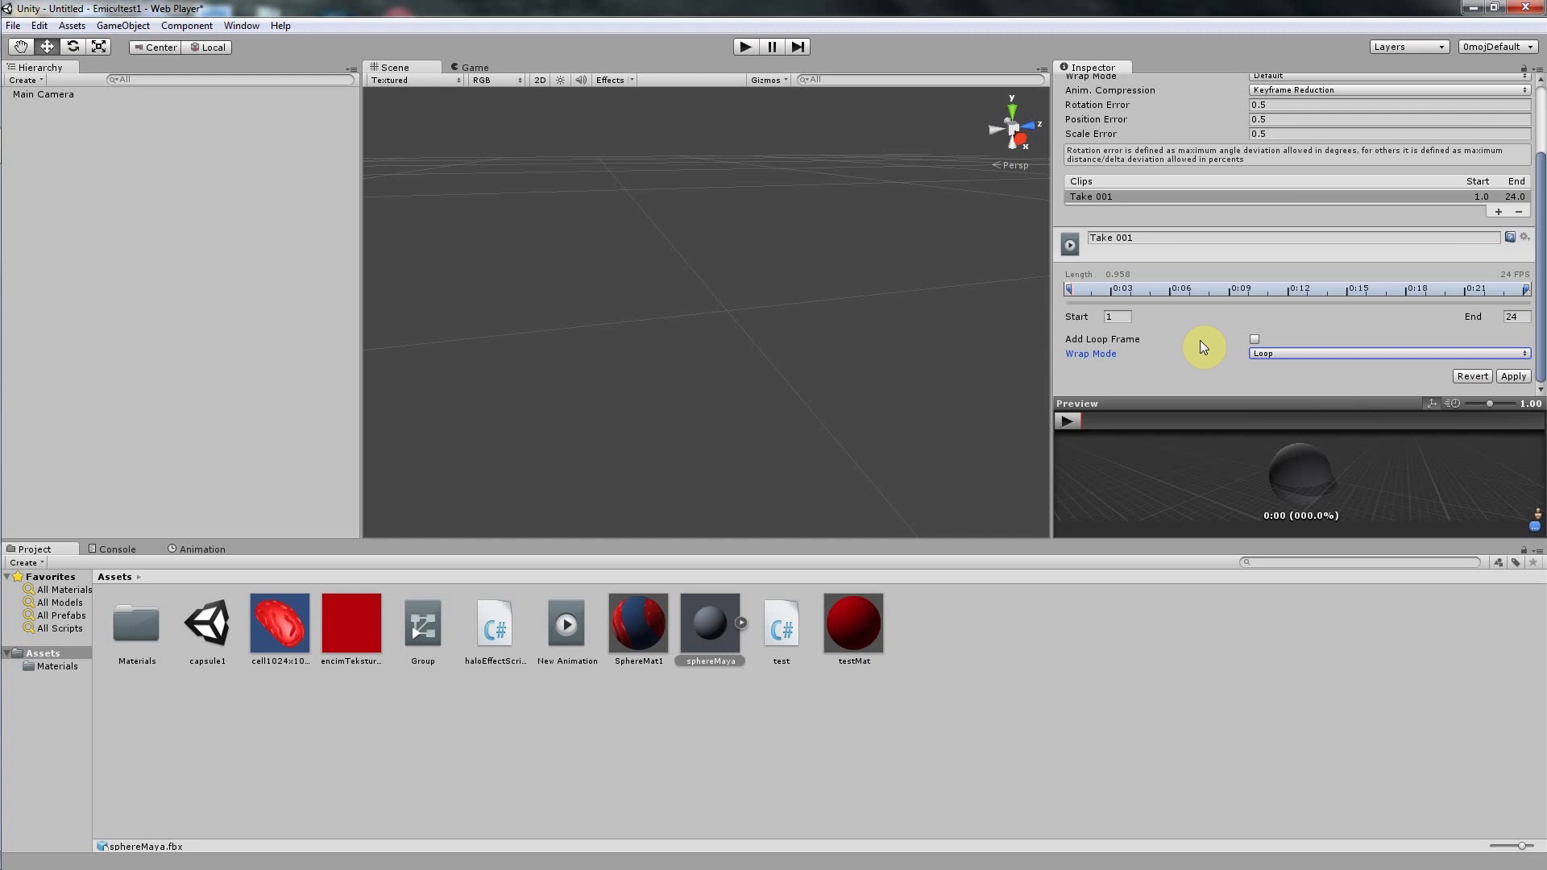
left_click(1139, 238)
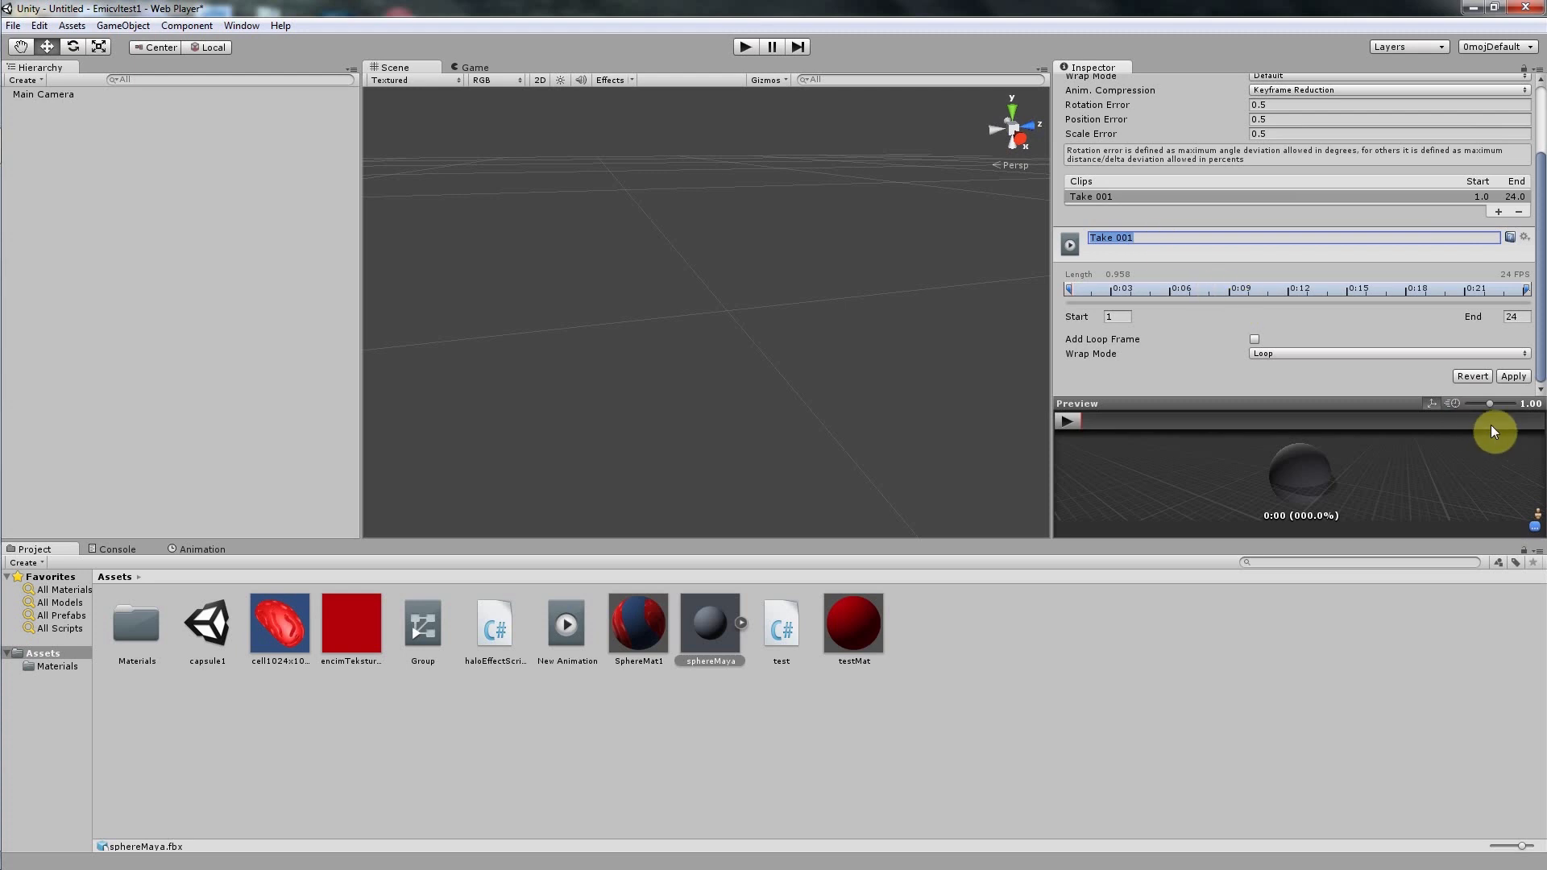
left_click(1513, 377)
Add the sphereMaya asset to the scene hierarchy and frame it in the Scene view
left_click(659, 758)
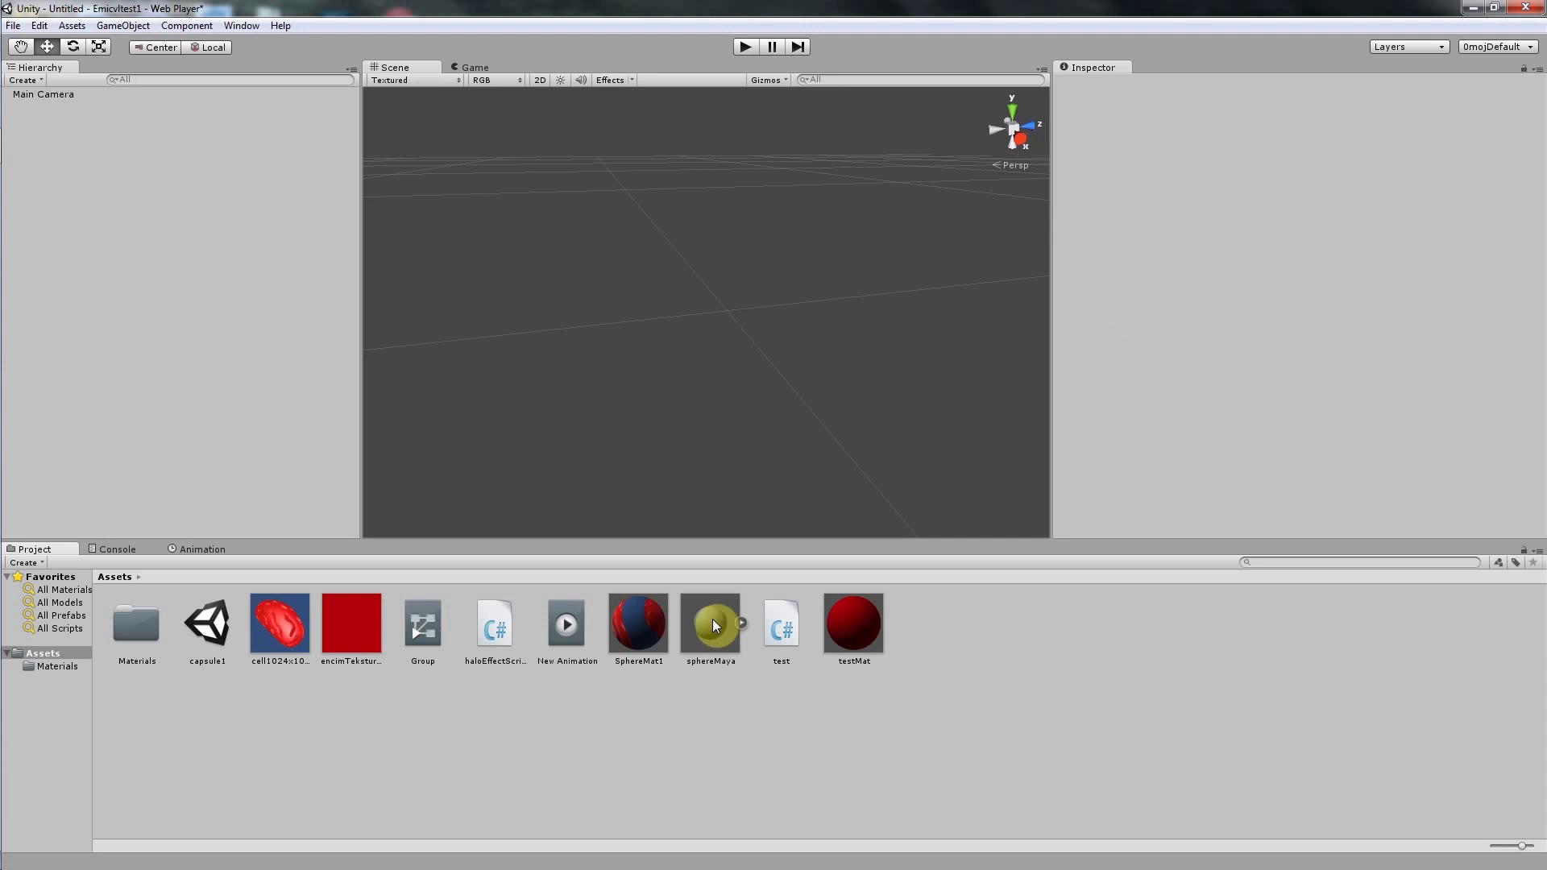
left_click_drag(712, 618, 180, 385)
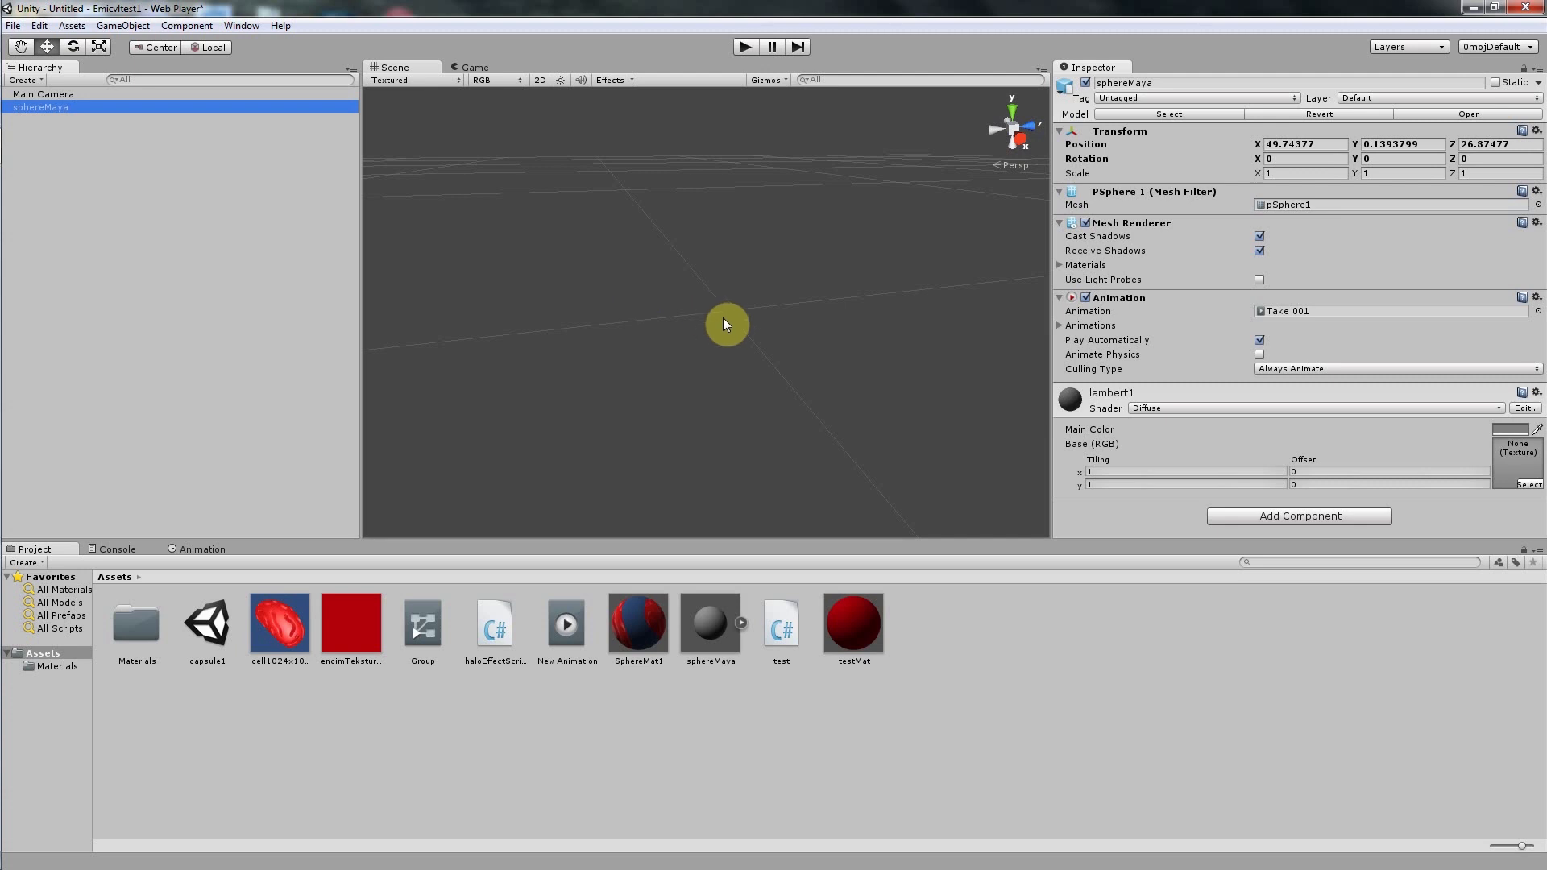
key("f")
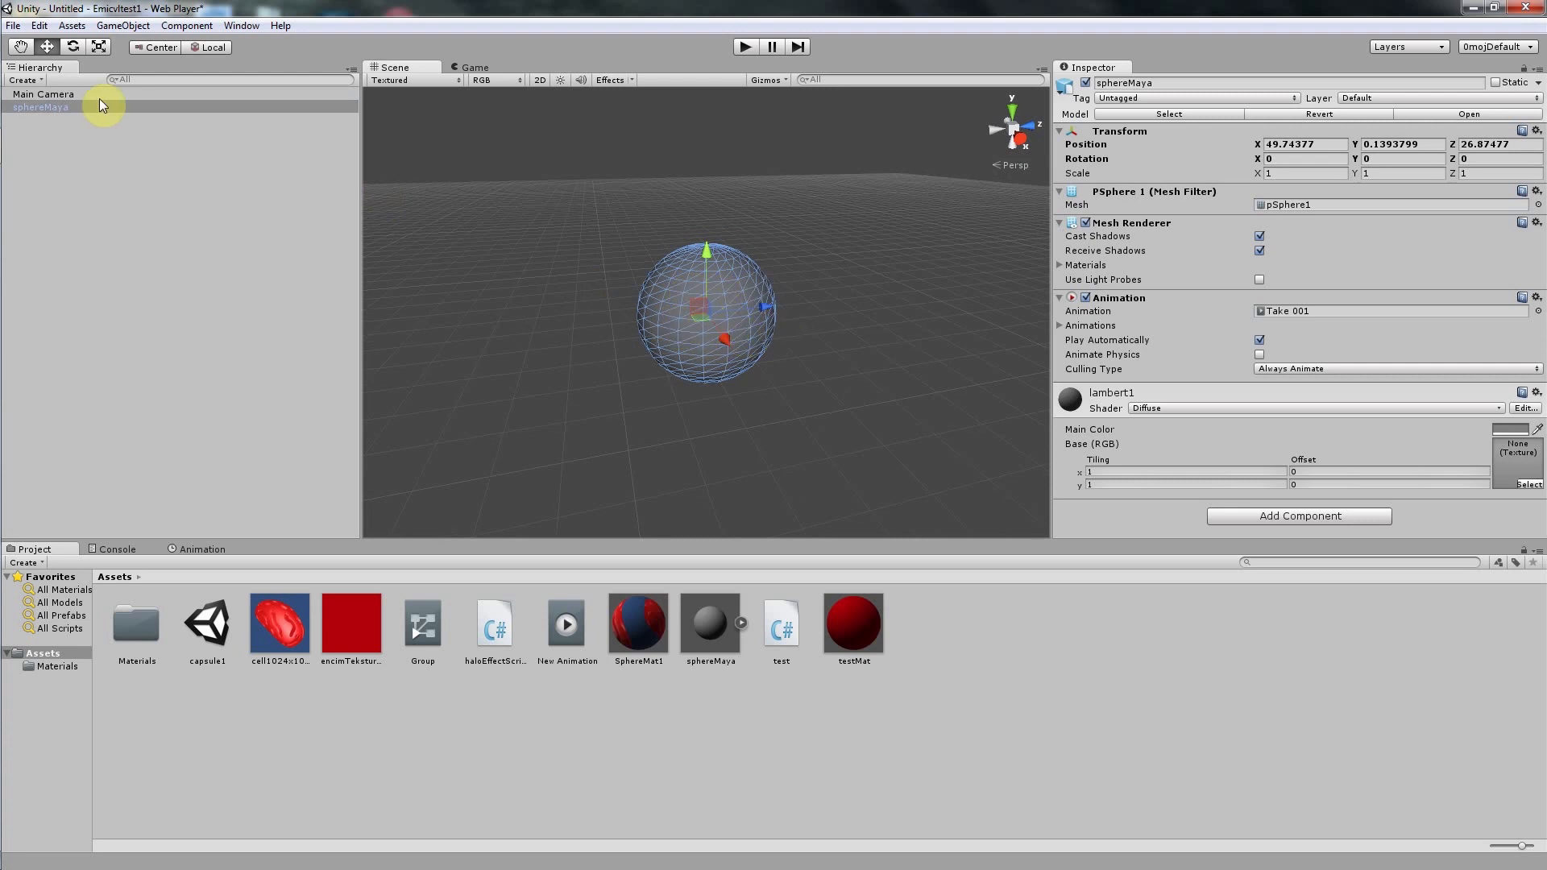
Move the Main Camera to about X 61.7, Y -6.8, Z -66.6 so that it views the sphere
left_click(65, 93)
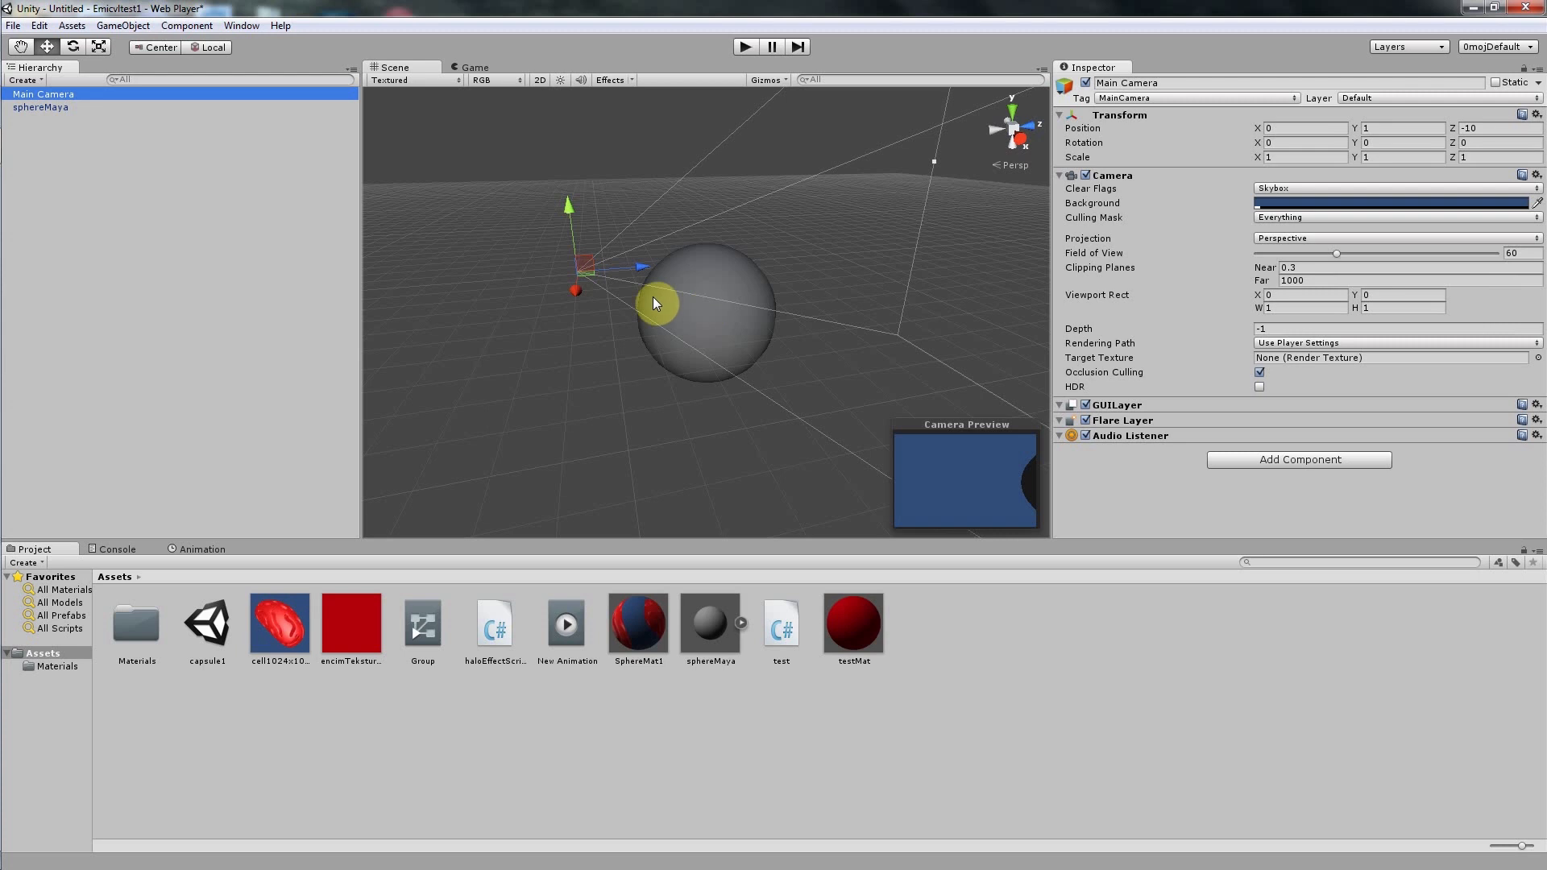
left_click_drag(641, 264, 485, 262)
left_click(413, 219)
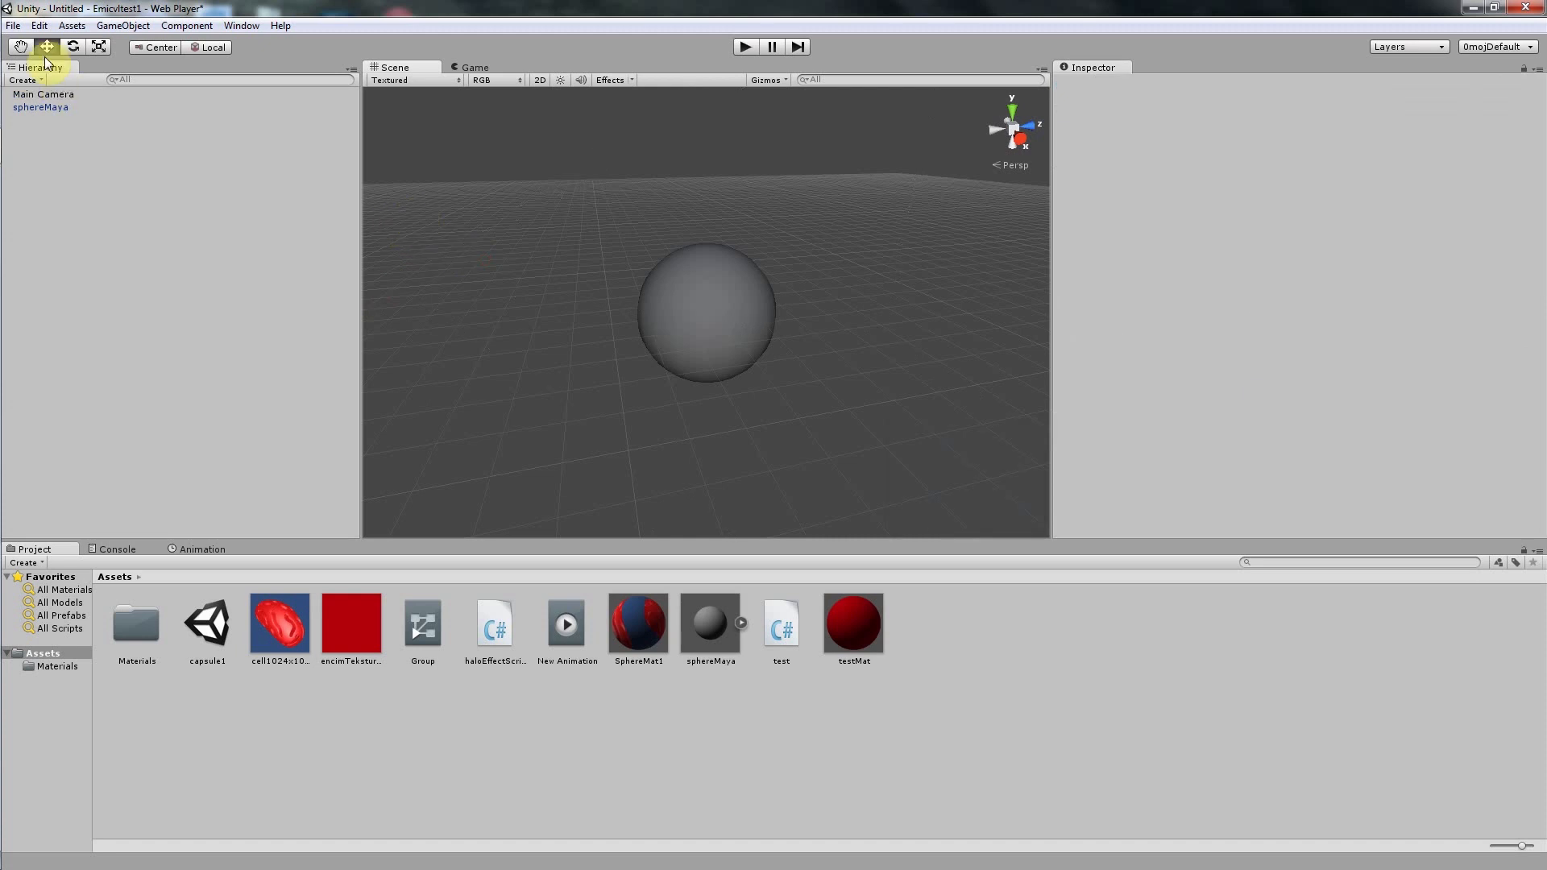
left_click(40, 95)
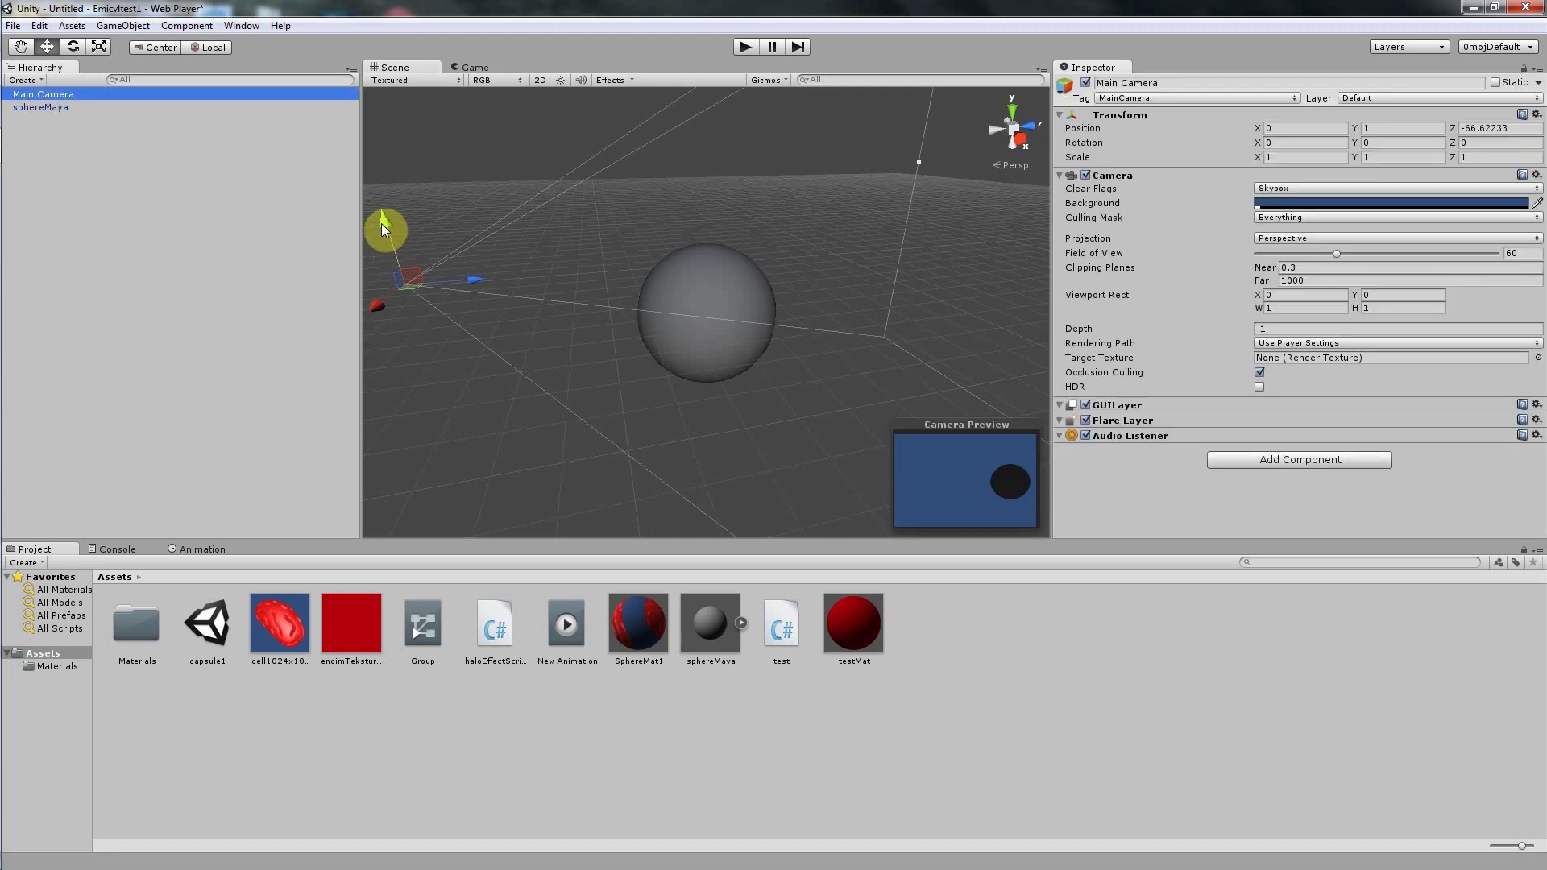
left_click_drag(385, 224, 385, 249)
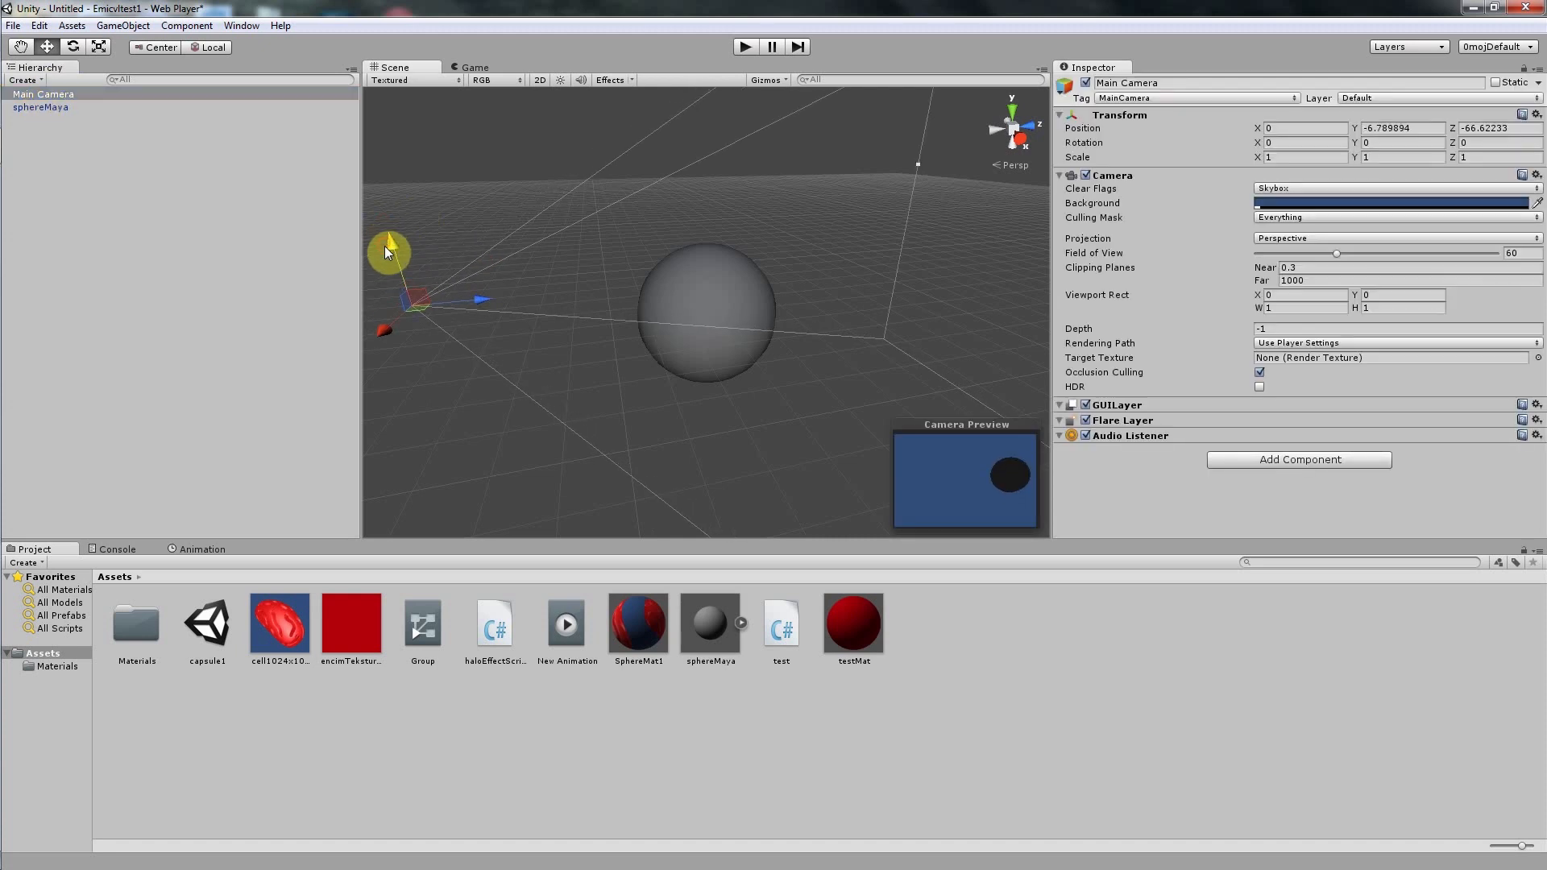
left_click_drag(380, 334, 326, 411)
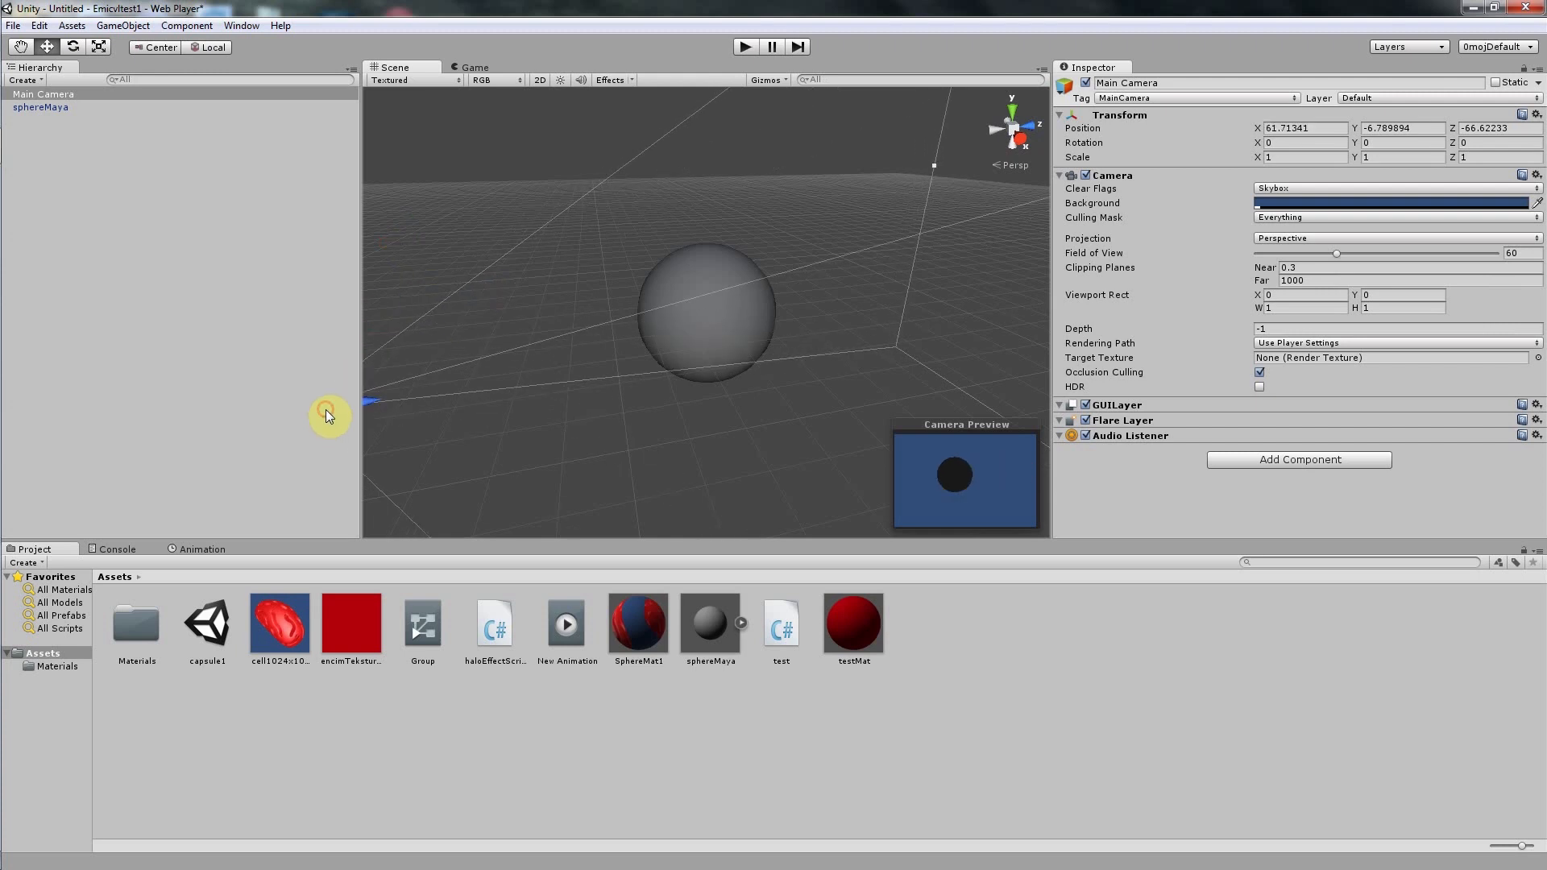
Play the scene to check the sphere's looping animation, stop playback and clear the selection
left_click(744, 45)
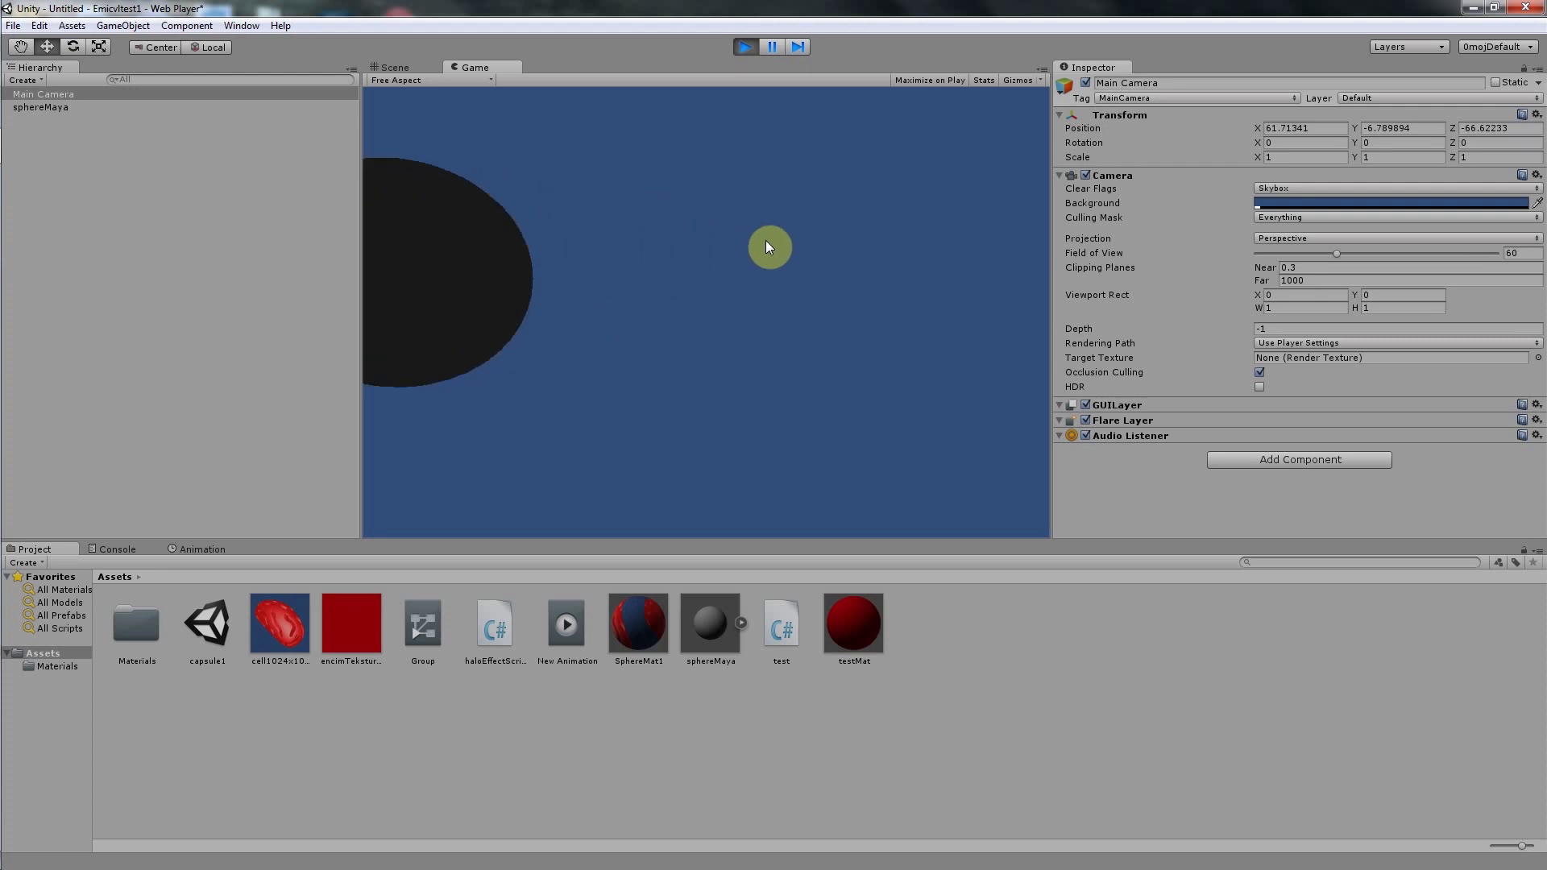
left_click(746, 47)
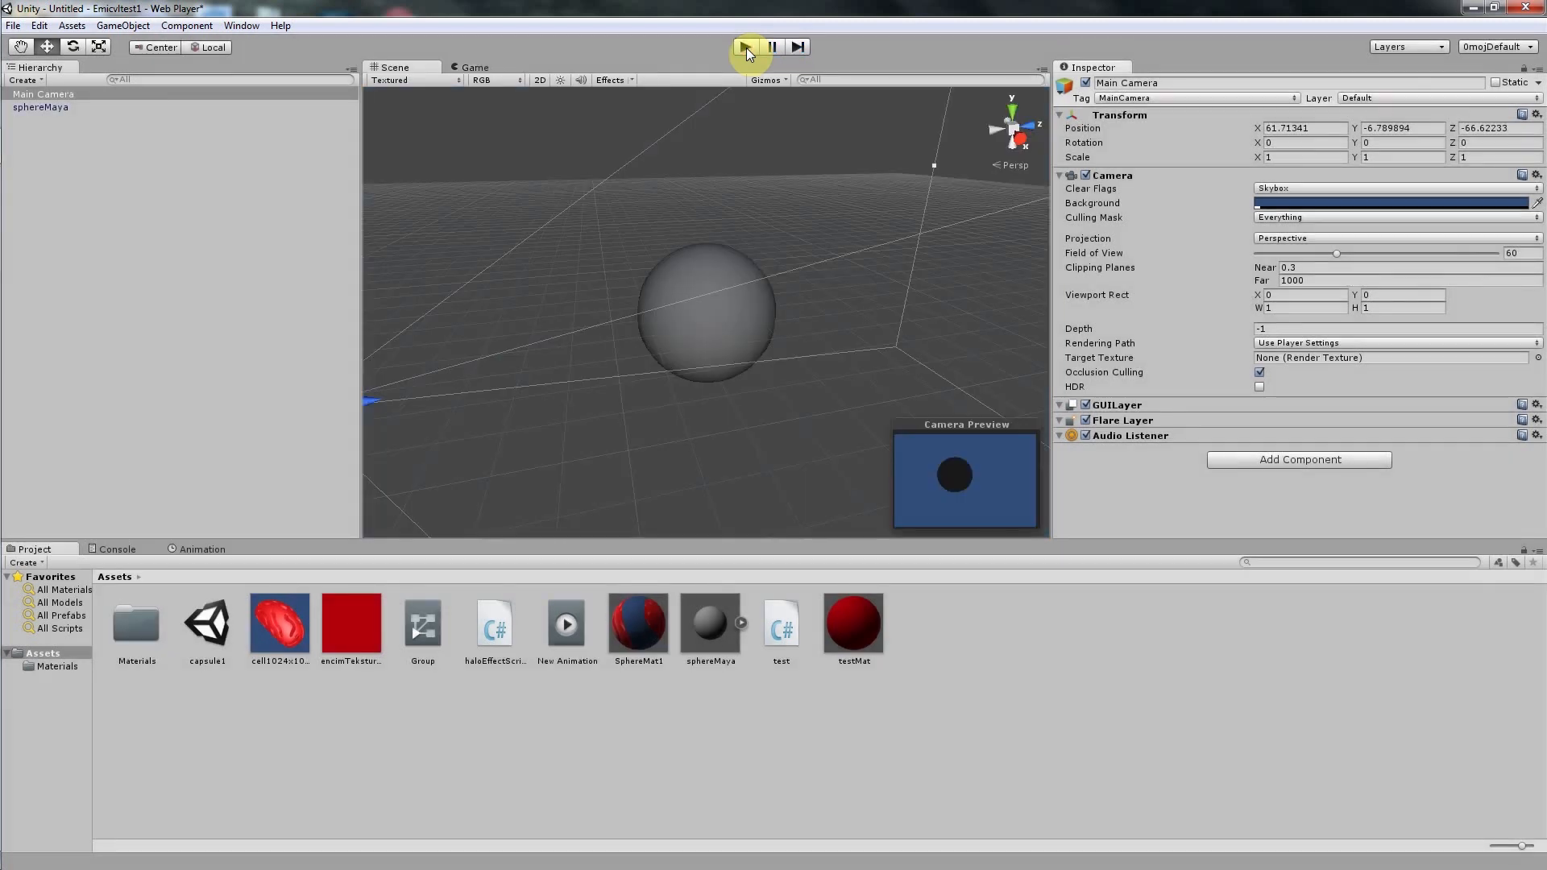
left_click(157, 192)
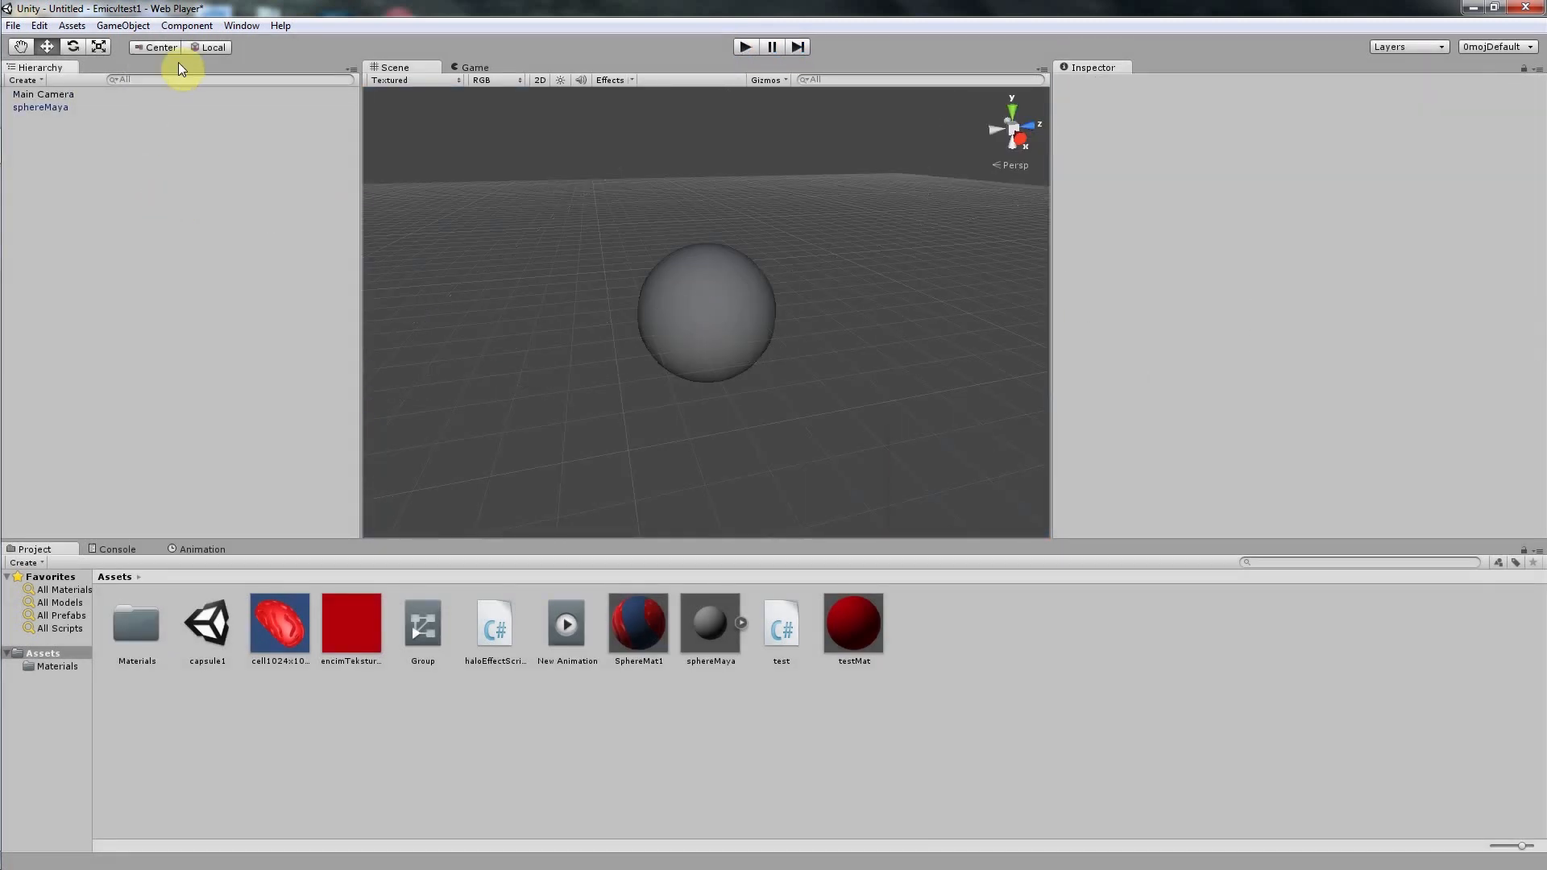
Create a Directional Light and move it away from the sphere to about X -38.4, Y 0.1, Z -24
left_click(112, 27)
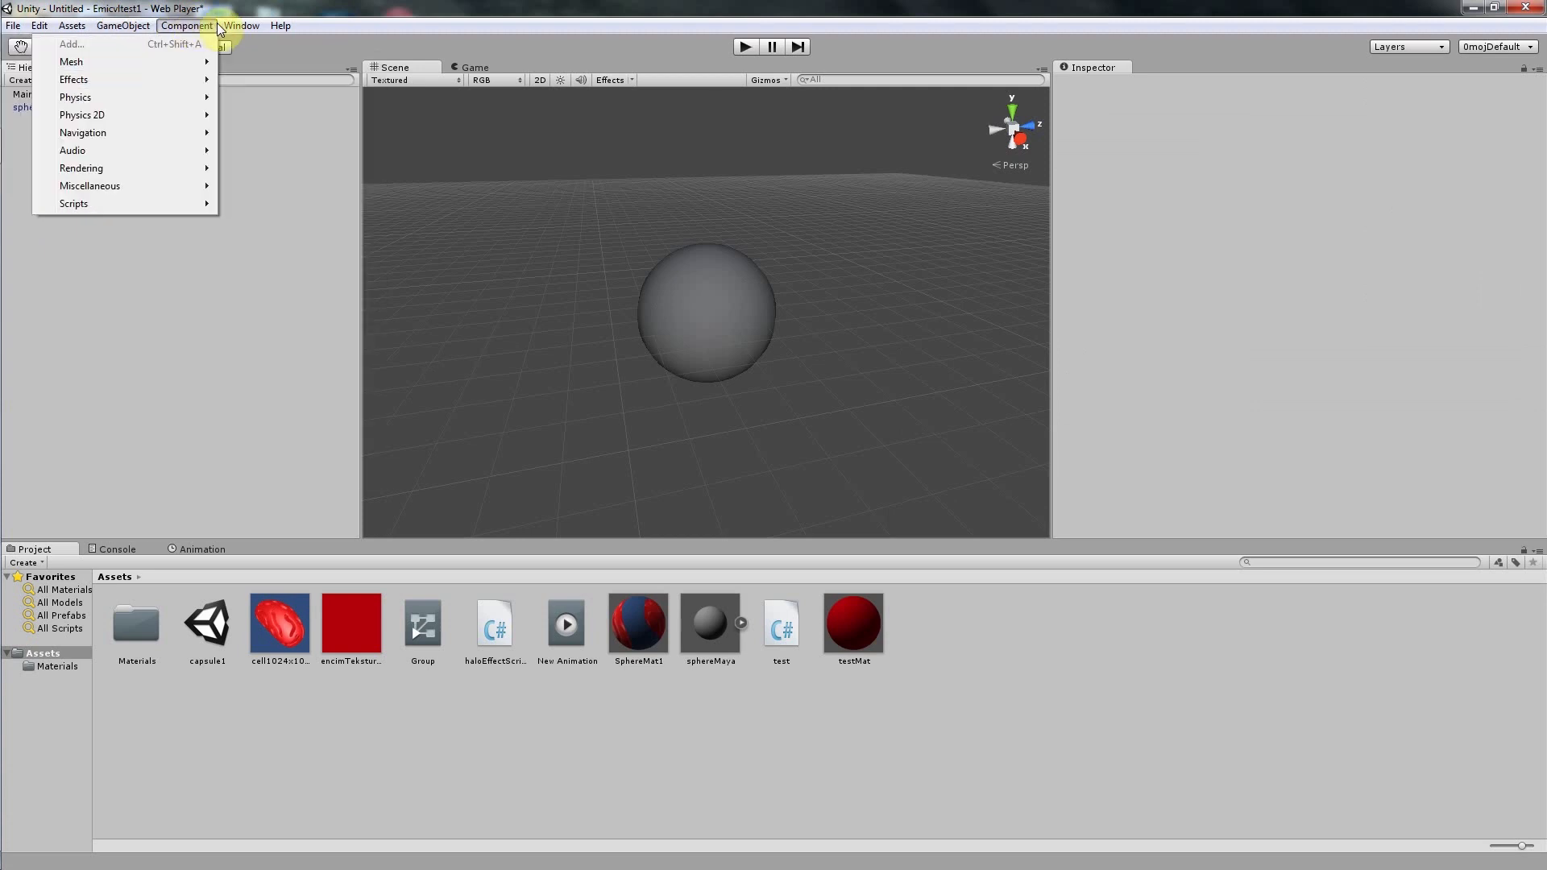
mouse_move(213, 63)
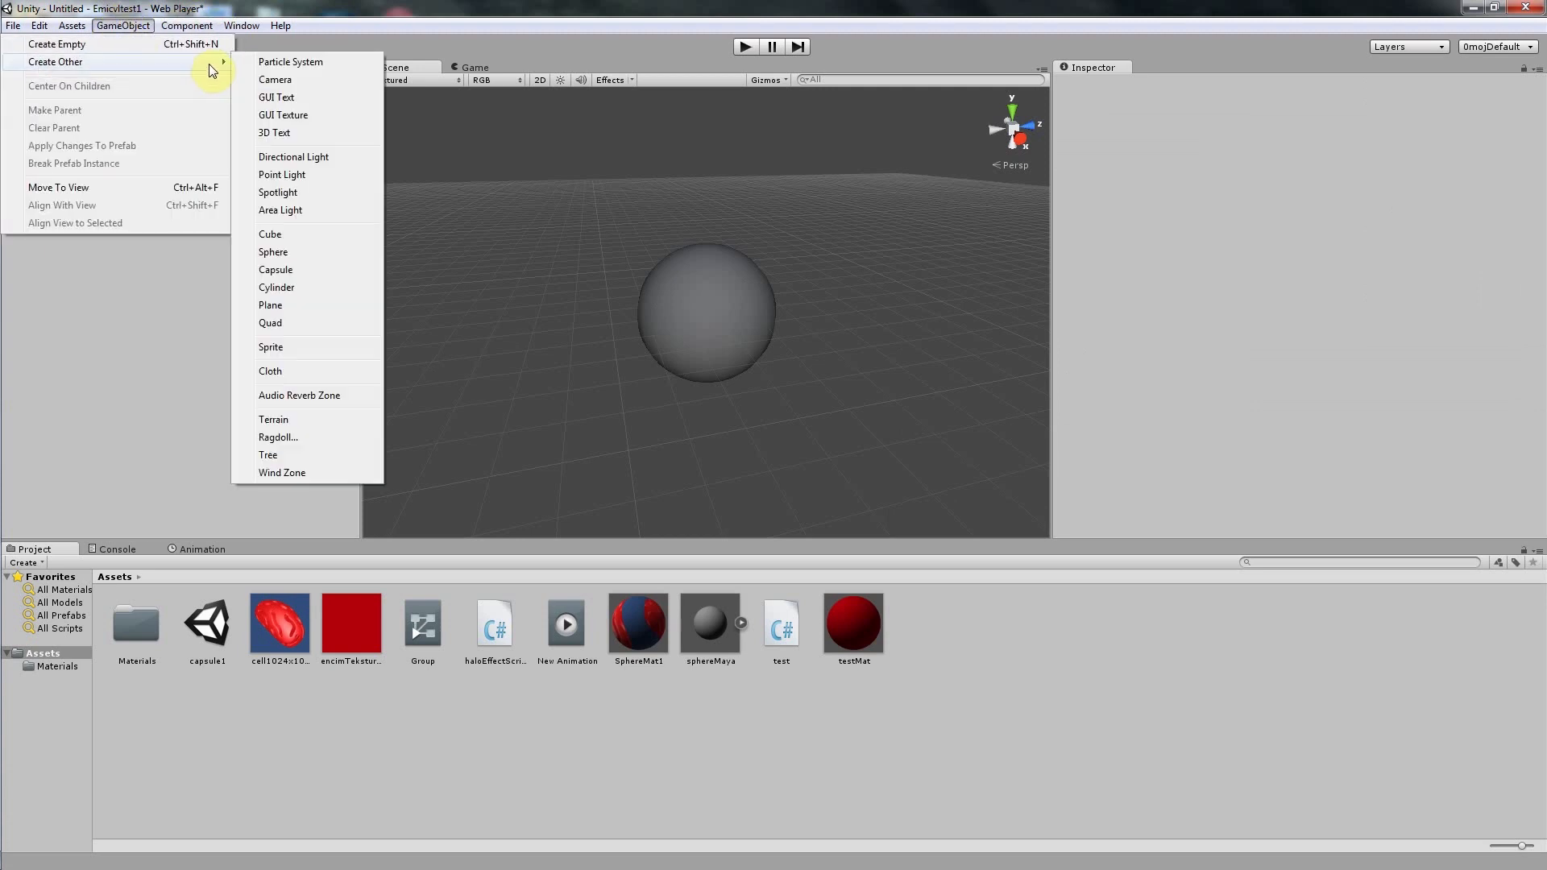
left_click(299, 160)
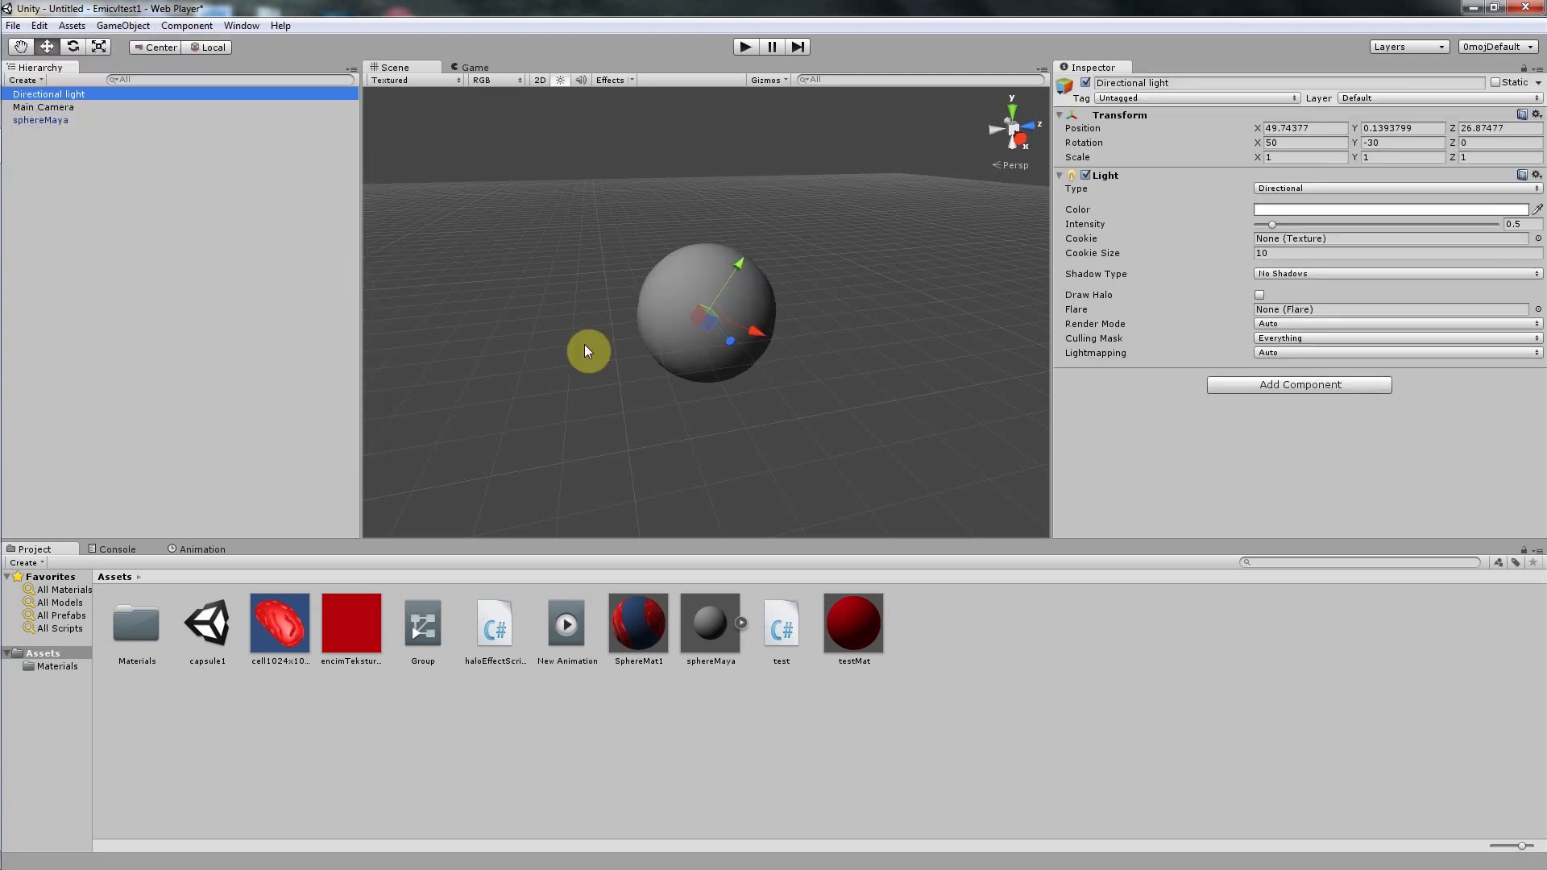
left_click_drag(755, 331, 495, 267)
left_click(908, 324)
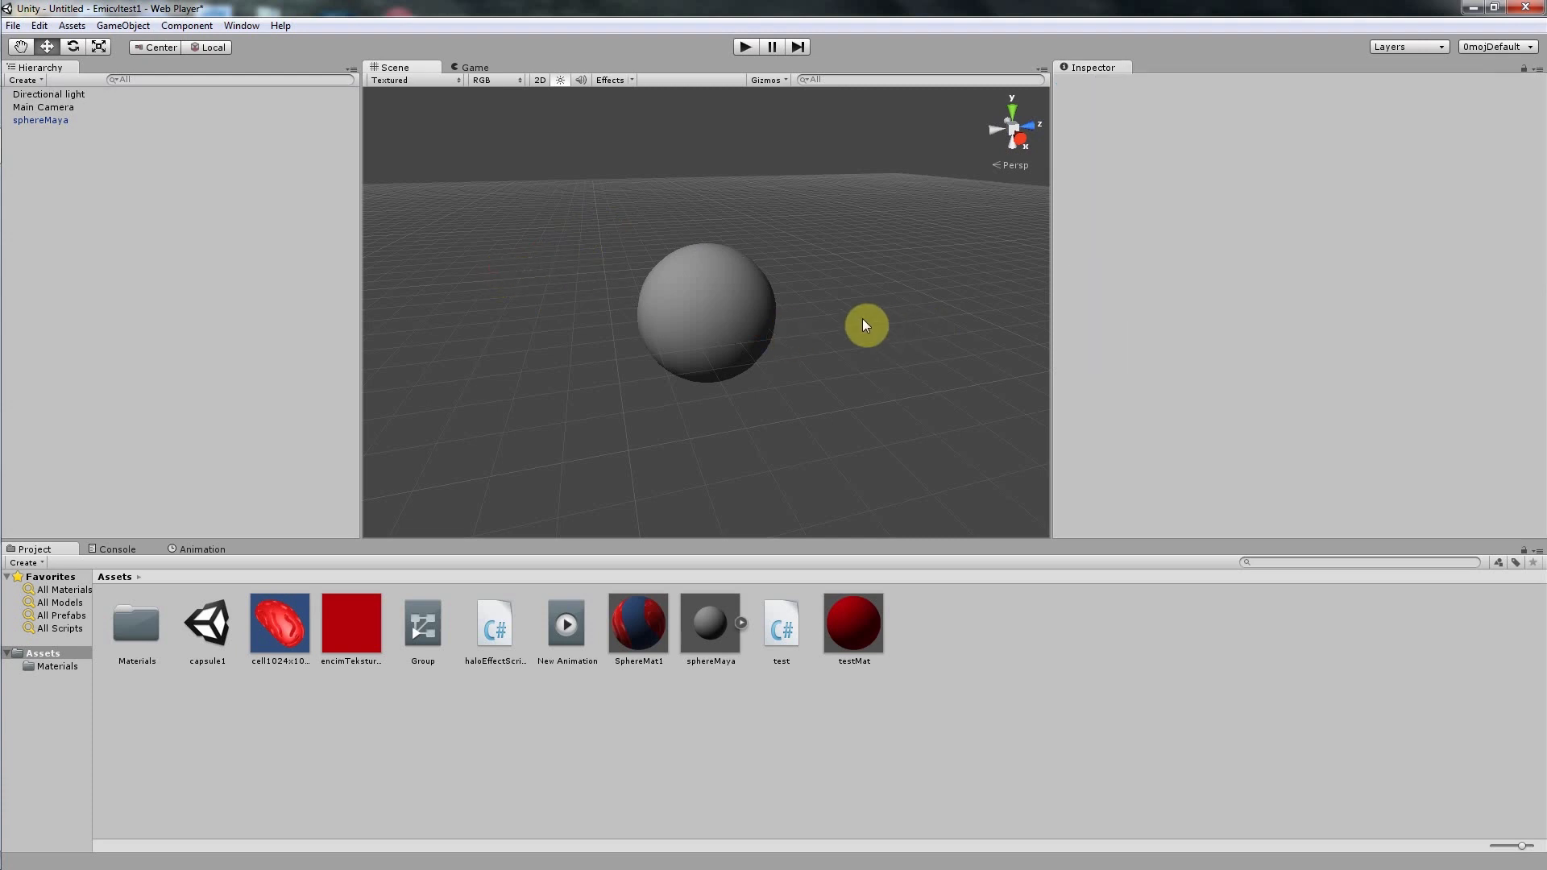
Raise the Directional Light above the sphere to about X -64, Y 43.1, Z 20.3
scroll(864, 325, "down", 5)
scroll(864, 326, "down", 4)
left_click_drag(742, 311, 778, 311, "alt")
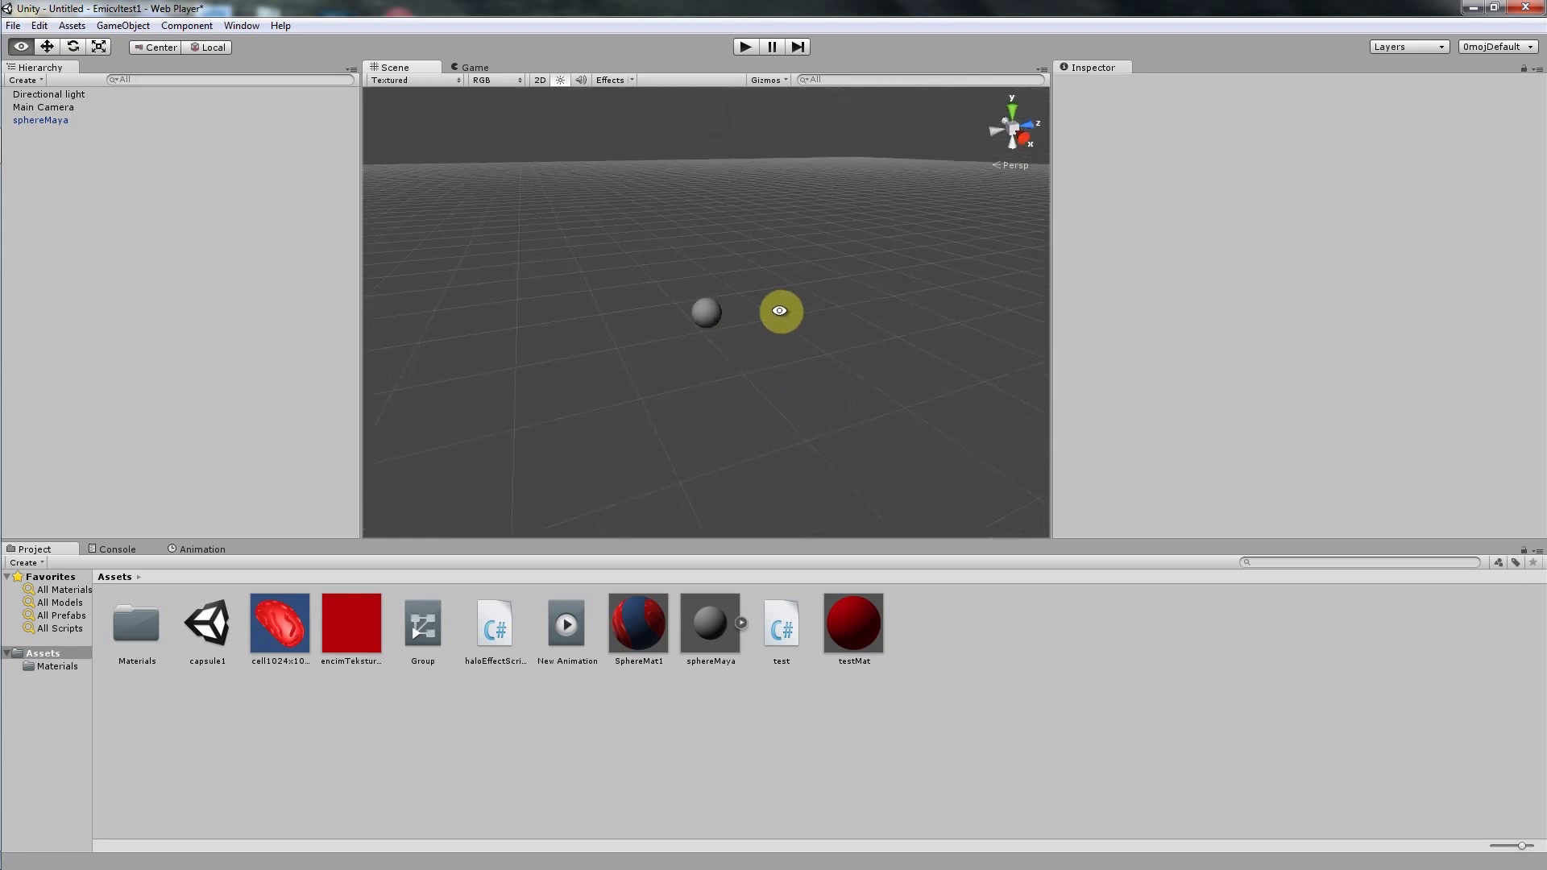
left_click(57, 109)
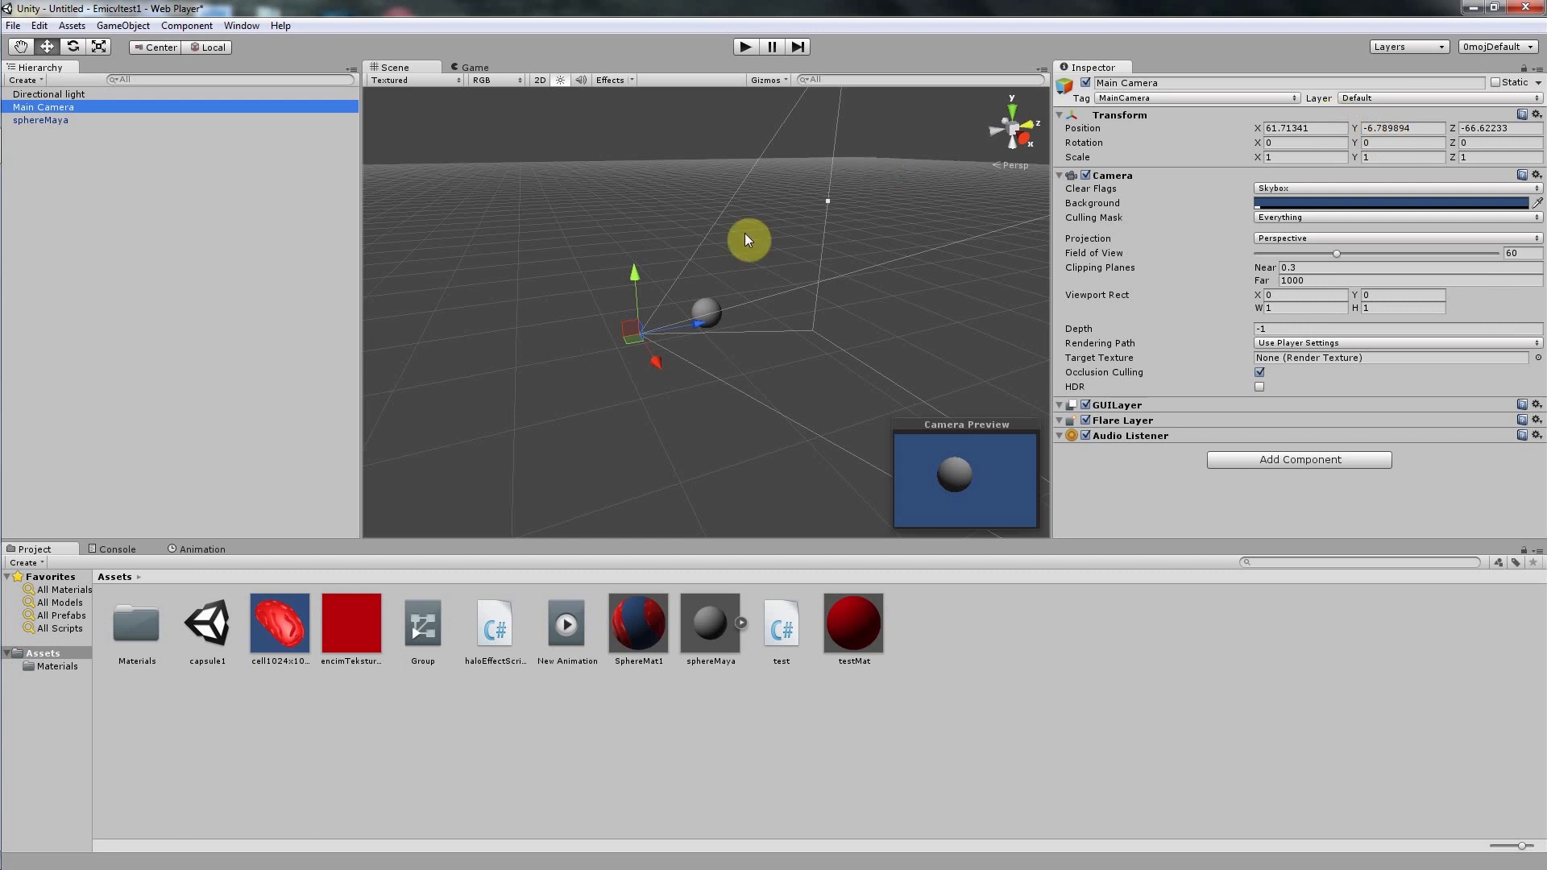
left_click(40, 95)
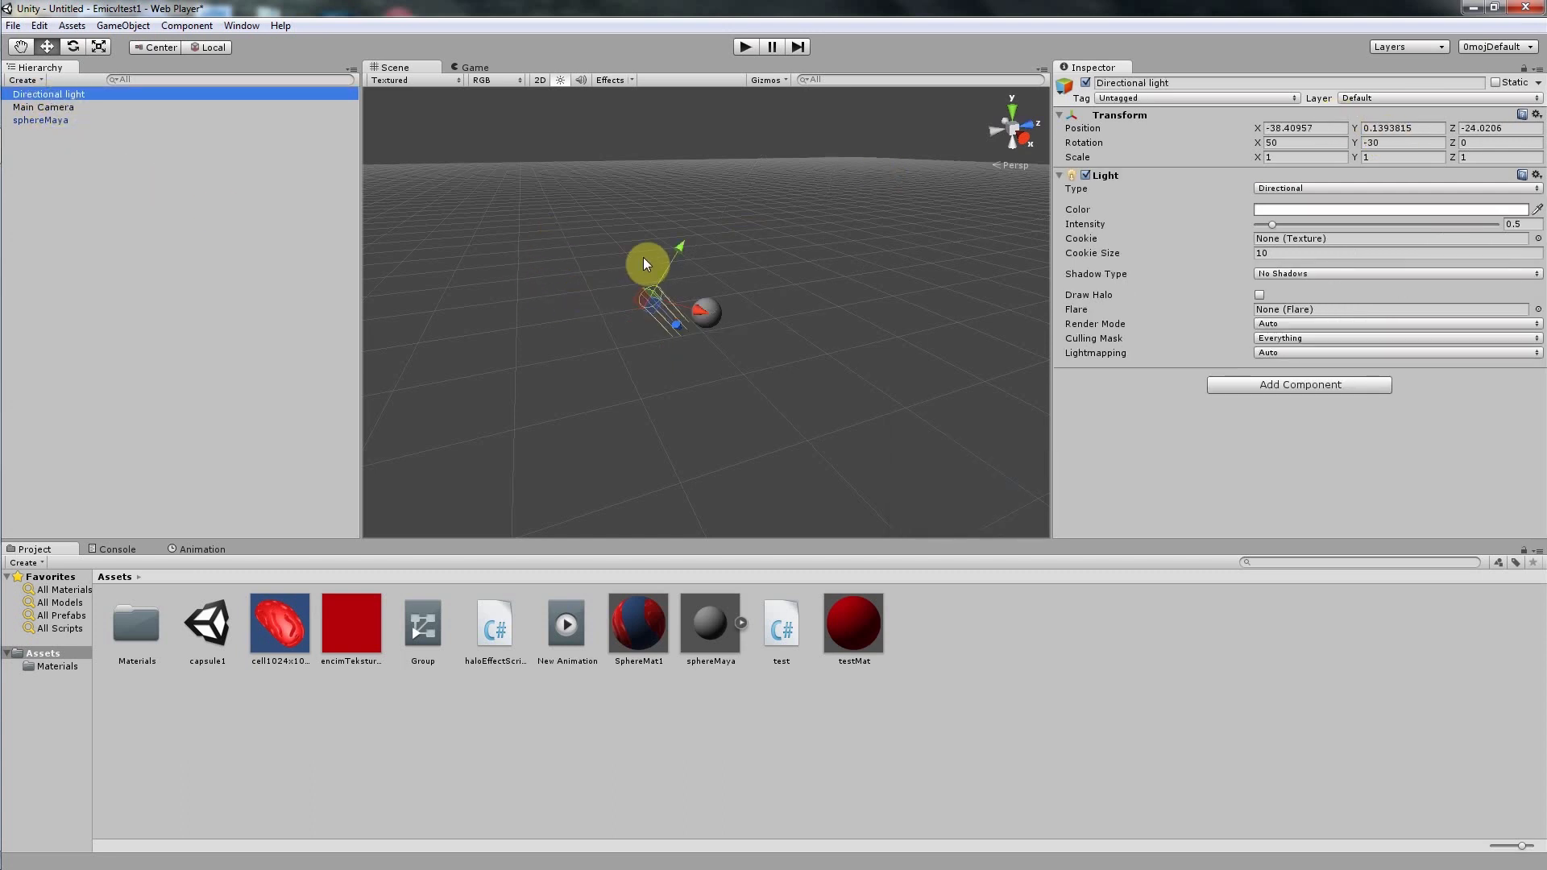
left_click_drag(678, 249, 704, 209)
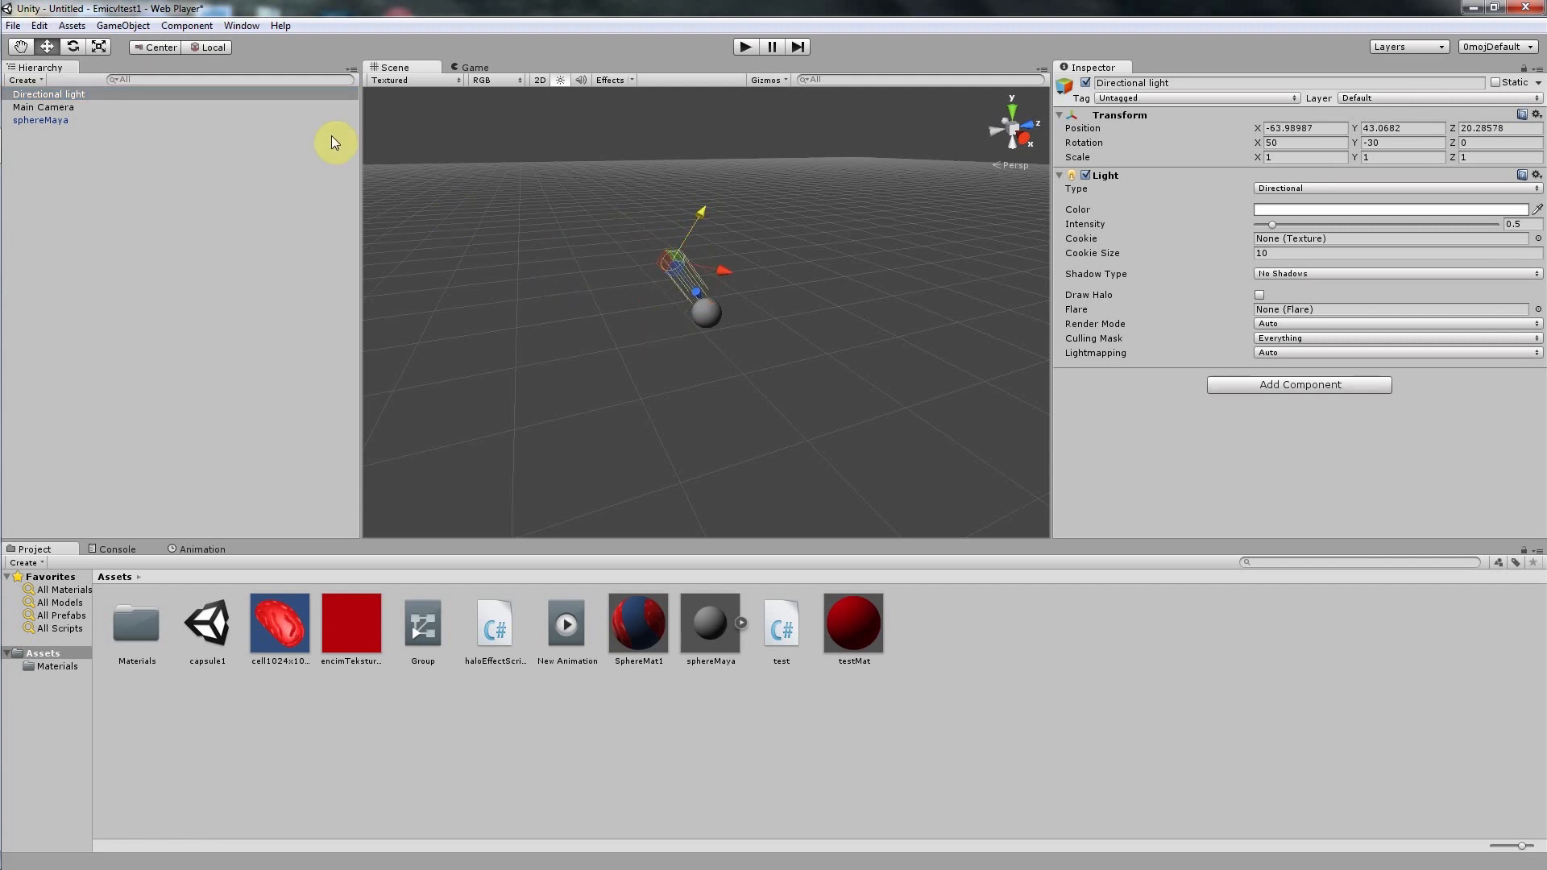
Check the Main Camera's preview of the lit sphere, play the scene and stop it
left_click(46, 108)
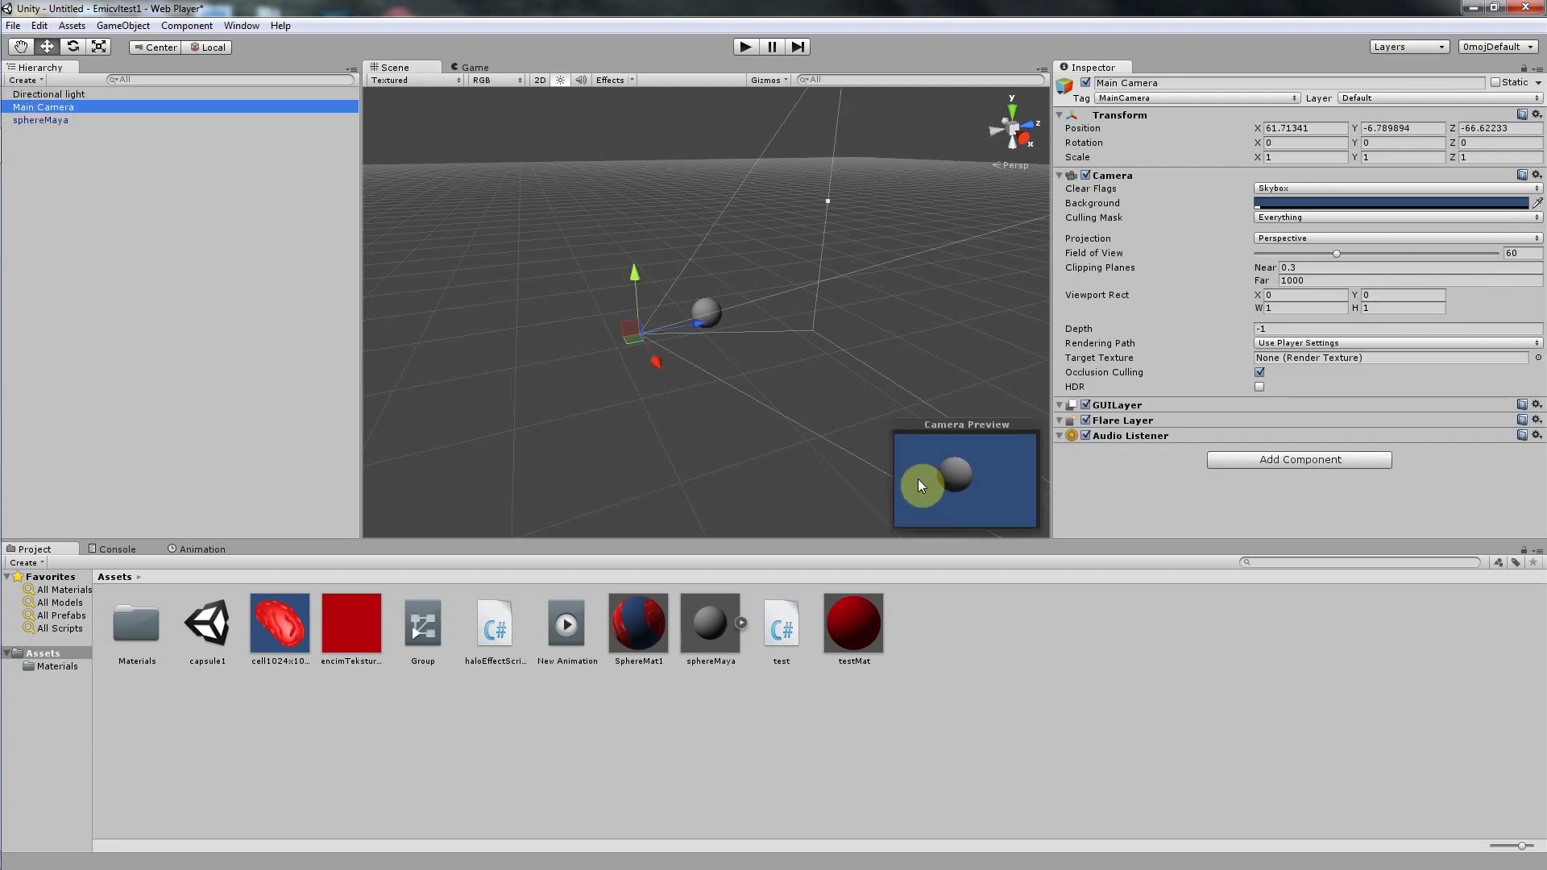
left_click(743, 49)
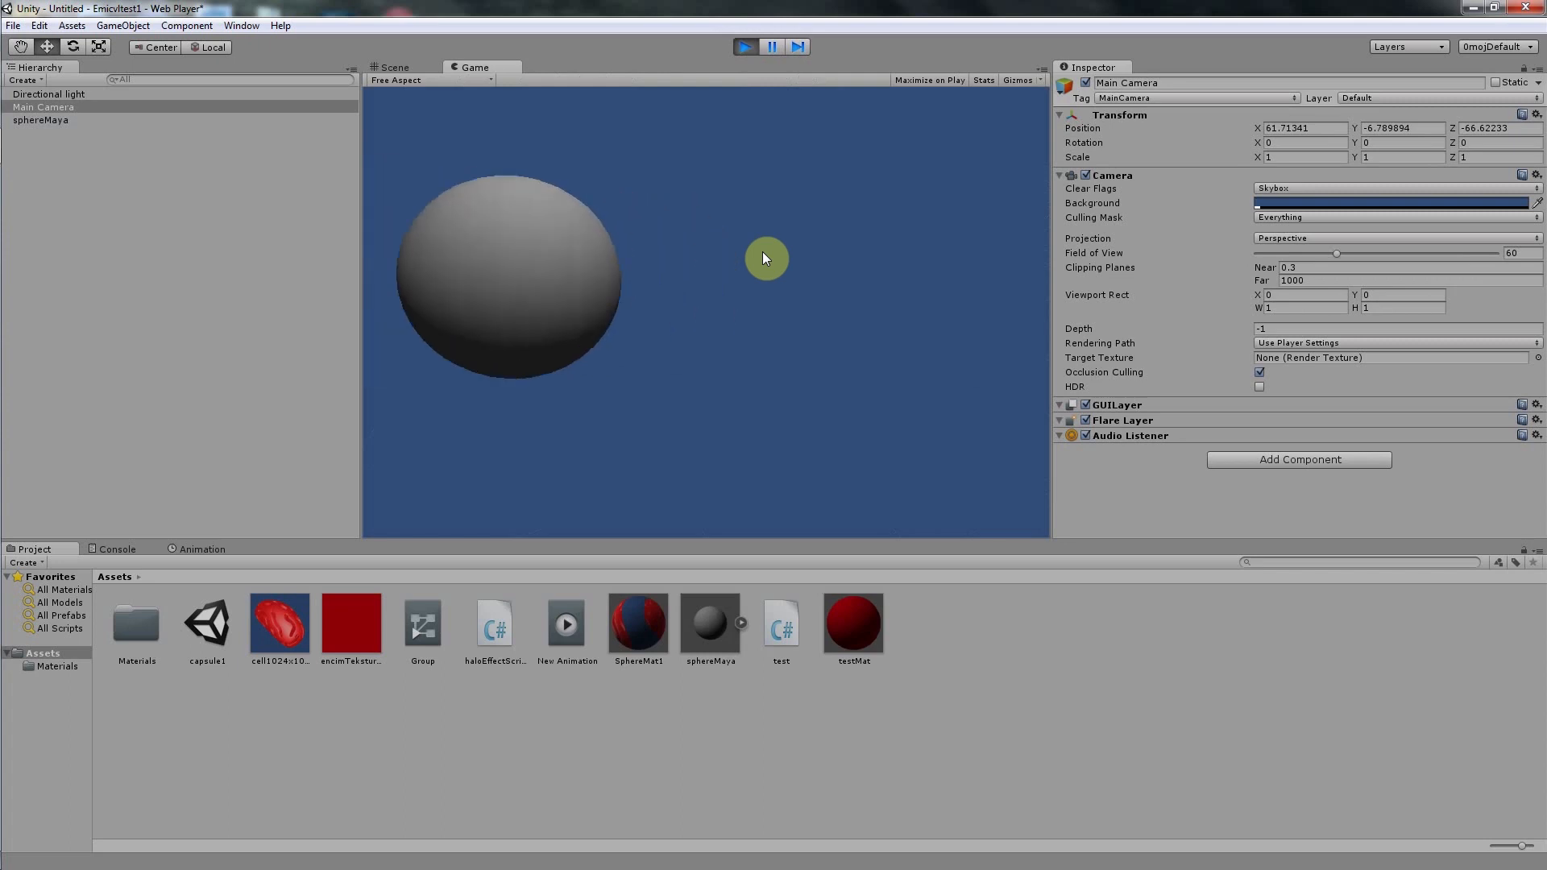
left_click(748, 48)
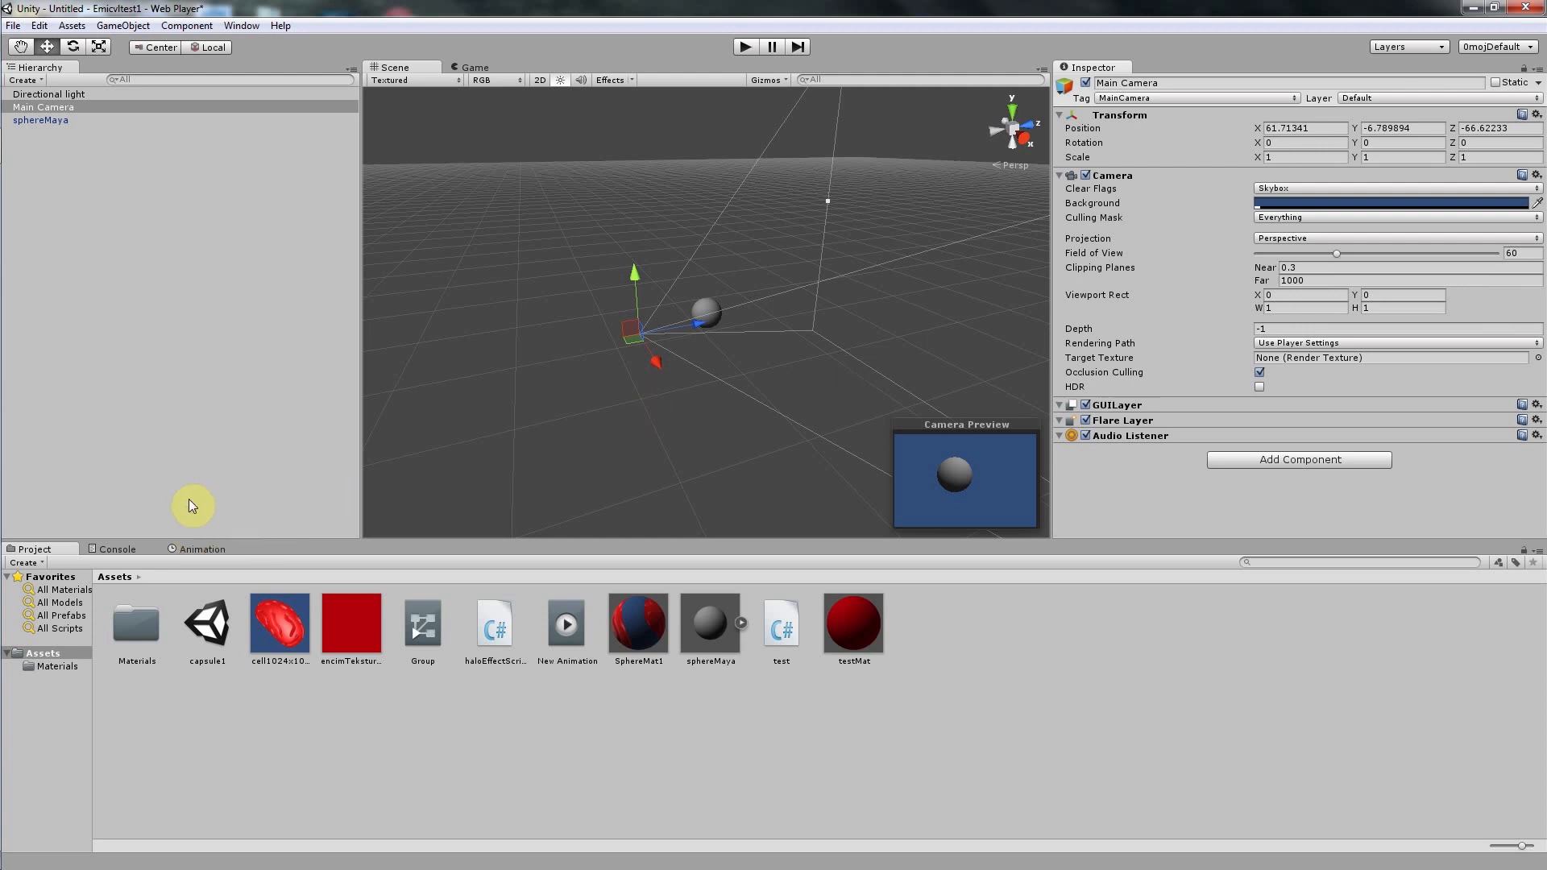
Examine sphereMaya's Take 001 keyframes on the animation timeline and preview the clip from the first frame
left_click(196, 546)
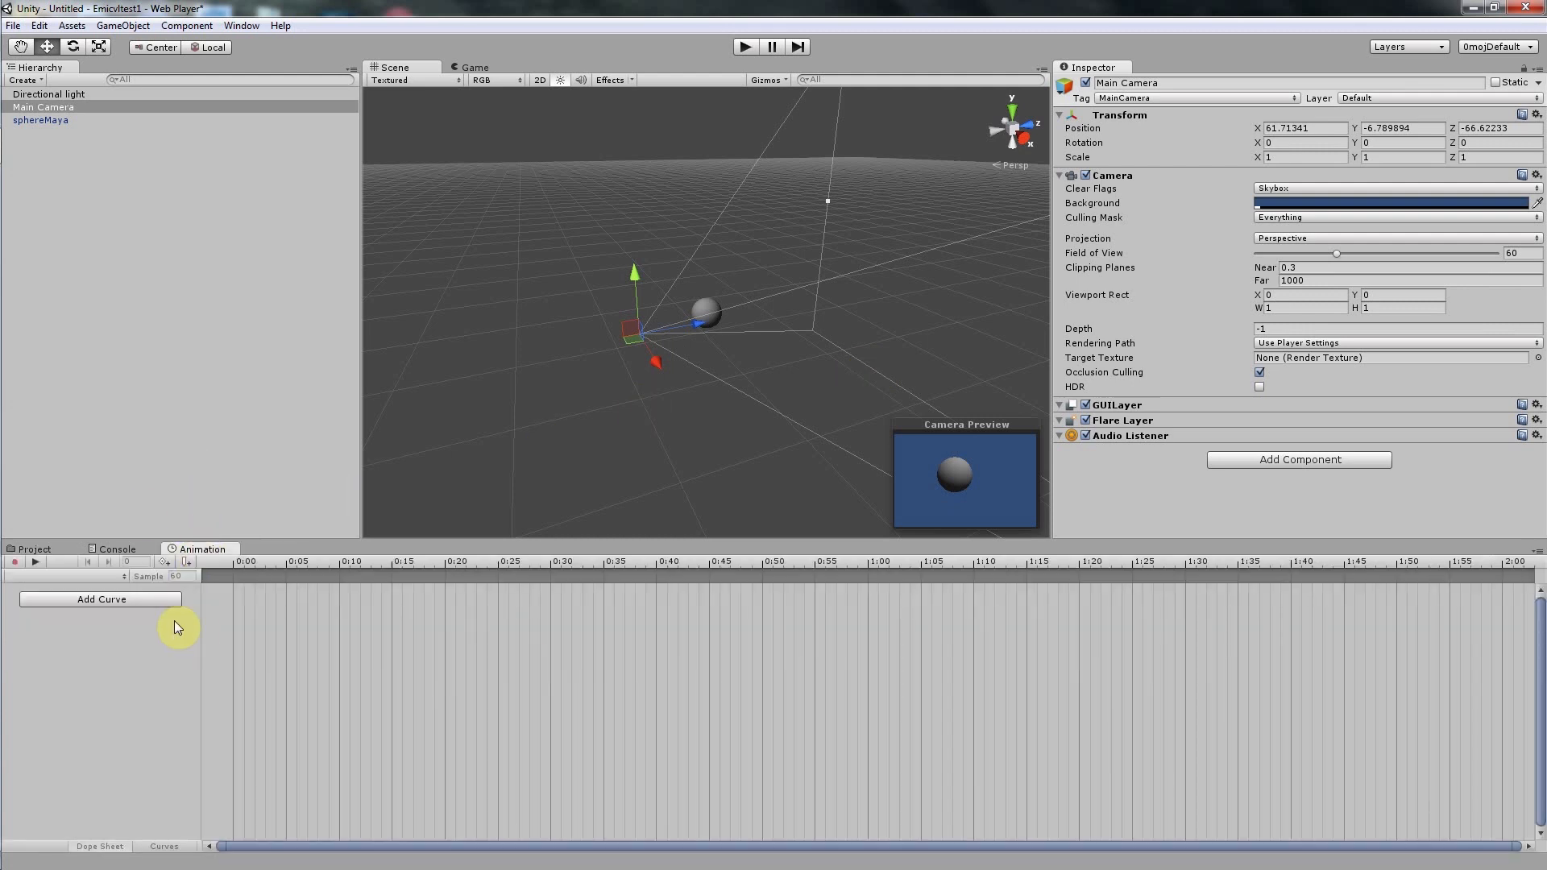
left_click(52, 120)
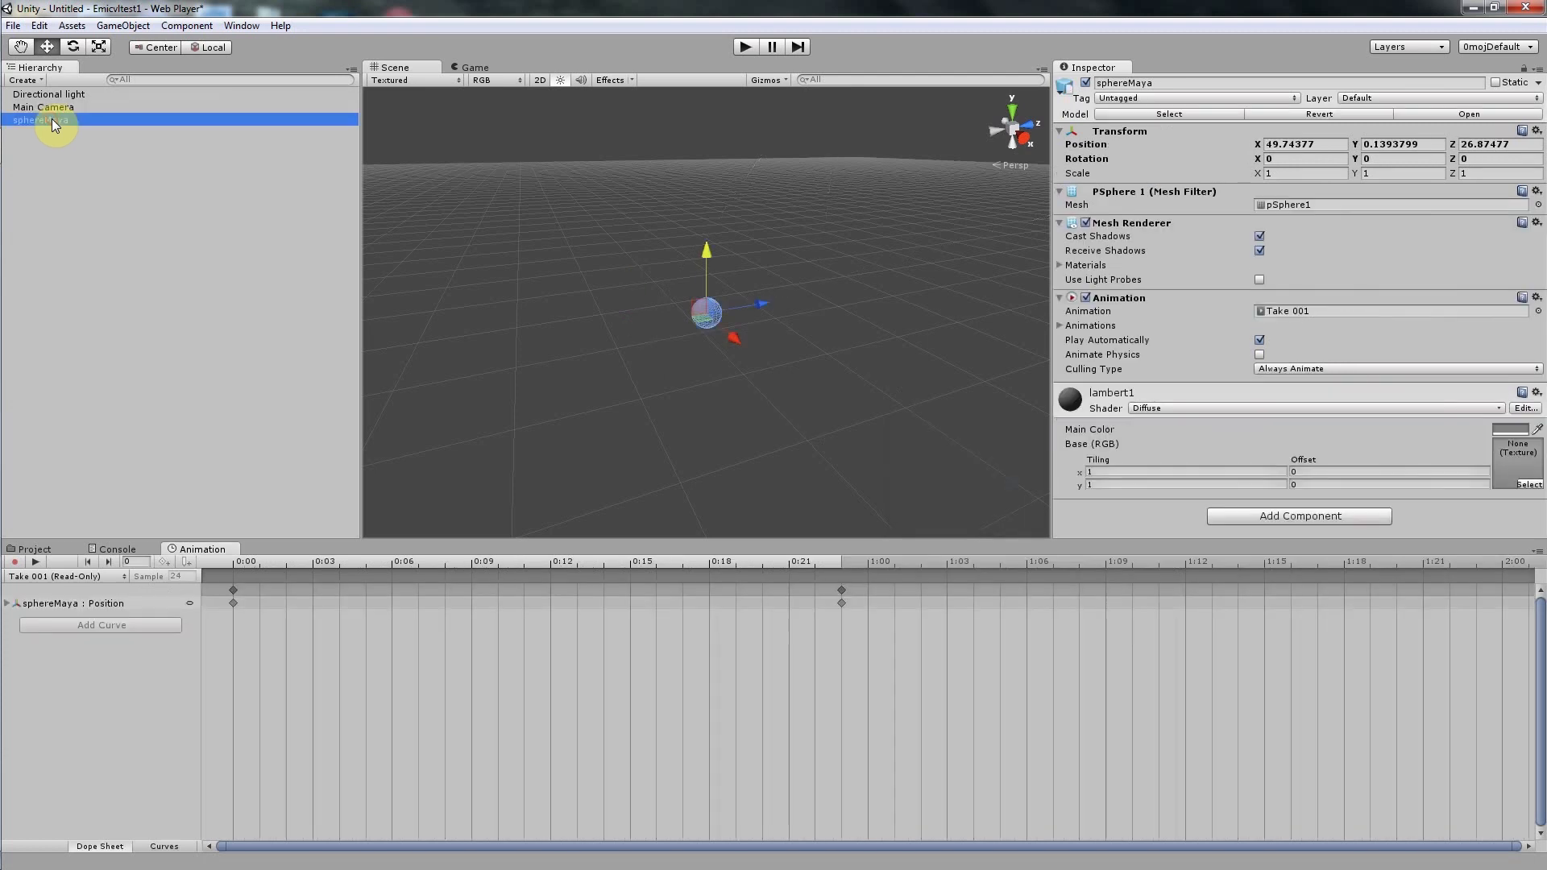
left_click(234, 562)
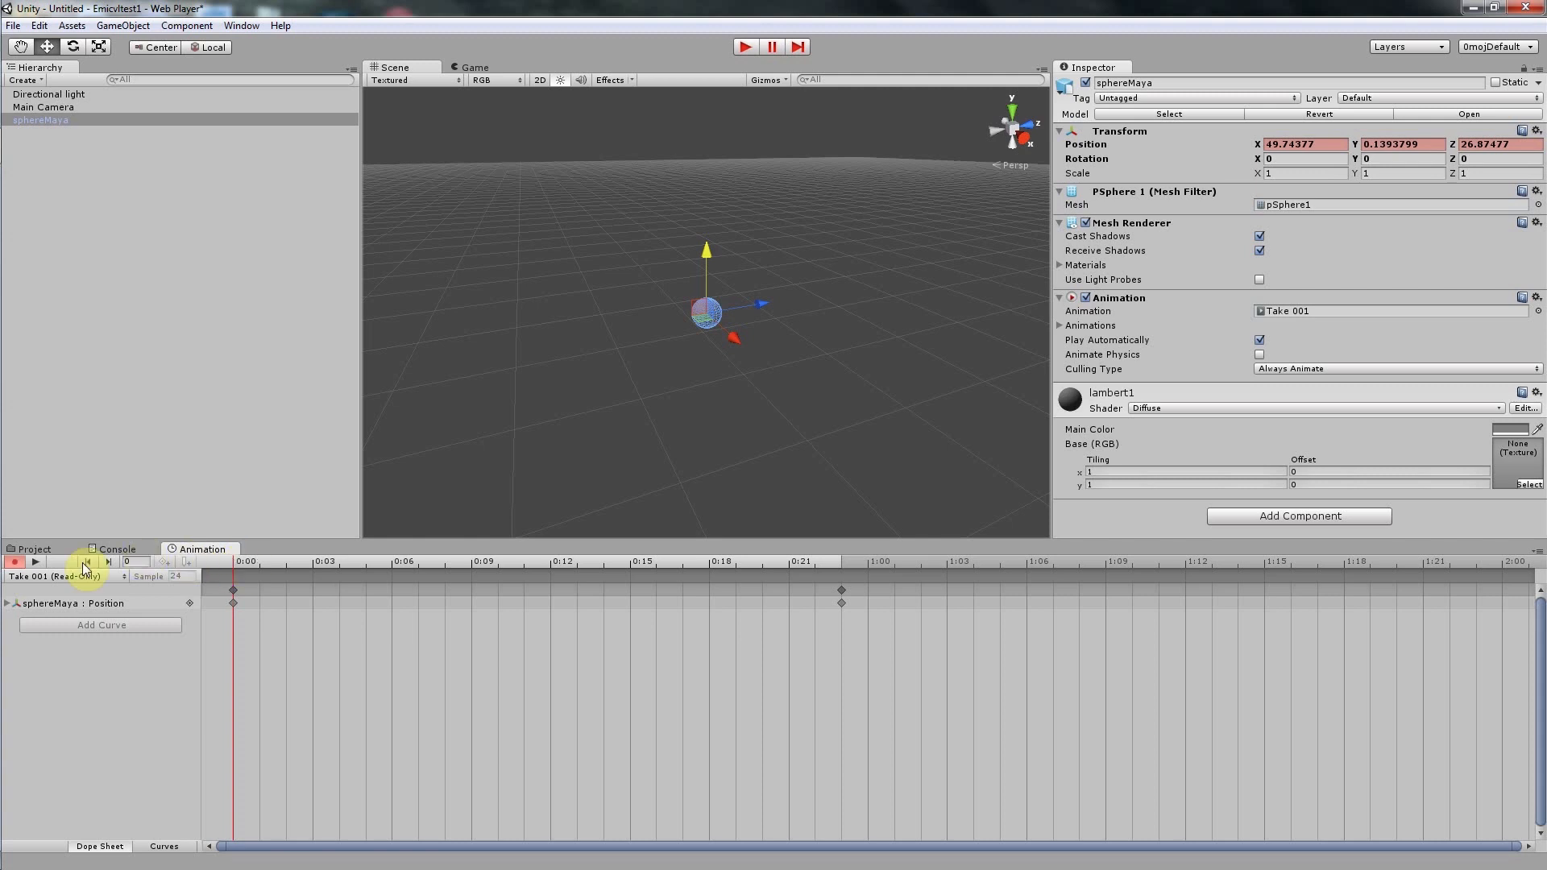
left_click(35, 561)
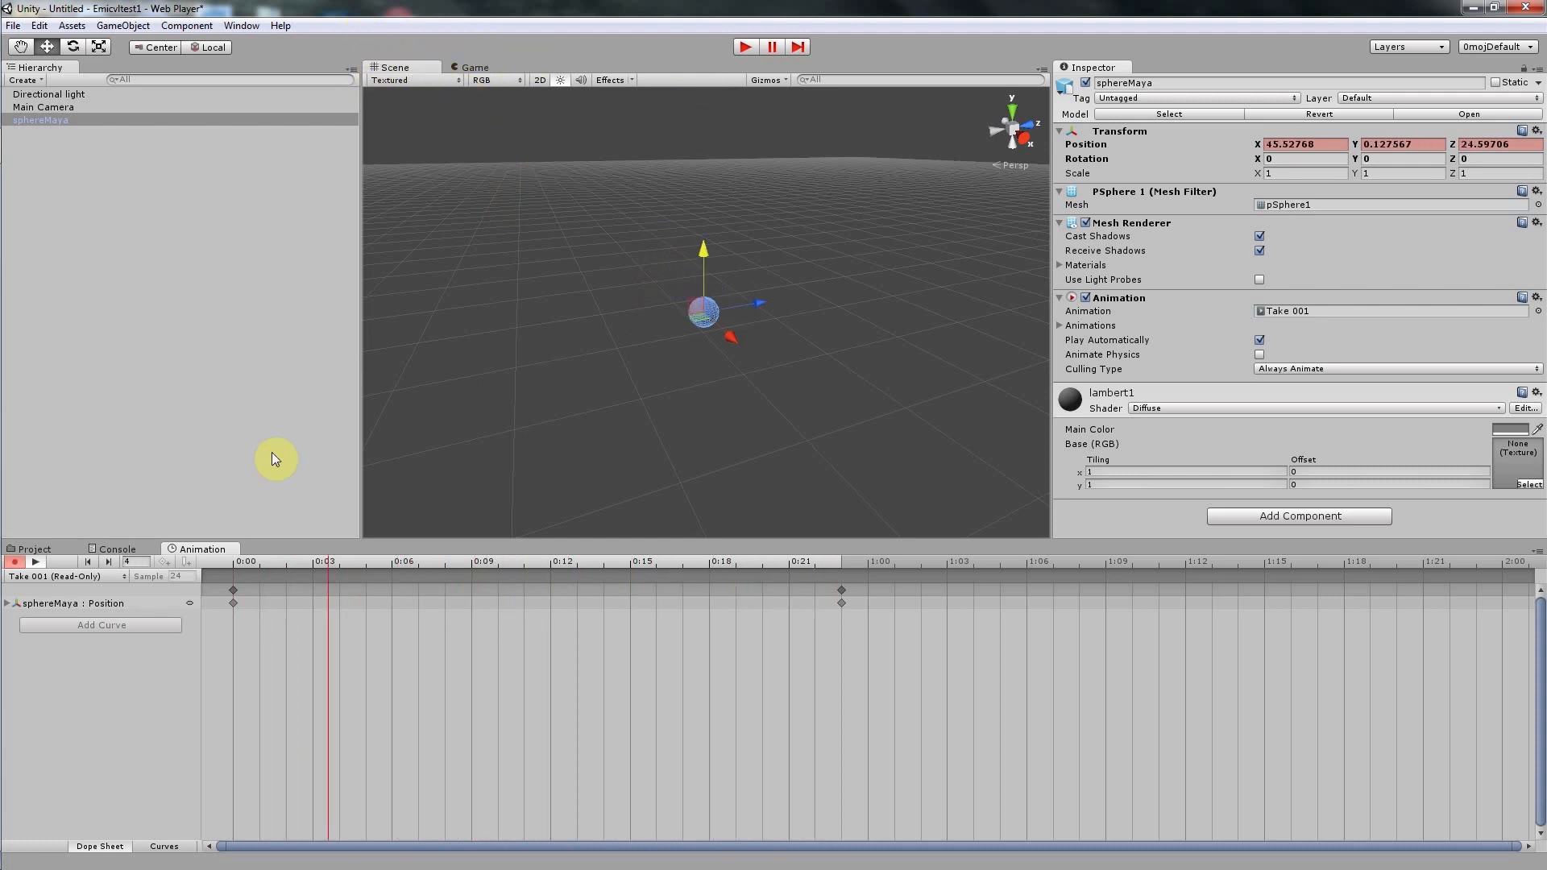
left_click(36, 562)
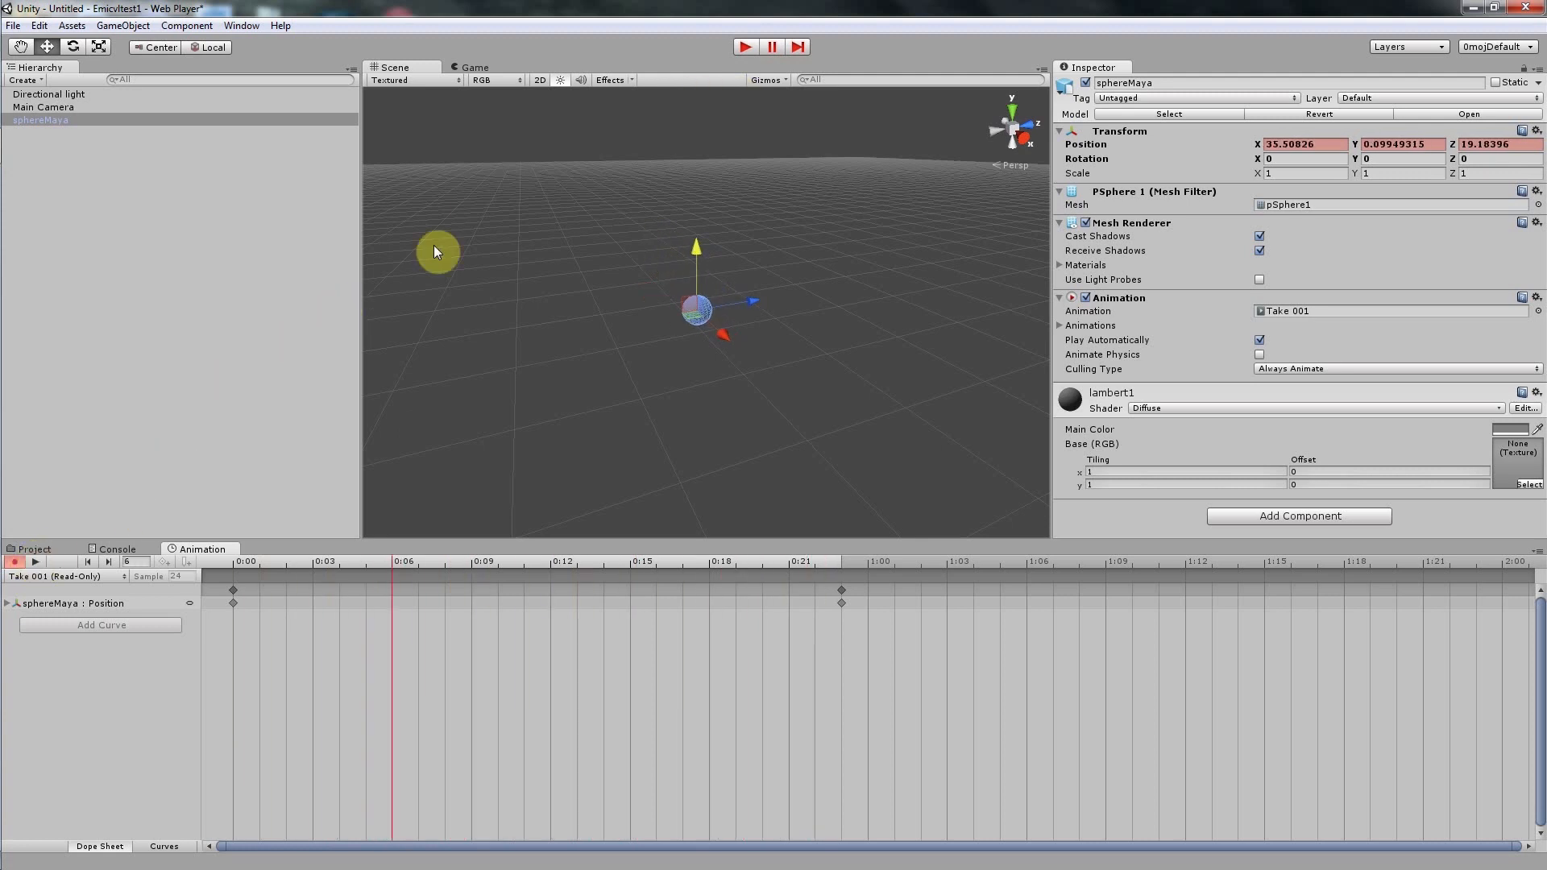
Move the Main Camera past the sphere to about Z 253.7 and rotate it to face the sphere
left_click(46, 105)
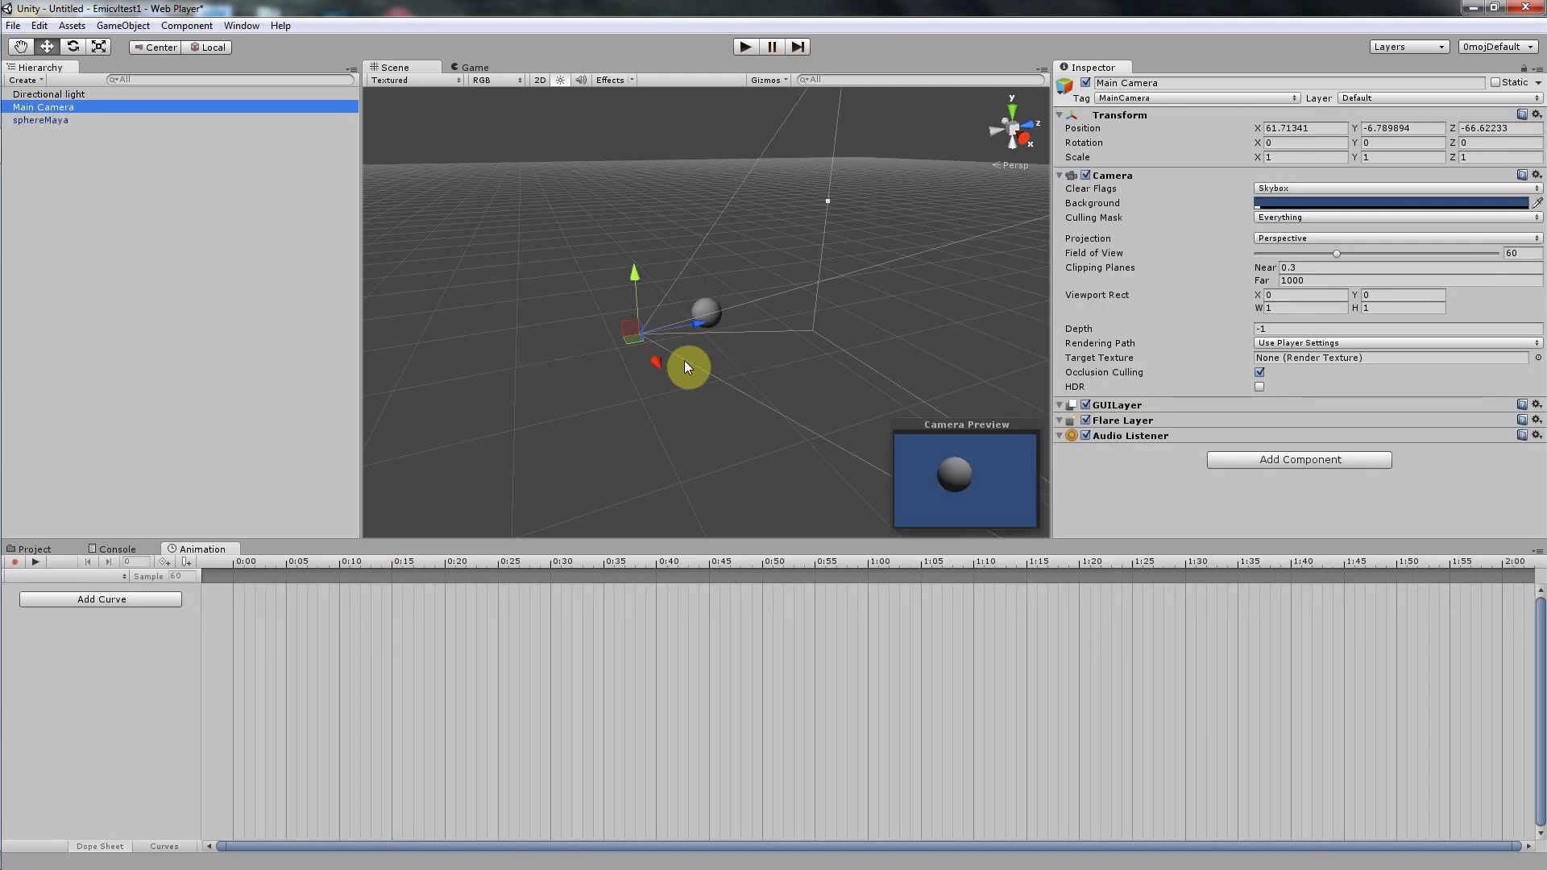
left_click_drag(700, 322, 957, 264)
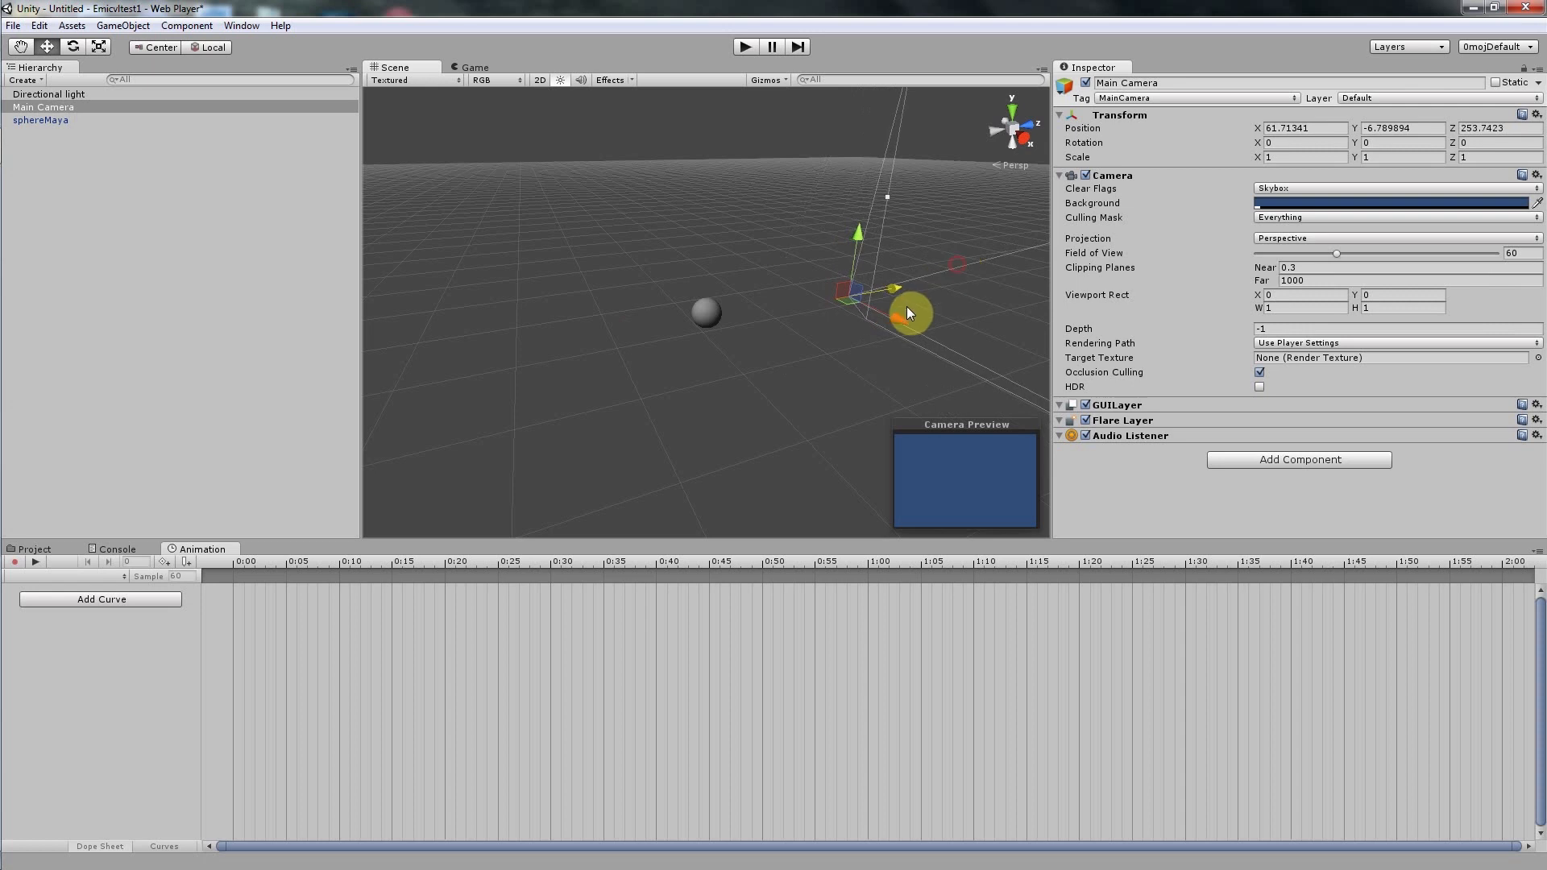
key("e")
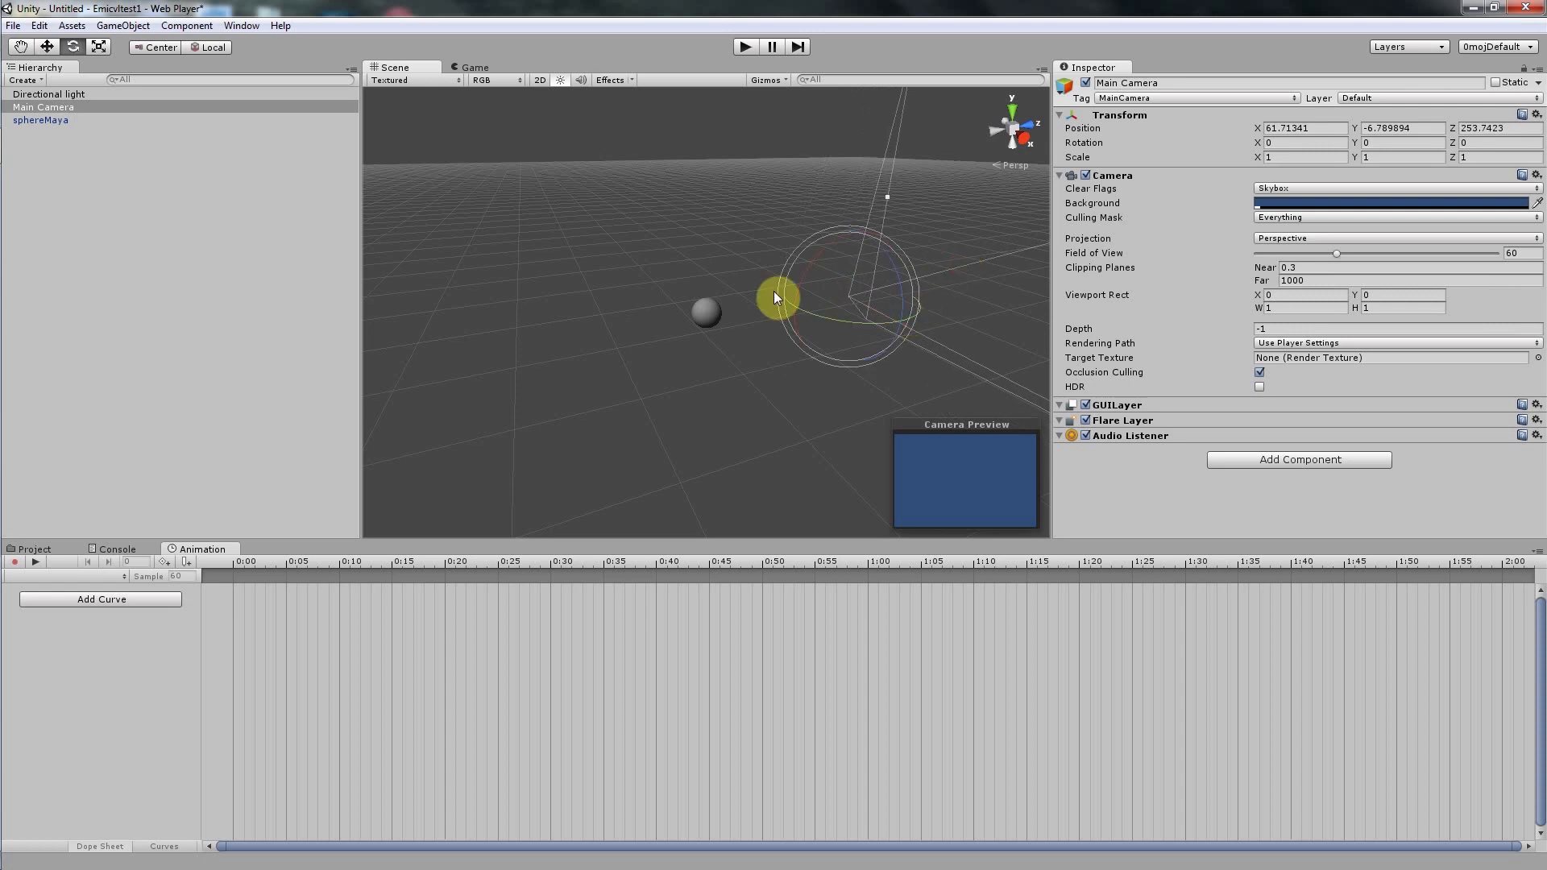
left_click_drag(800, 309, 1173, 271)
Rotate the Directional Light to about X 34.9, Y 150, Z 180 and play the scene
left_click(60, 94)
left_click_drag(633, 223, 993, 162)
left_click(746, 47)
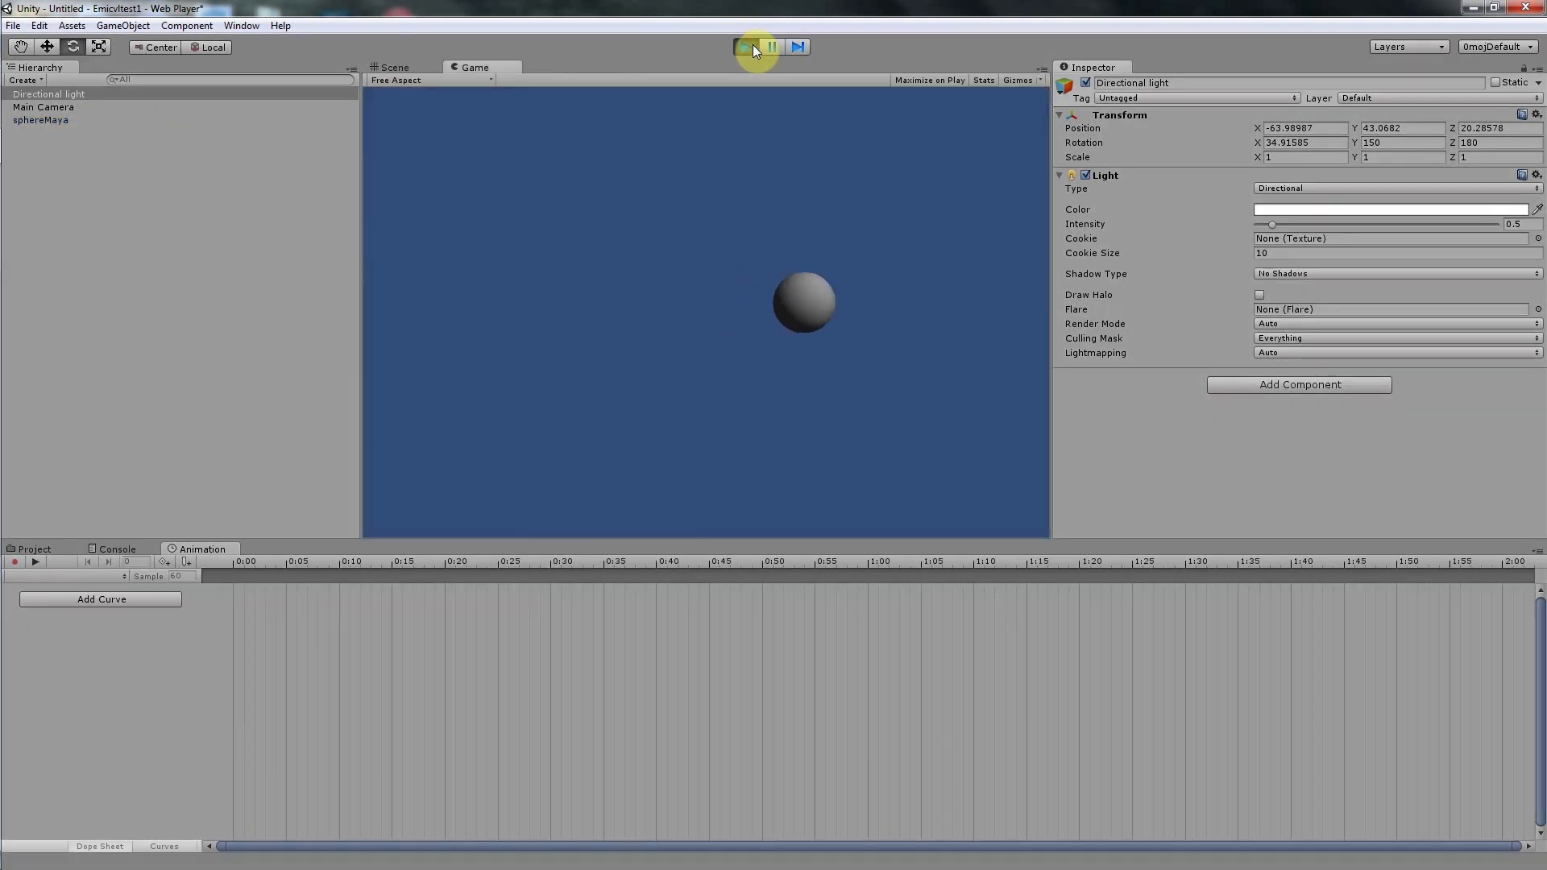